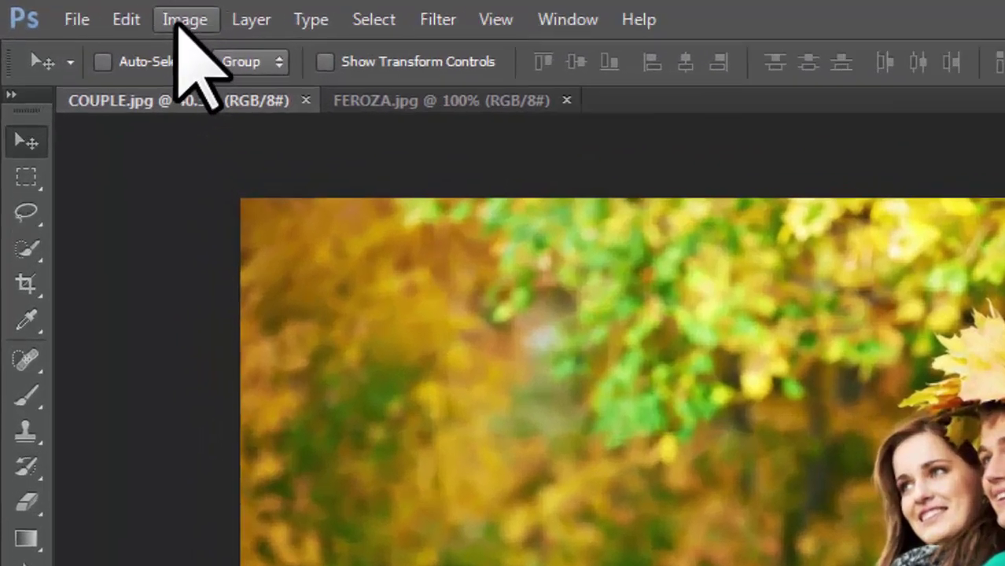
- Look through the Image > Mode list and close it without changing the colour mode
click(98, 10)
mouse_move(283, 71)
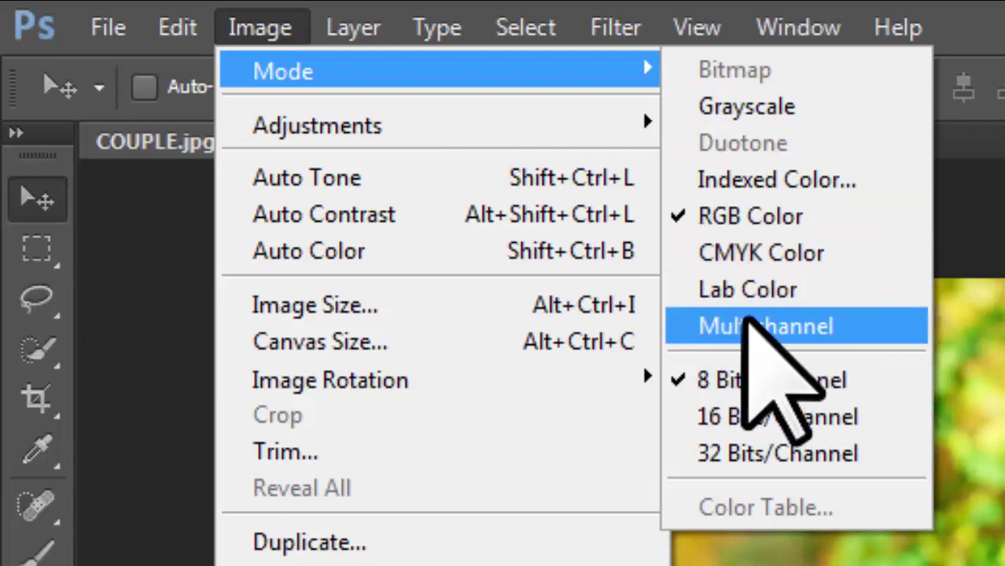
key(Escape)
key(Escape)
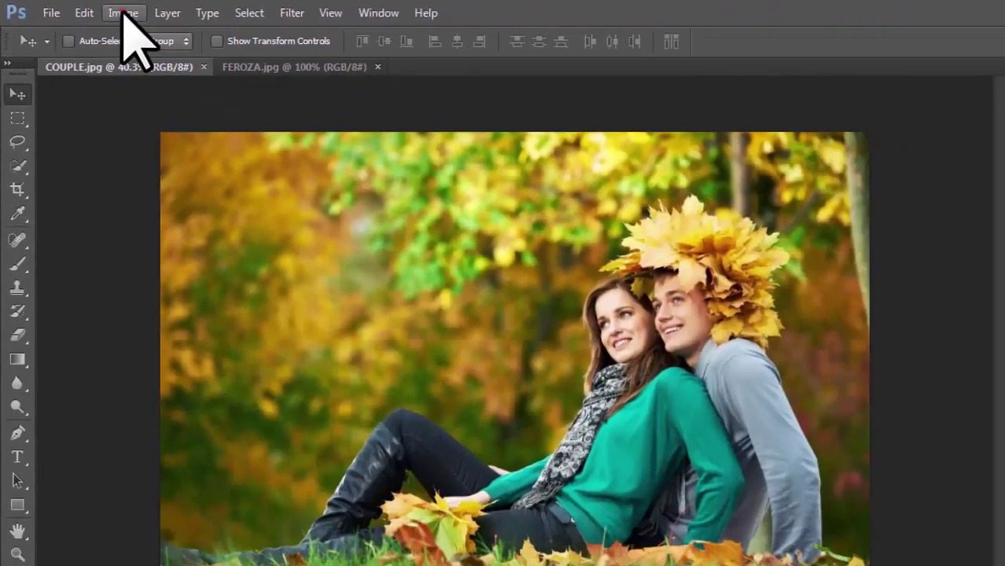
click(124, 13)
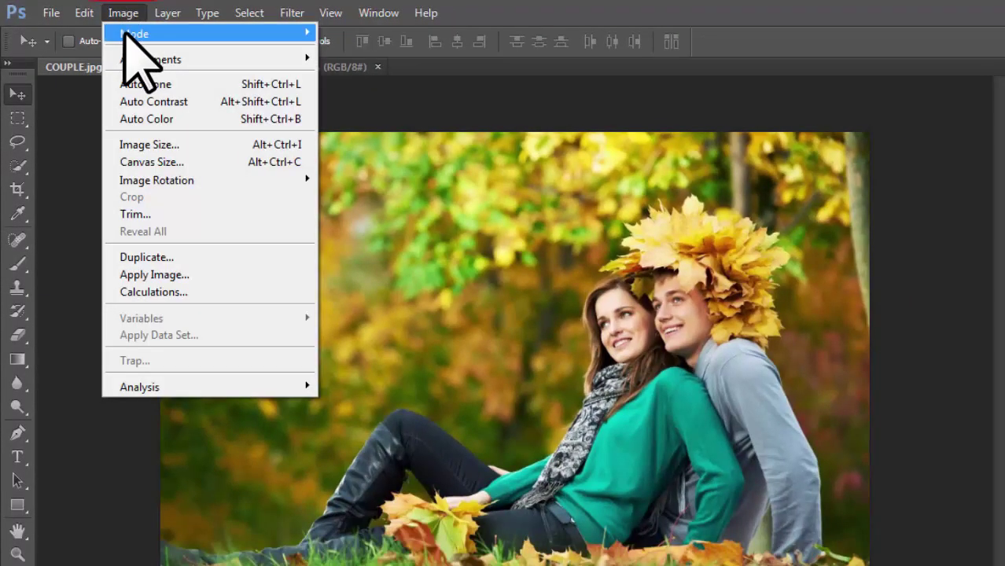
mouse_move(134, 34)
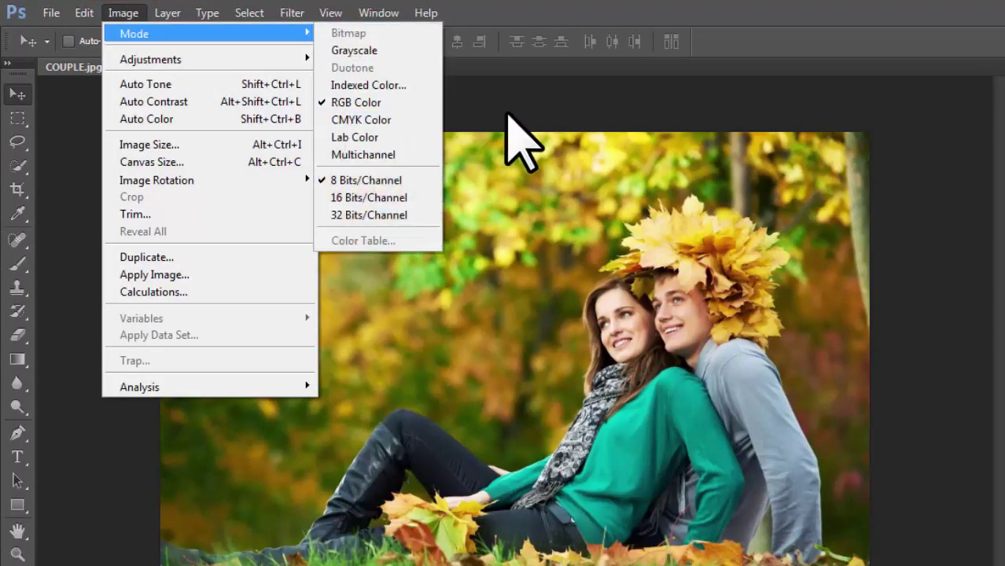
click(507, 118)
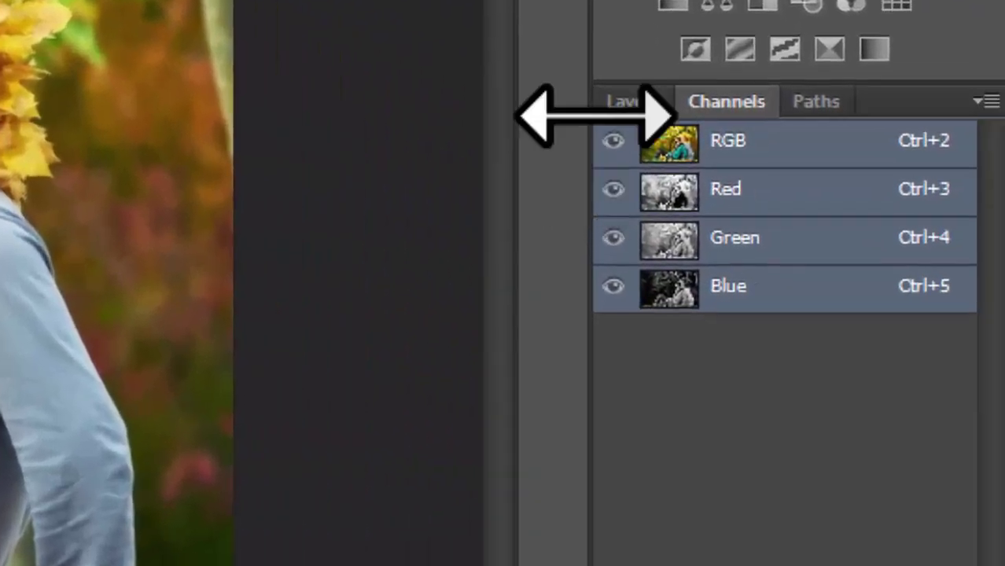
- Switch between the Layers and Channels tabs, then hide and restore the Channels panel
click(627, 101)
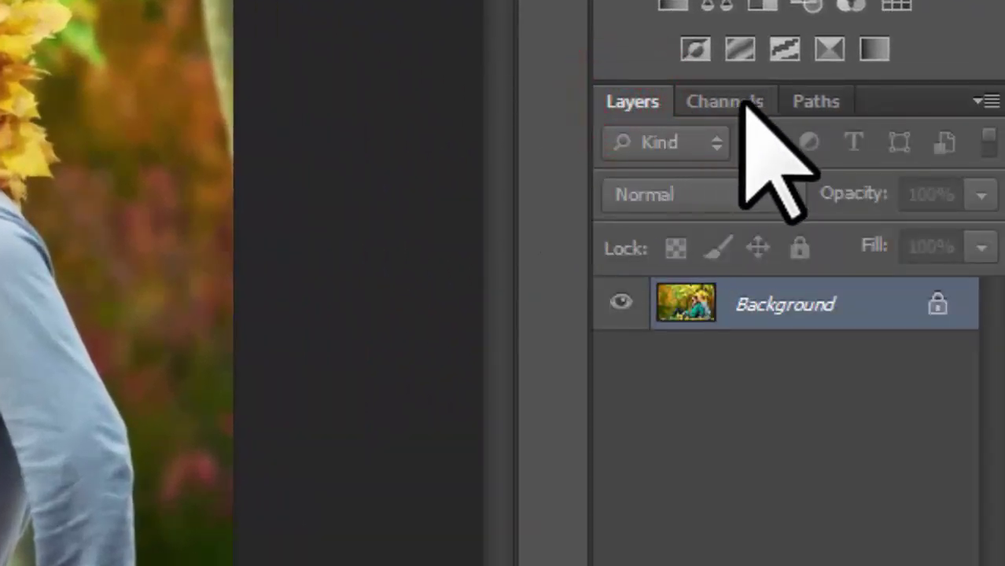
click(719, 100)
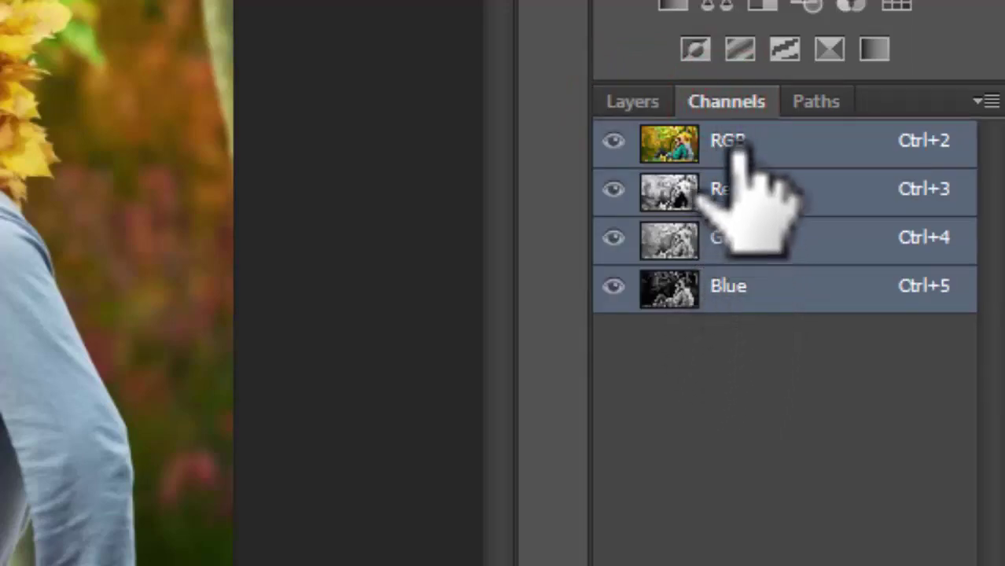
click(625, 101)
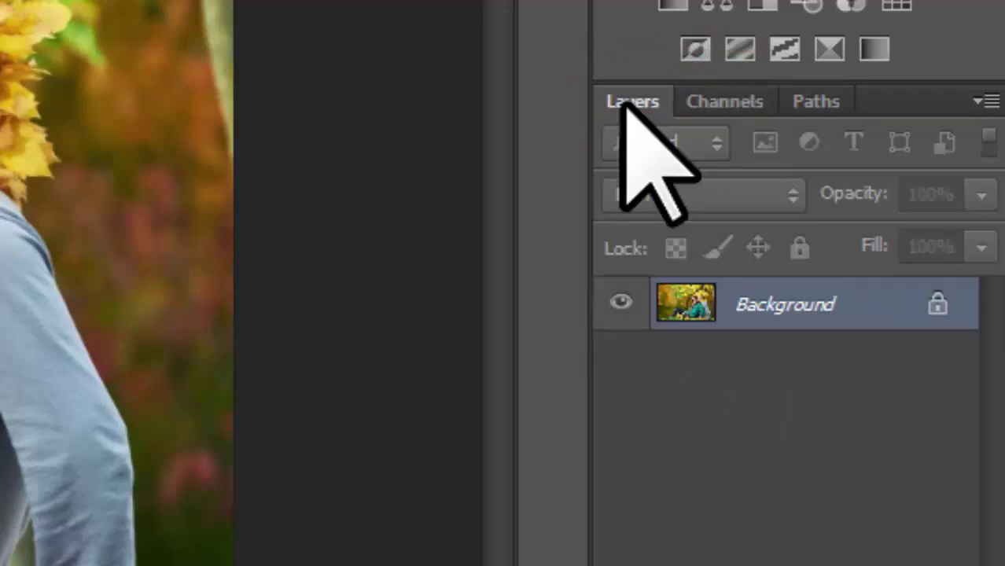
click(730, 101)
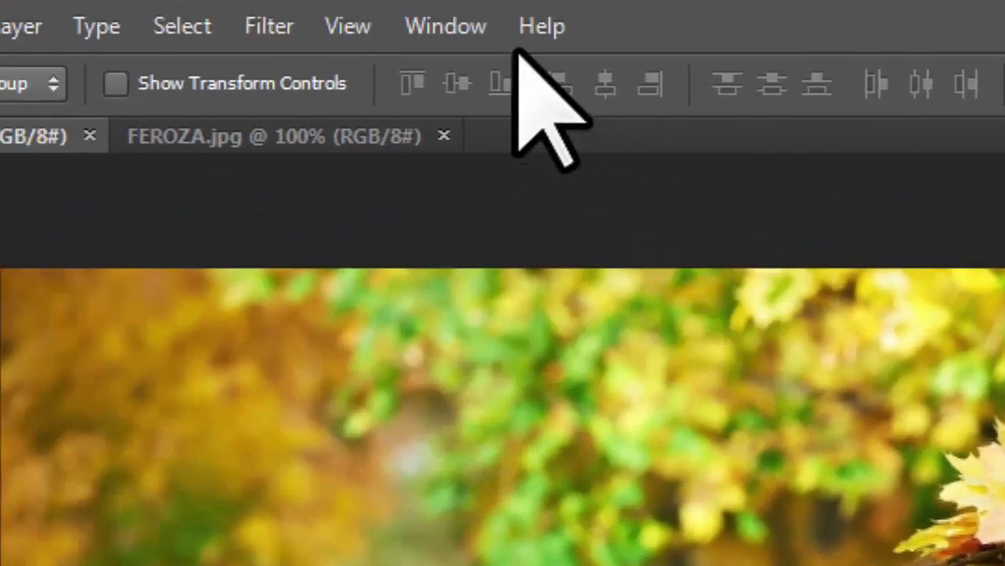
click(456, 25)
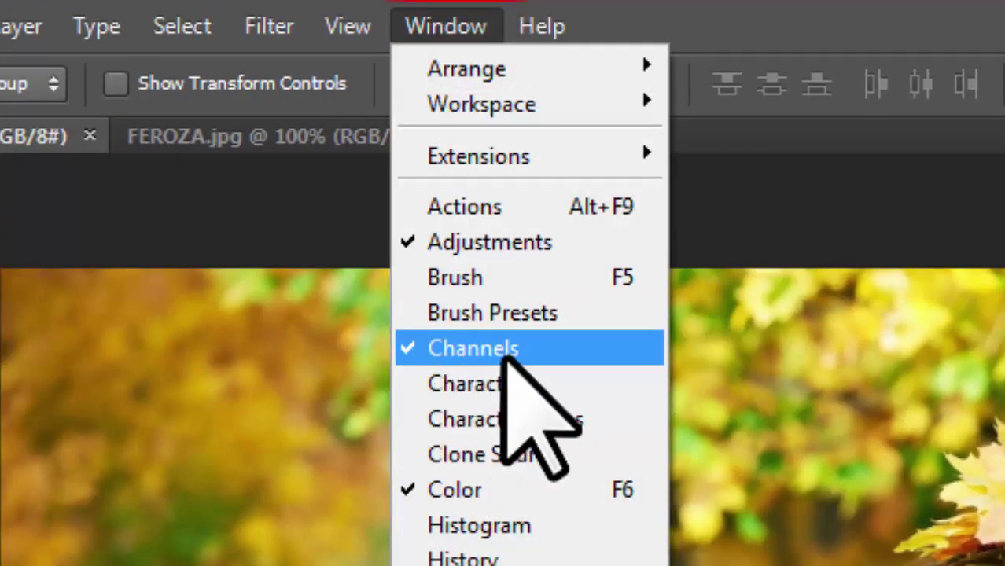
click(481, 350)
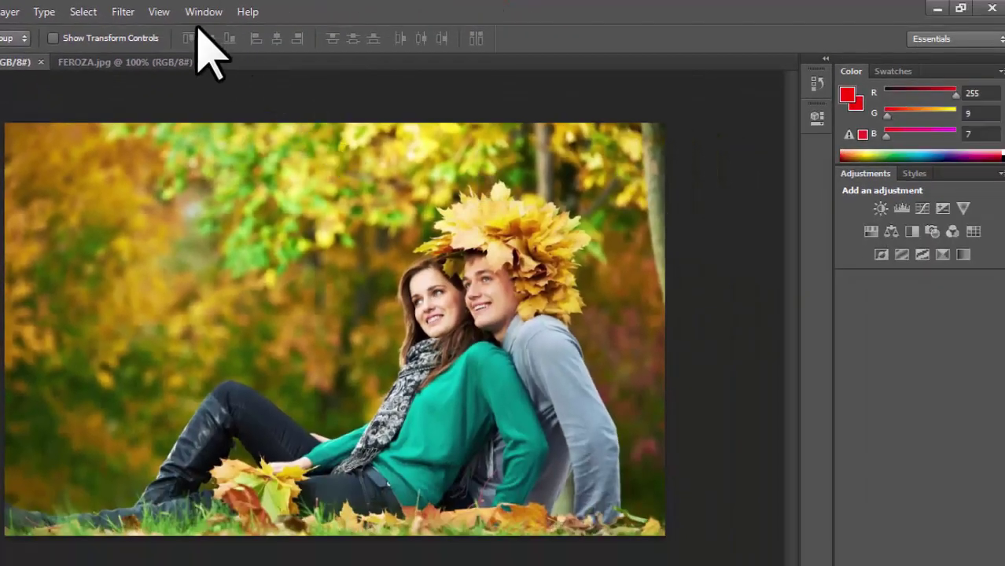
click(206, 12)
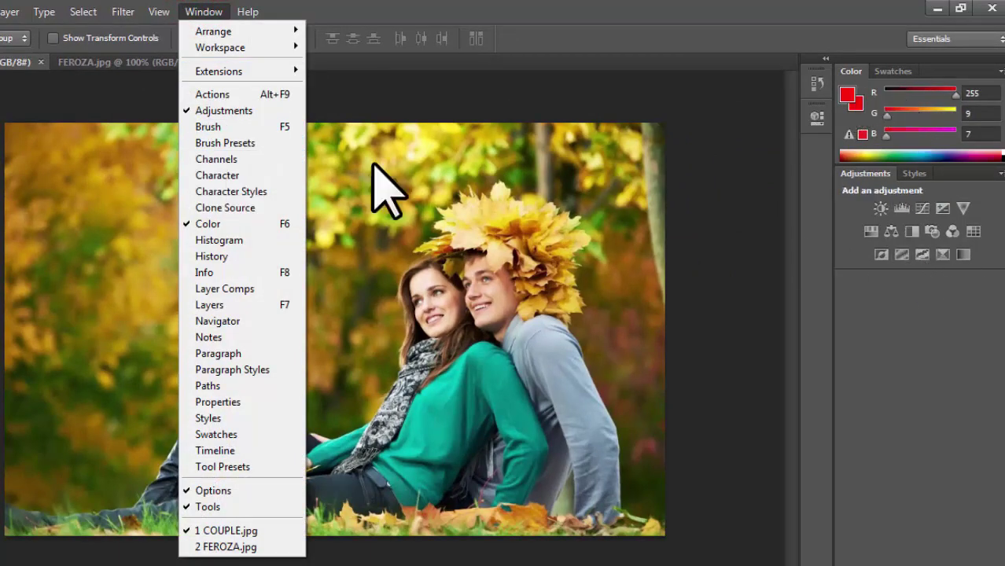
click(217, 161)
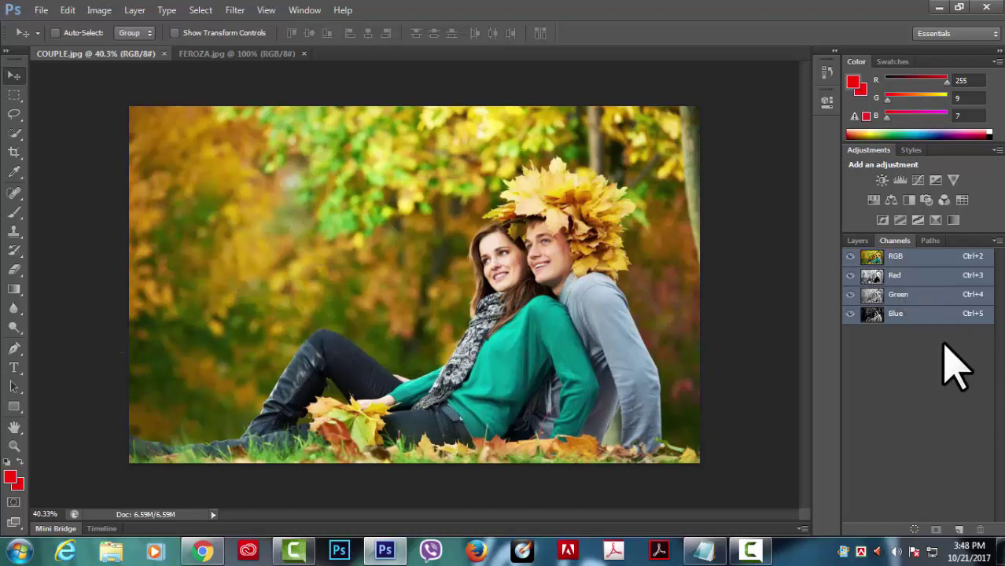
- View the Red, Green and Blue channels one by one, then return to the RGB composite
click(919, 275)
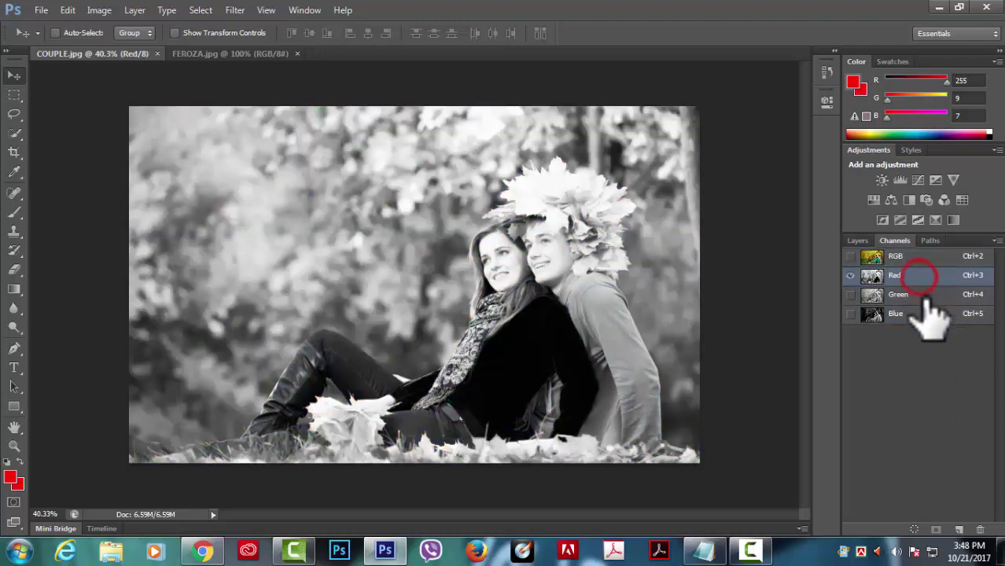
click(924, 296)
click(917, 313)
click(914, 276)
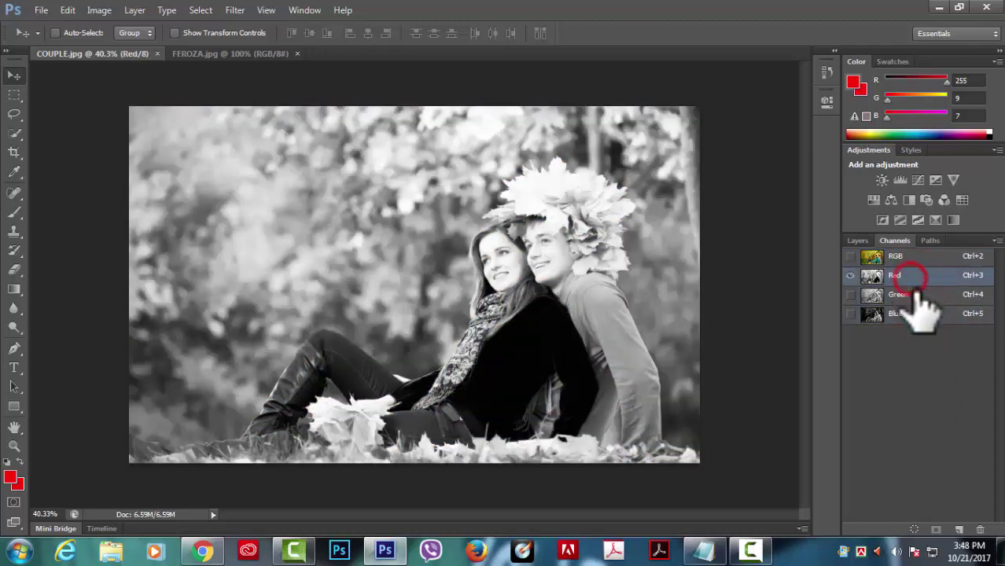
click(918, 295)
click(918, 313)
click(916, 276)
click(917, 313)
key(ctrl+2)
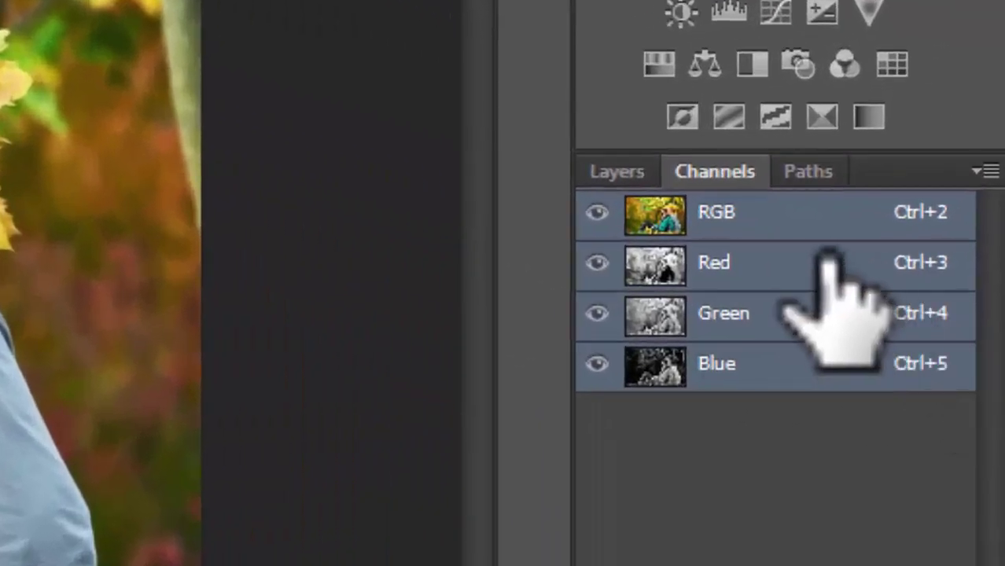
- Compare the Red, Green and Blue channels again, ending on the full-colour RGB composite
click(778, 208)
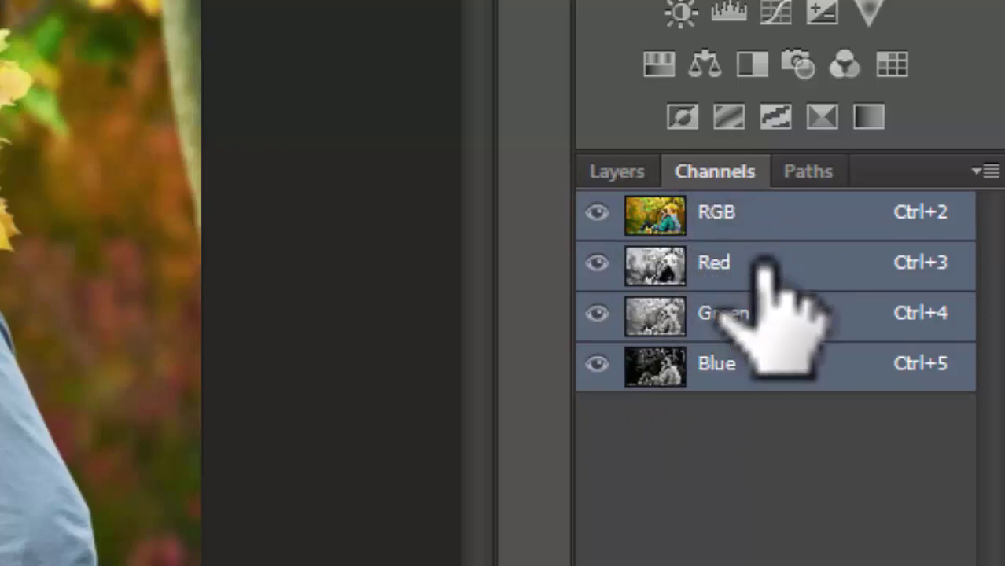
click(596, 212)
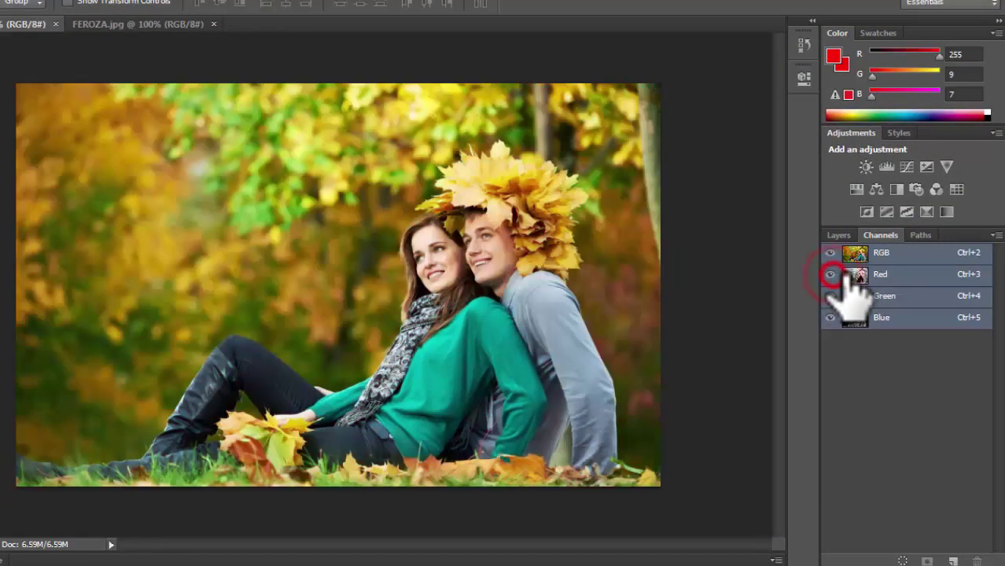
click(840, 275)
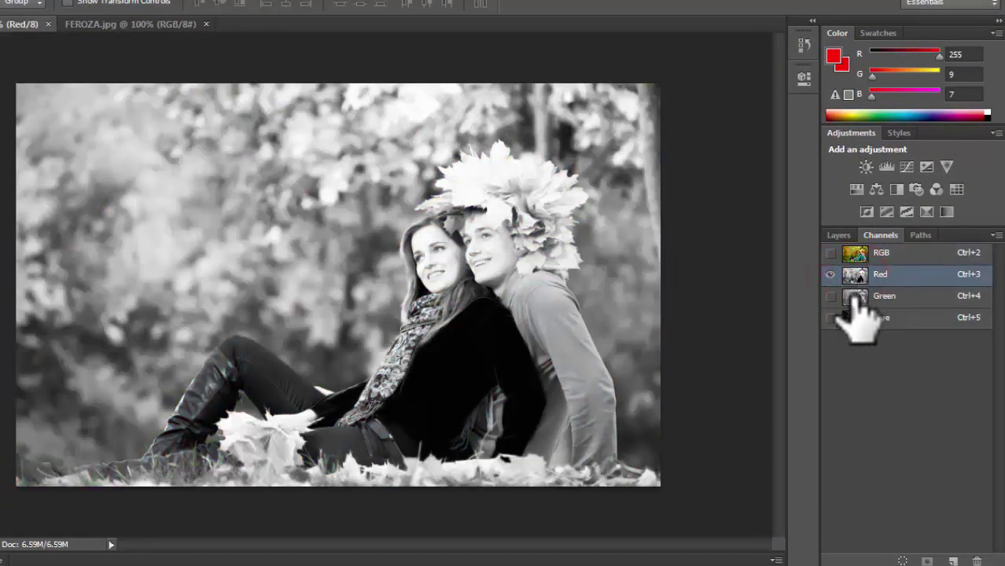
click(855, 296)
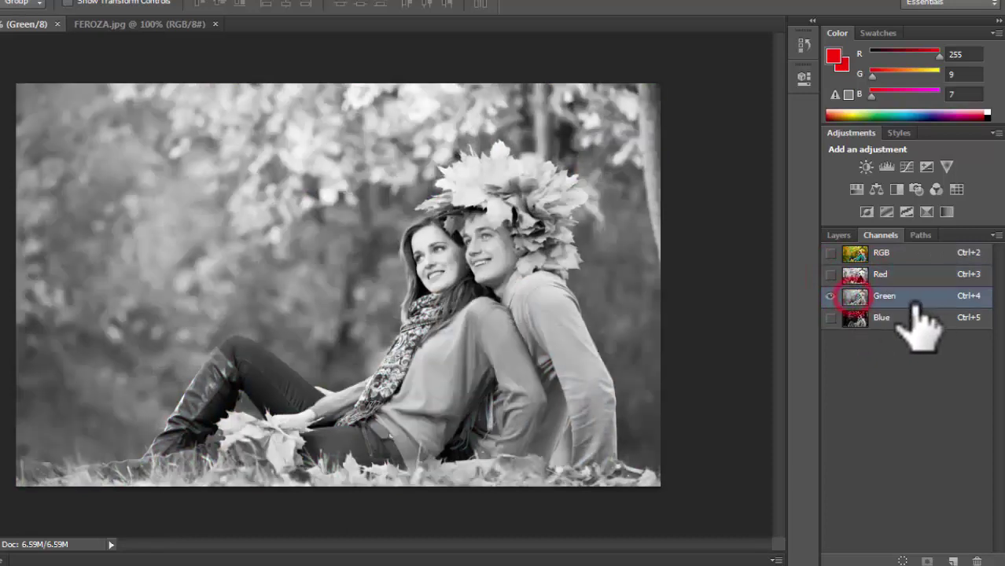
click(855, 318)
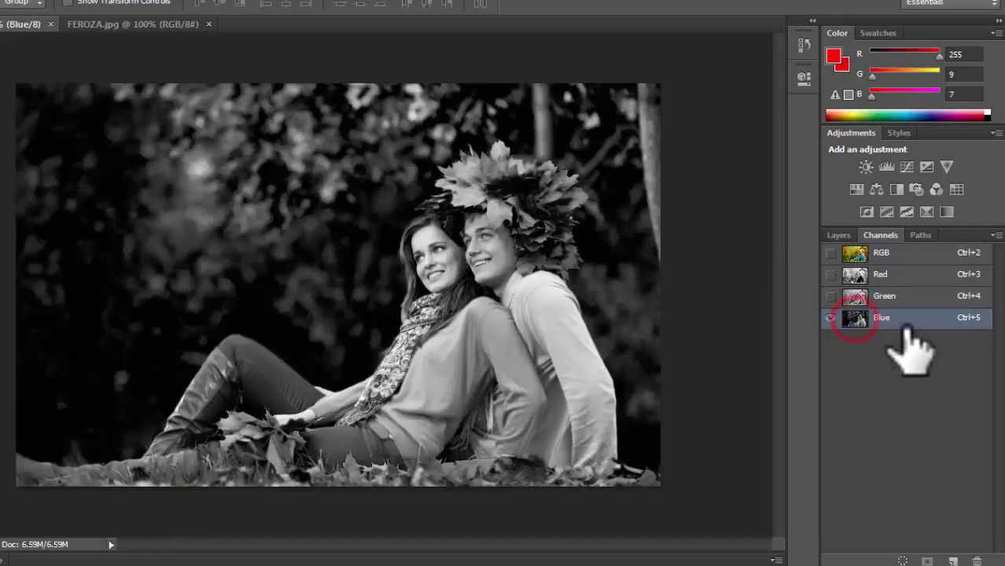
click(855, 296)
click(855, 274)
click(842, 252)
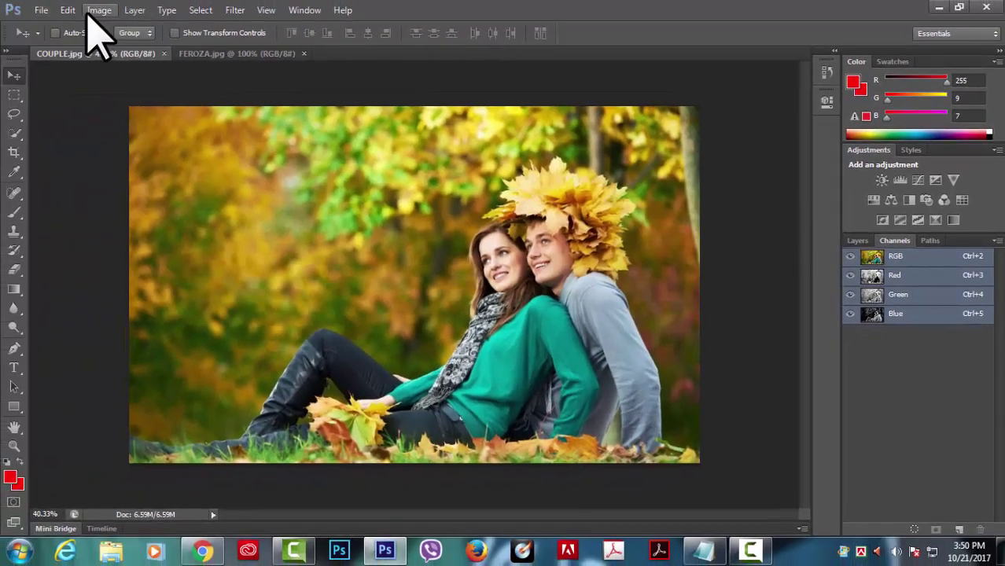
- Convert the couple photo to CMYK Color and accept the conversion warning
click(95, 10)
mouse_move(108, 27)
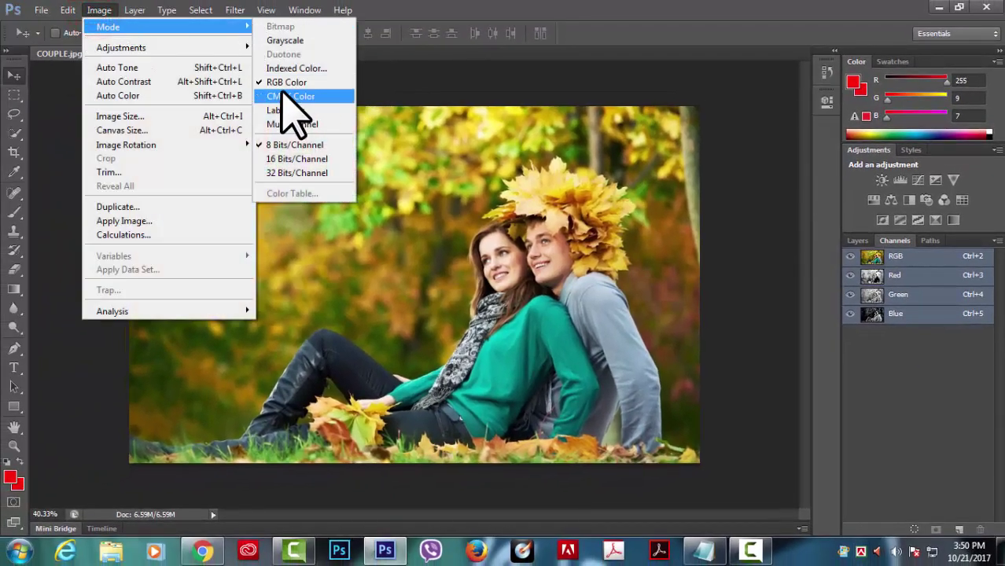
click(308, 98)
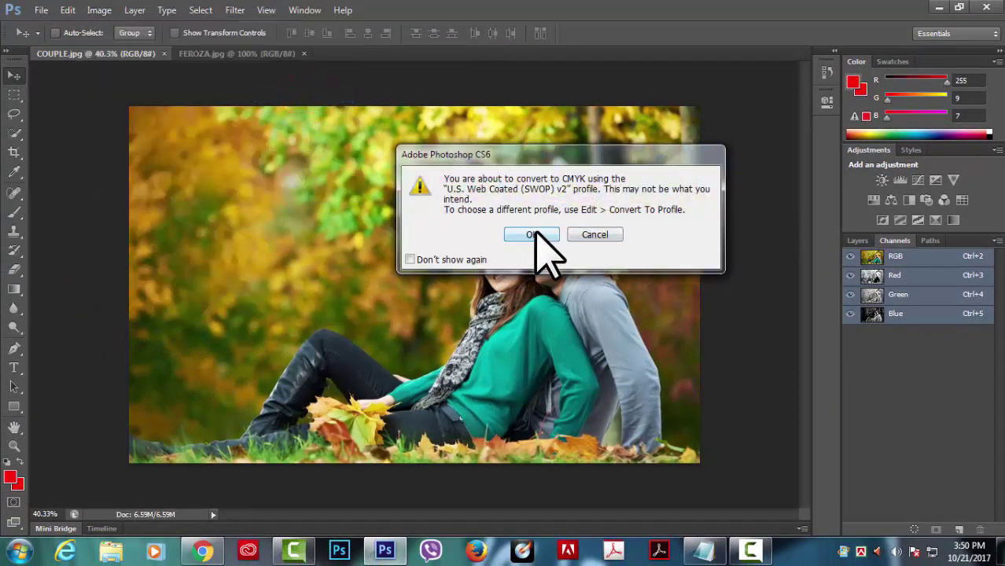
click(532, 234)
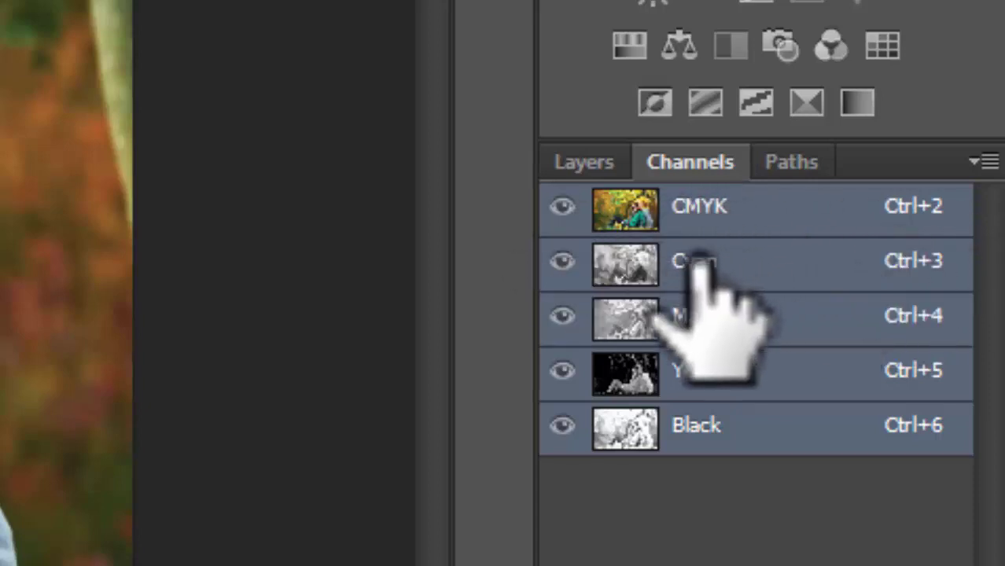
- View the Cyan, Magenta, Yellow and Black channels individually, several times over
click(629, 264)
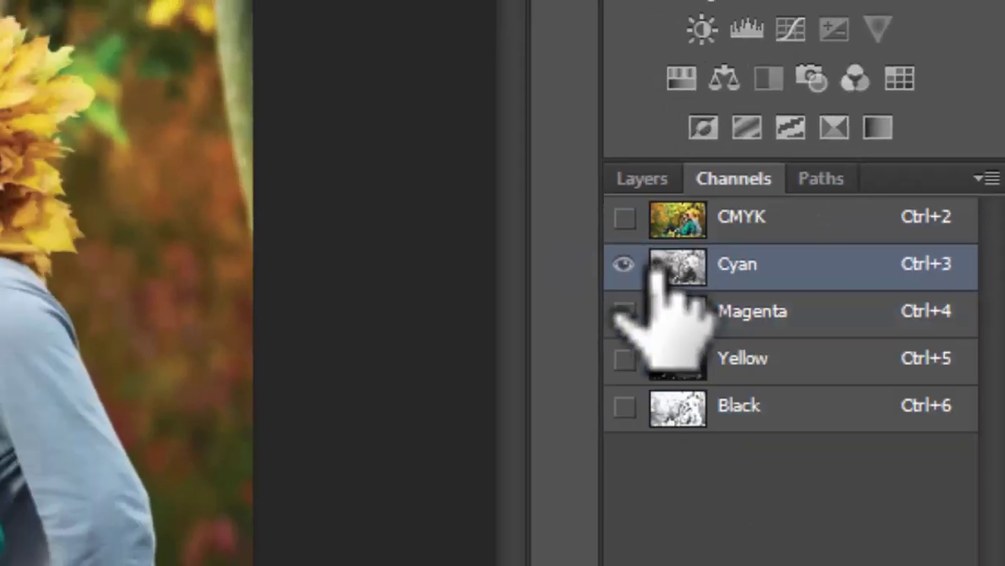
click(786, 302)
click(795, 363)
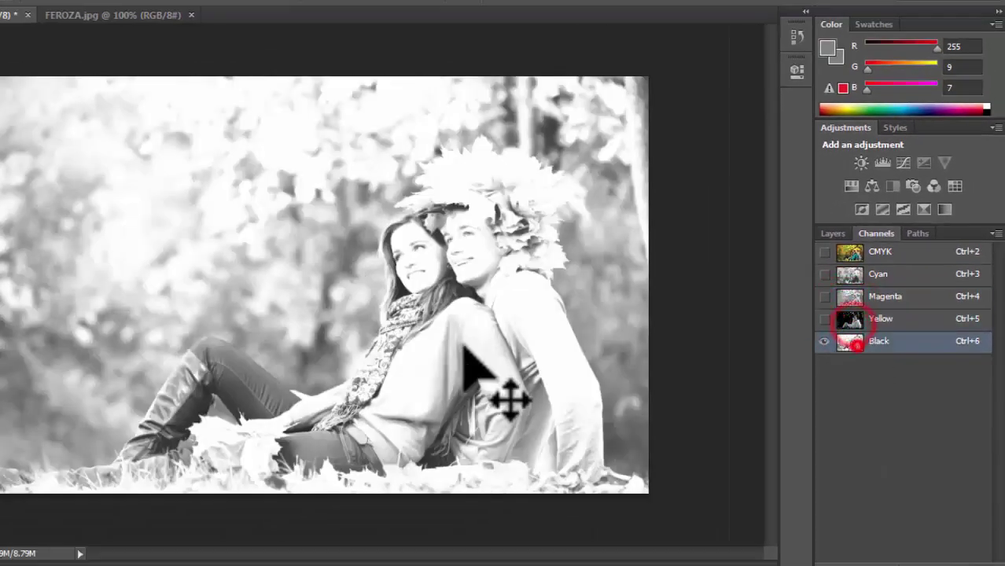
click(841, 321)
click(848, 297)
click(848, 274)
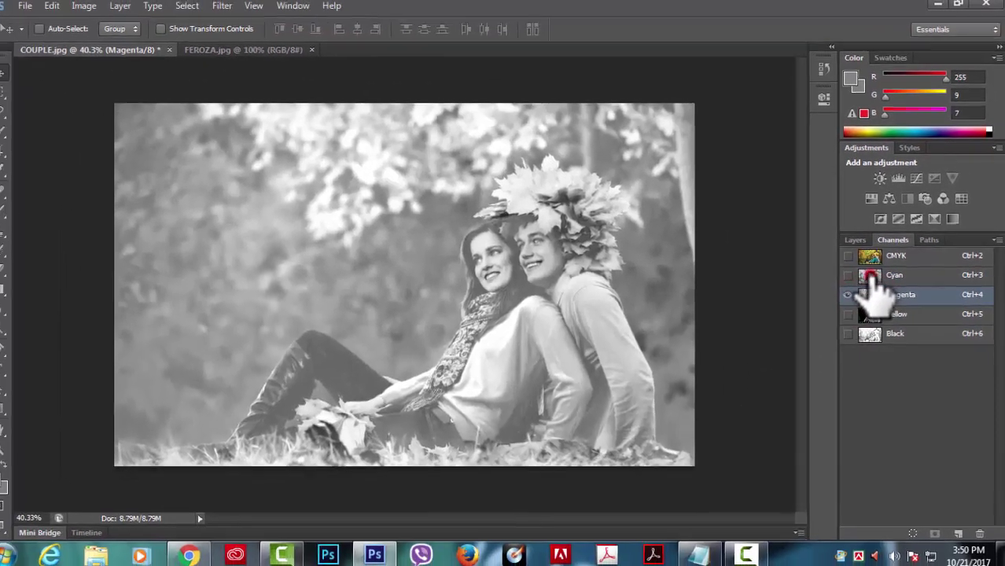
click(880, 296)
click(880, 315)
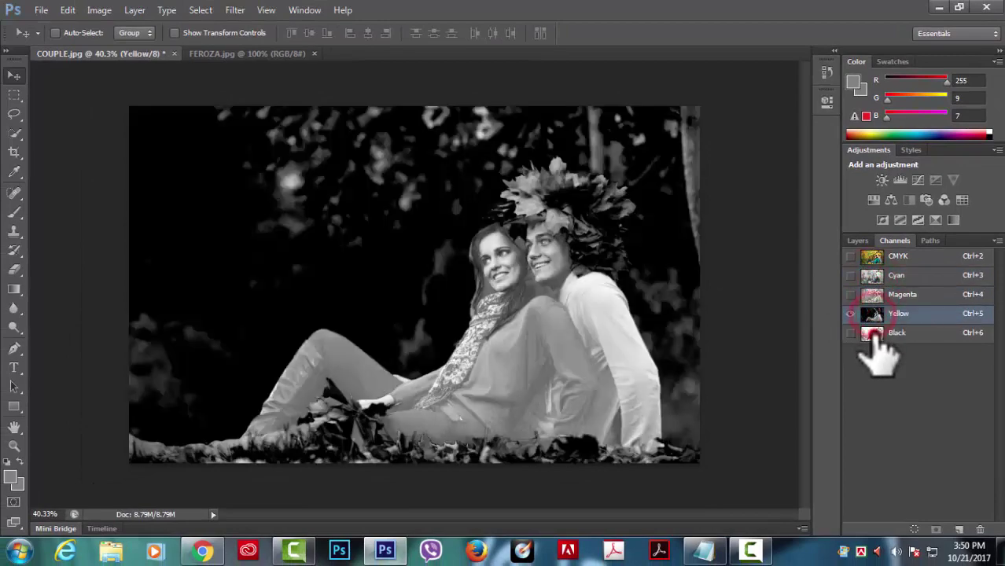
click(880, 333)
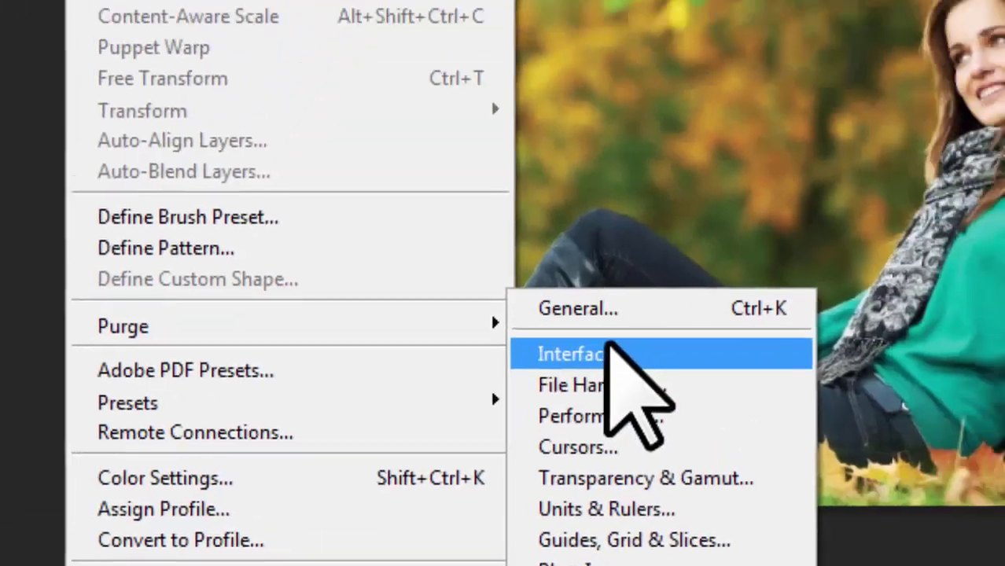
- Turn on Show Channels in Color in the Interface preferences and confirm with OK
click(708, 200)
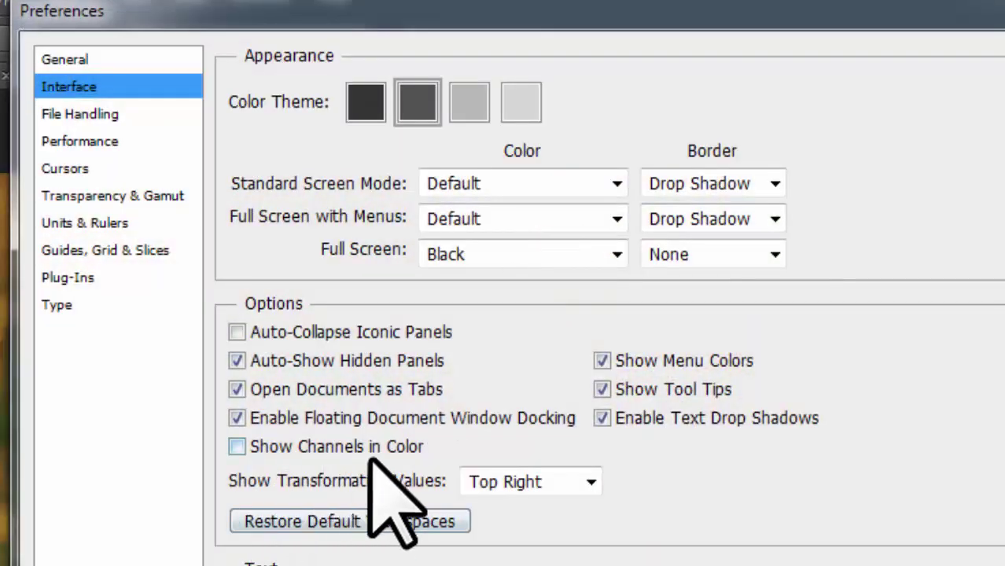
click(237, 446)
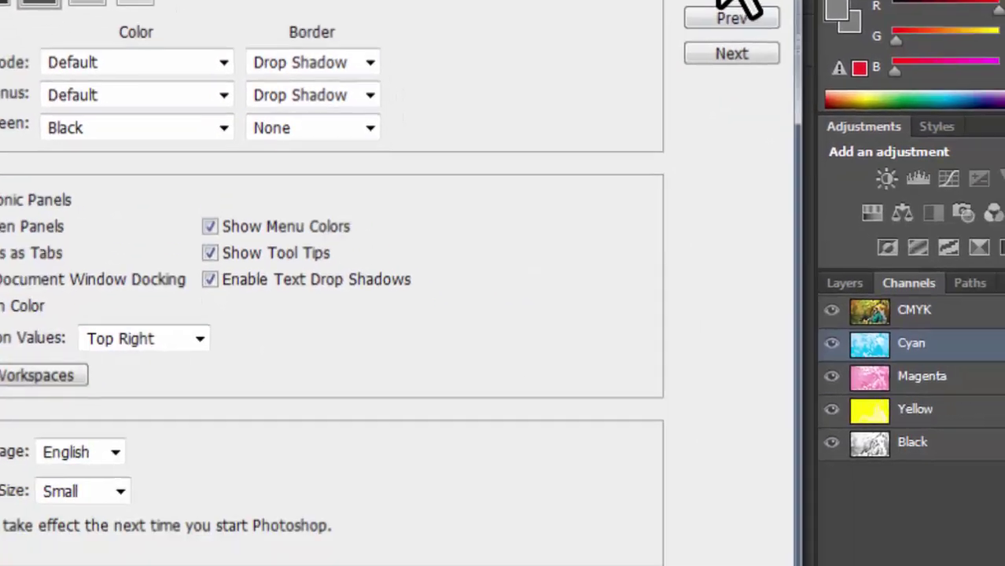
click(867, 82)
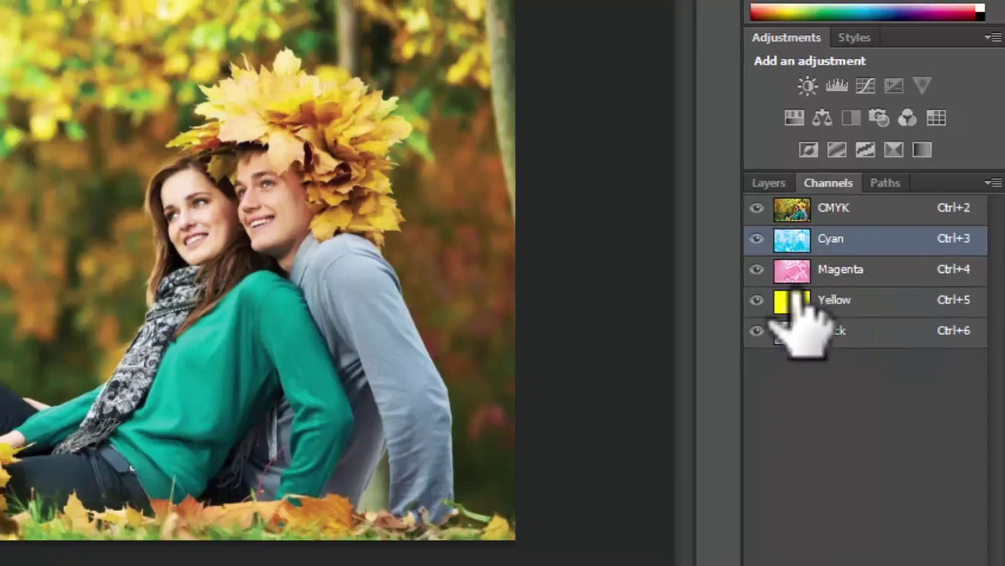
click(857, 277)
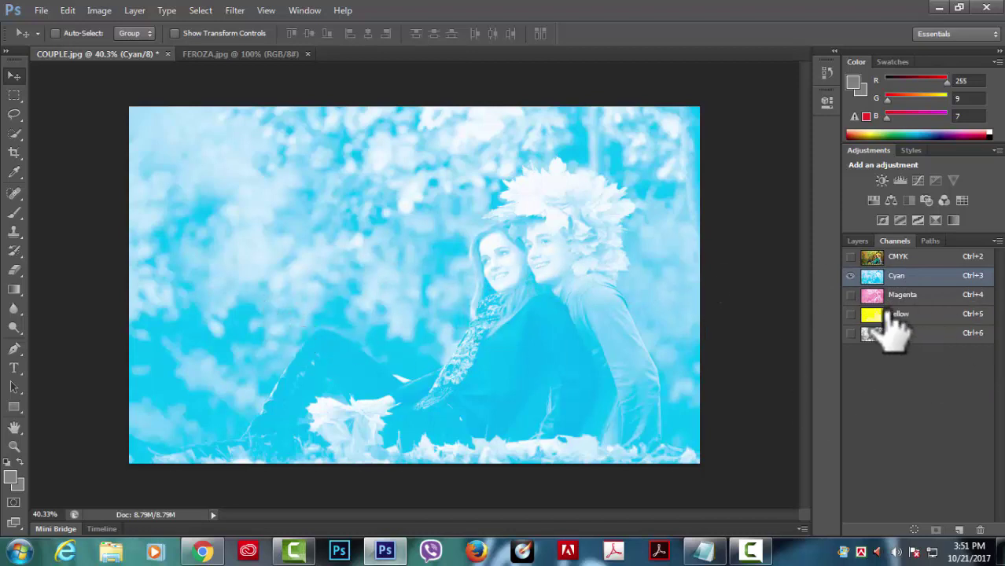
click(929, 295)
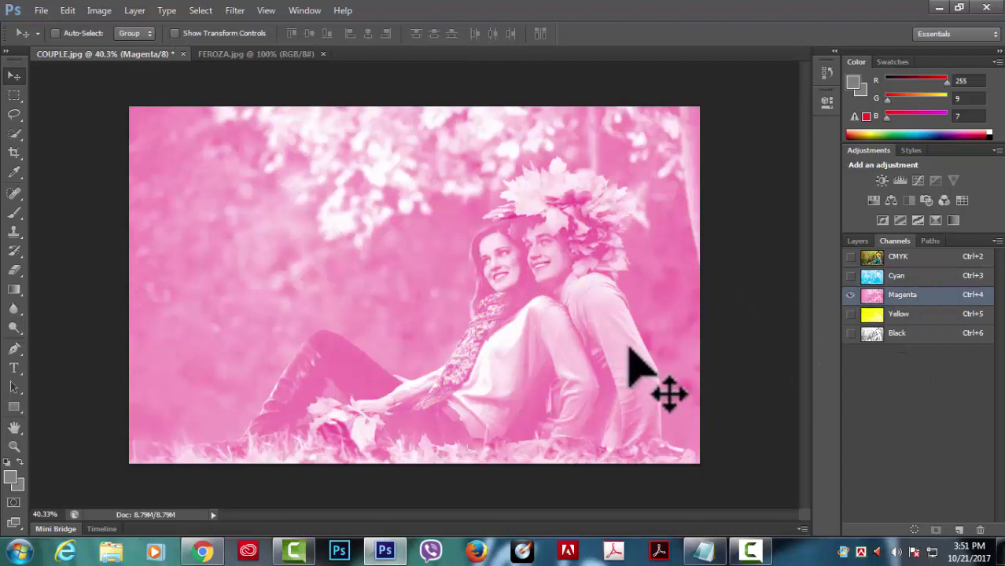
click(926, 314)
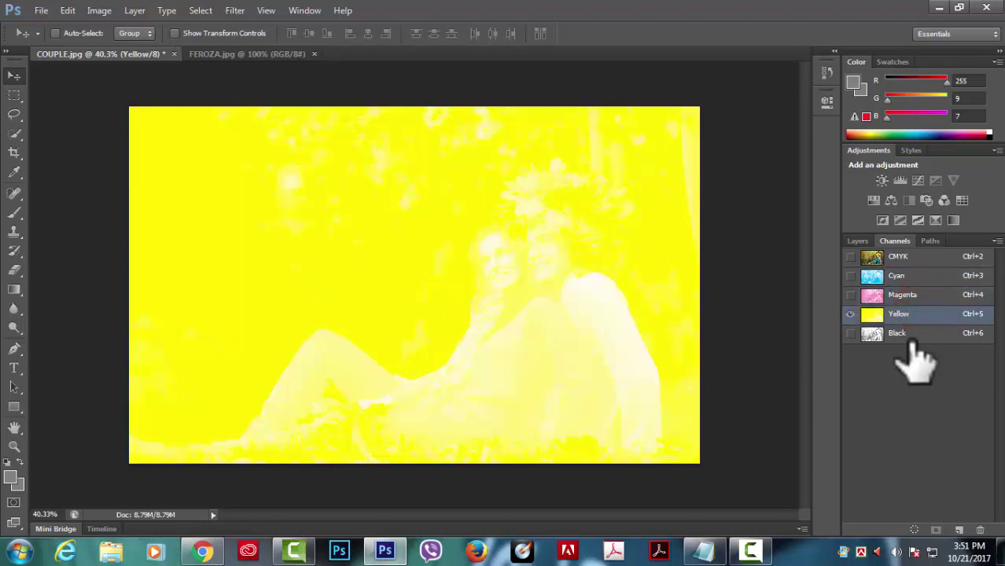
click(911, 332)
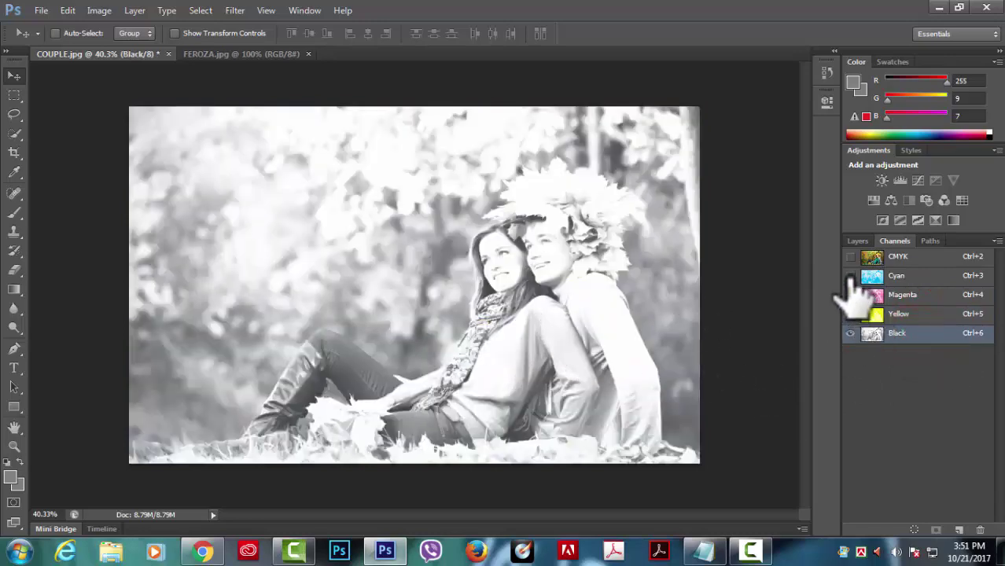
click(850, 275)
click(851, 294)
click(851, 314)
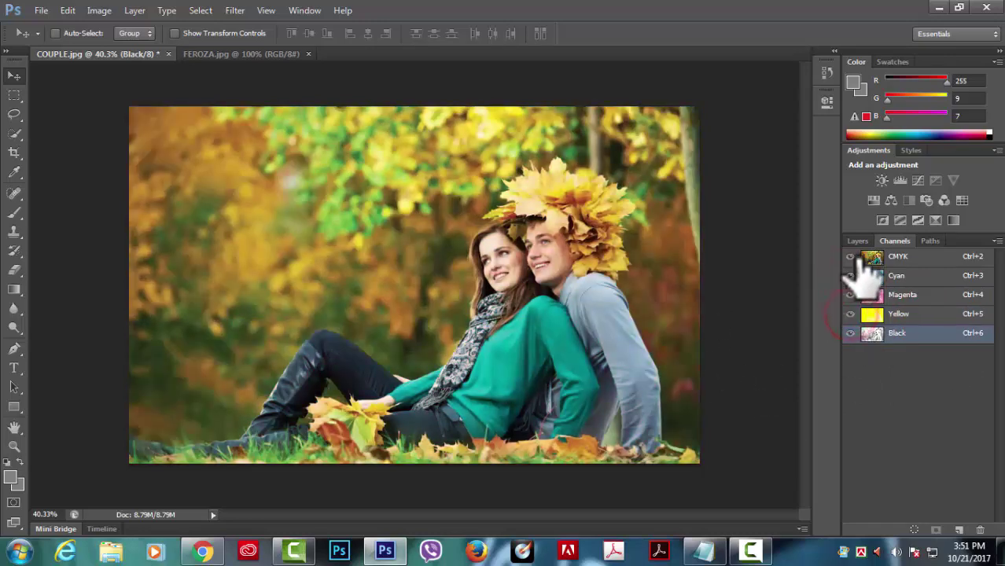
click(908, 276)
click(917, 259)
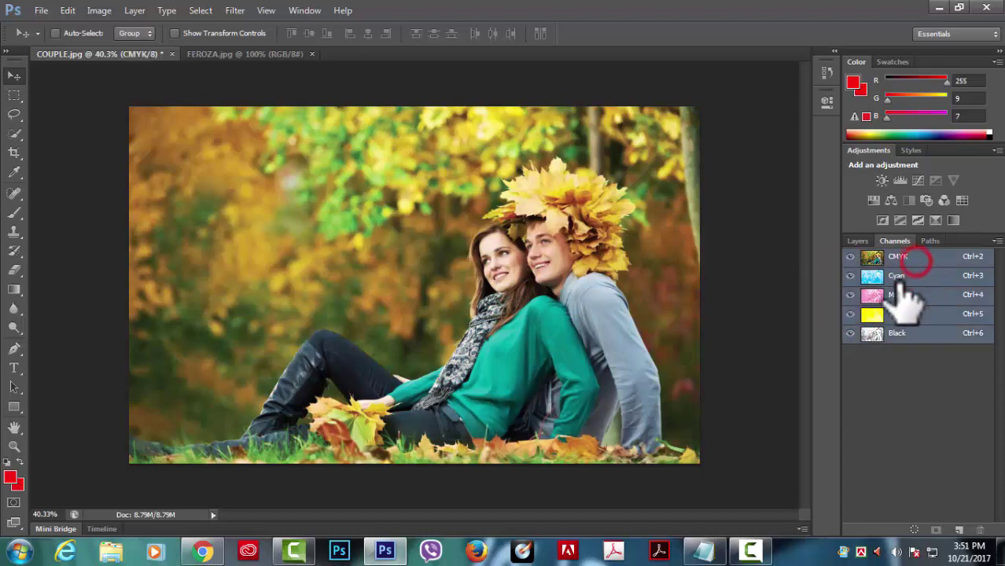
- Switch the photo to RGB Color, view Red, Green and Blue, then the RGB composite
click(105, 11)
mouse_move(108, 27)
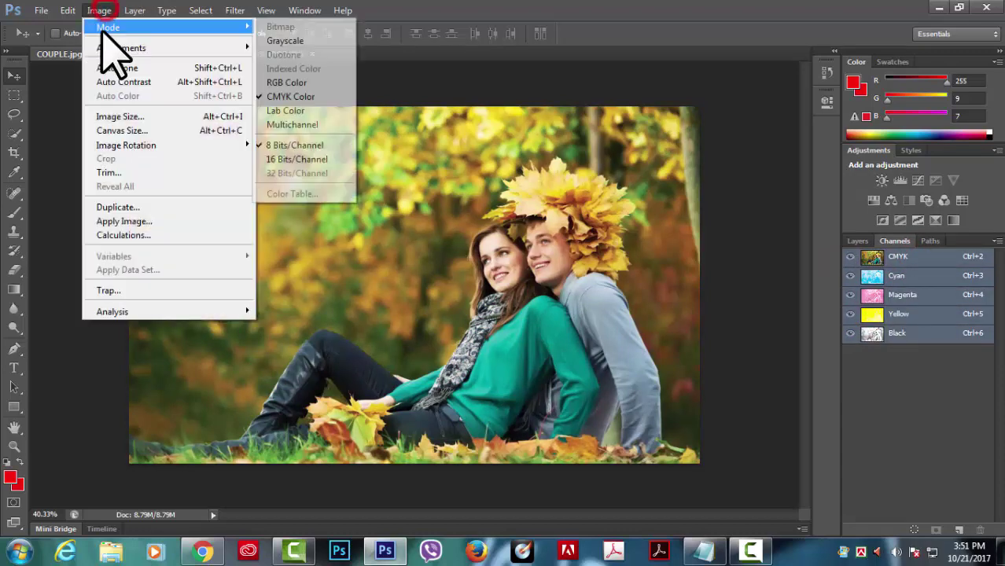
click(277, 82)
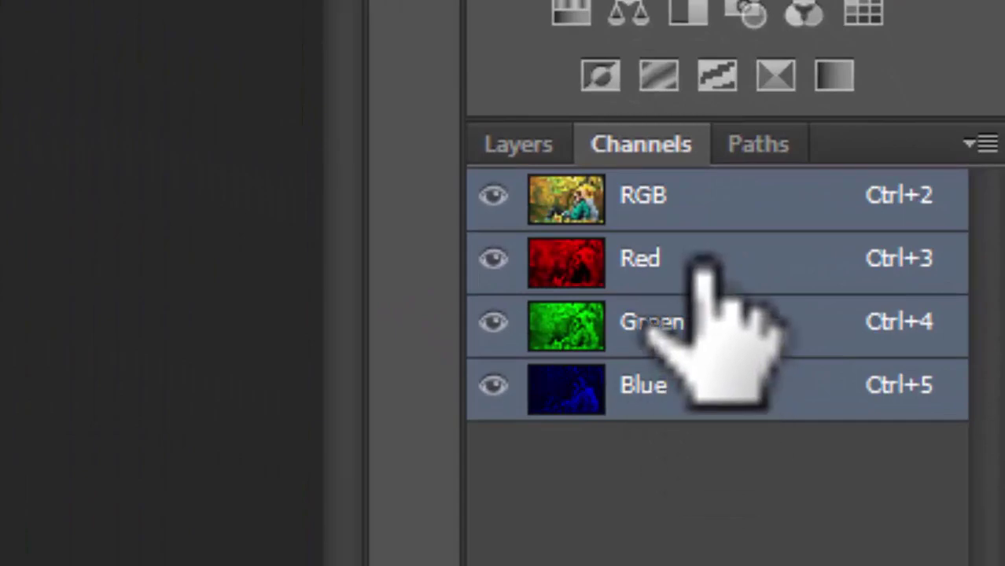
click(700, 263)
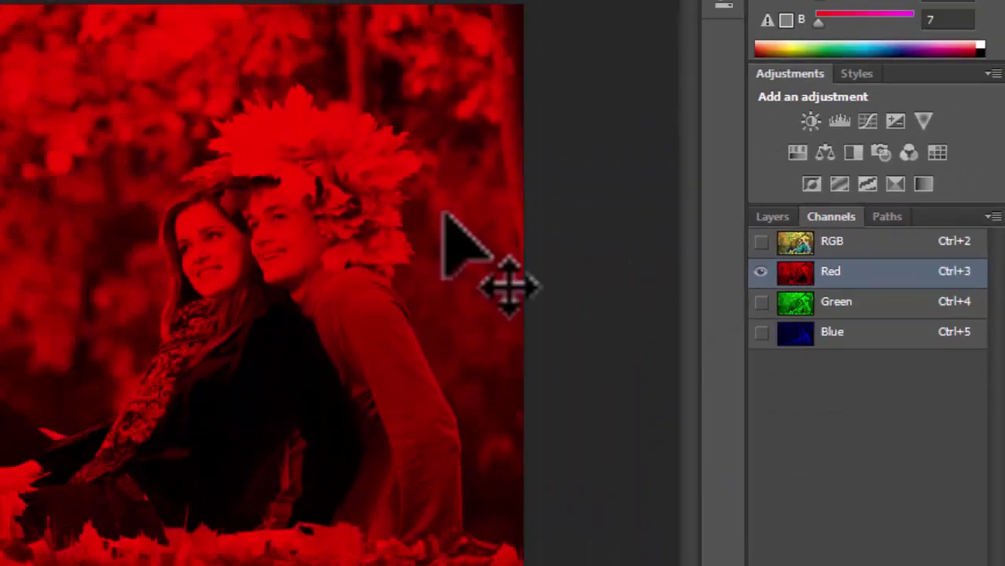
click(832, 300)
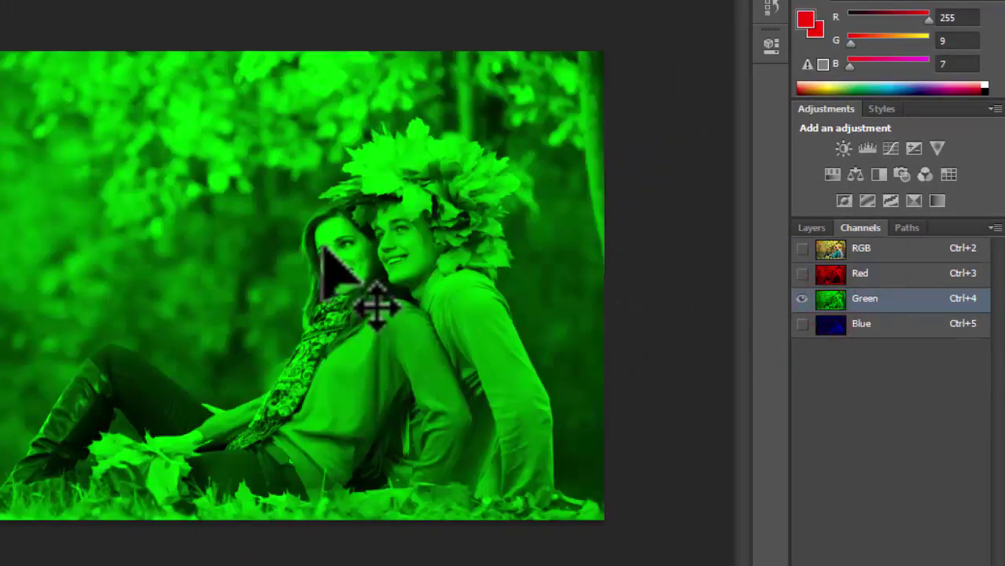
click(831, 324)
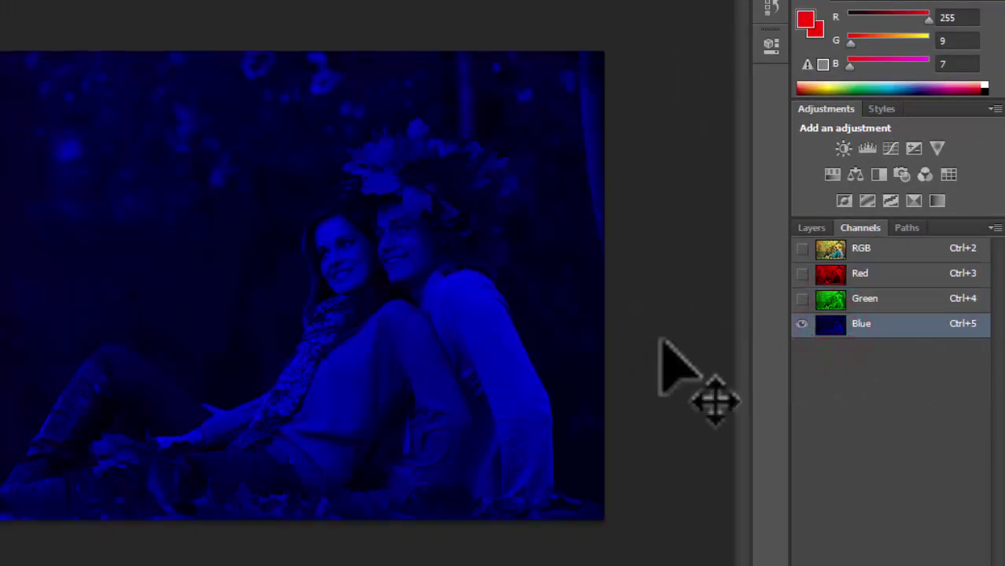
click(831, 248)
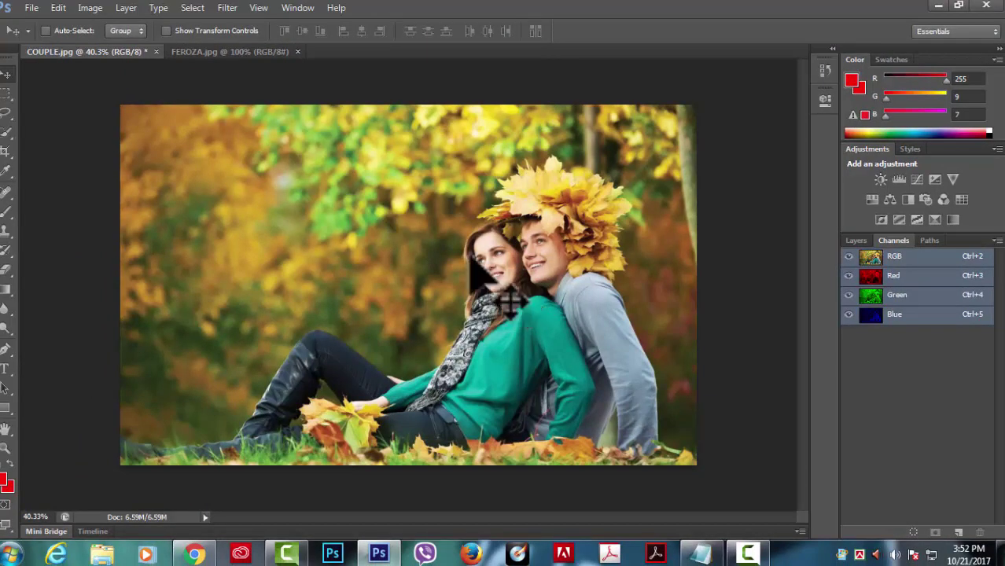
- Back out of the mode list once, then choose Multichannel from Image > Mode
click(90, 8)
mouse_move(99, 24)
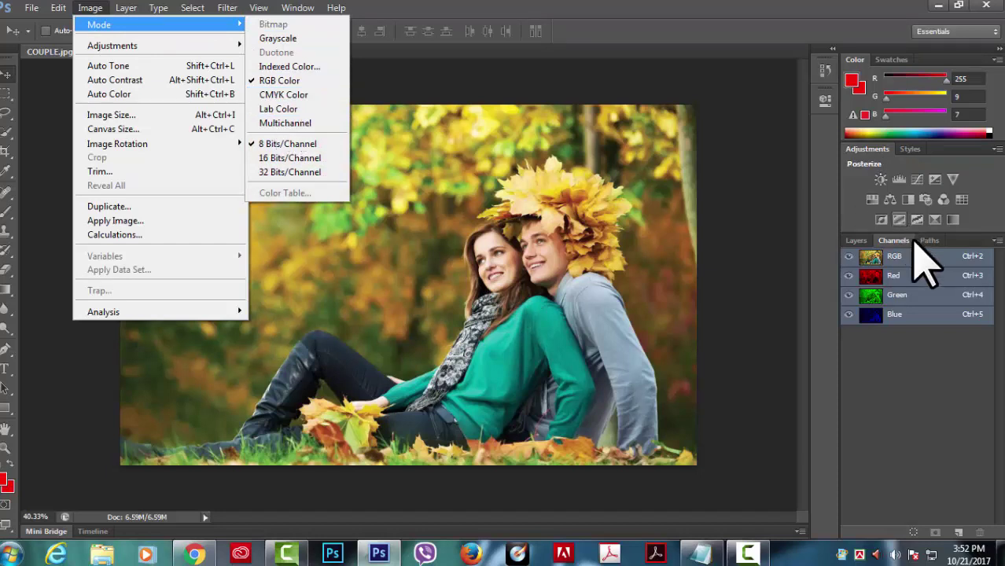
click(274, 110)
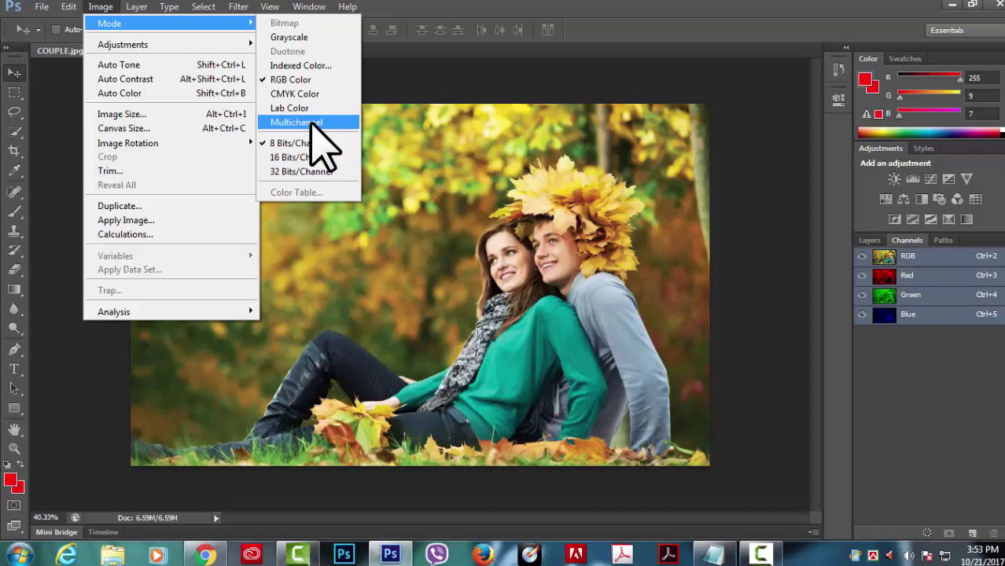
click(647, 28)
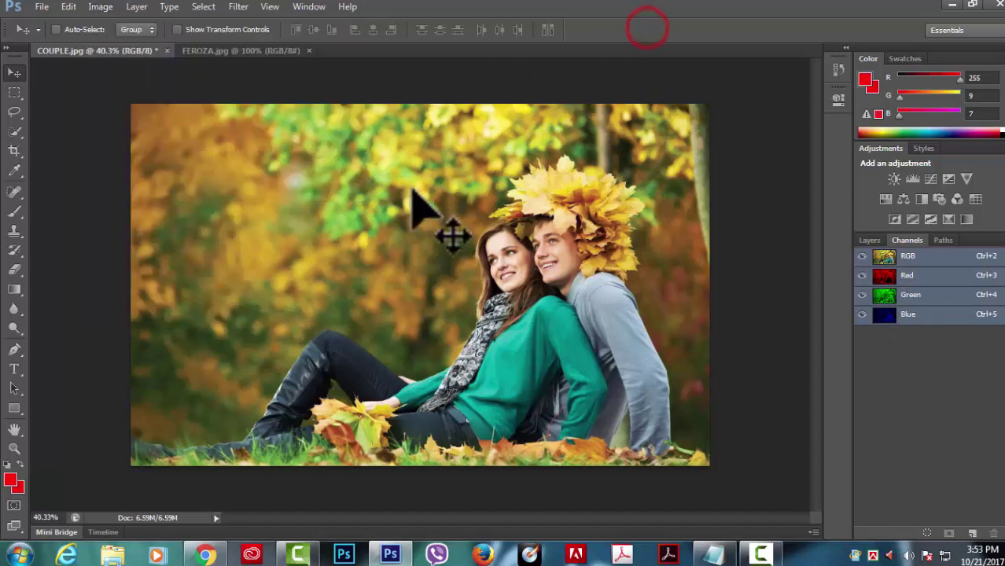
click(100, 7)
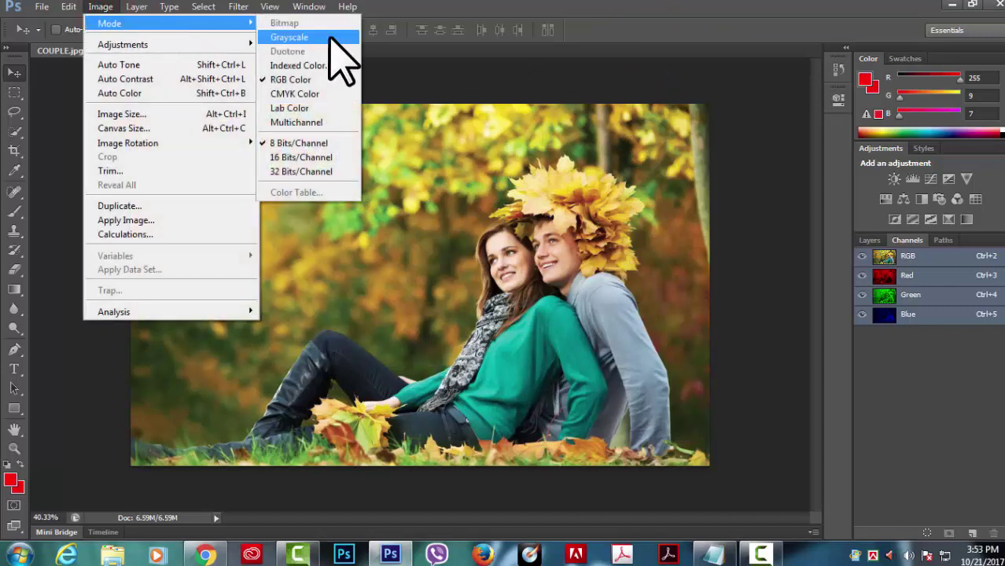
mouse_move(110, 24)
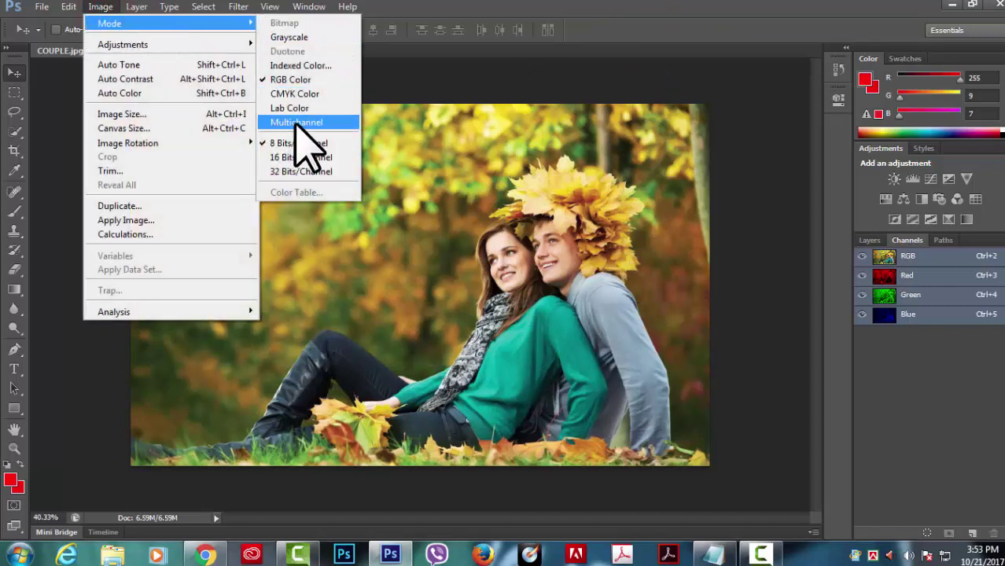
click(298, 123)
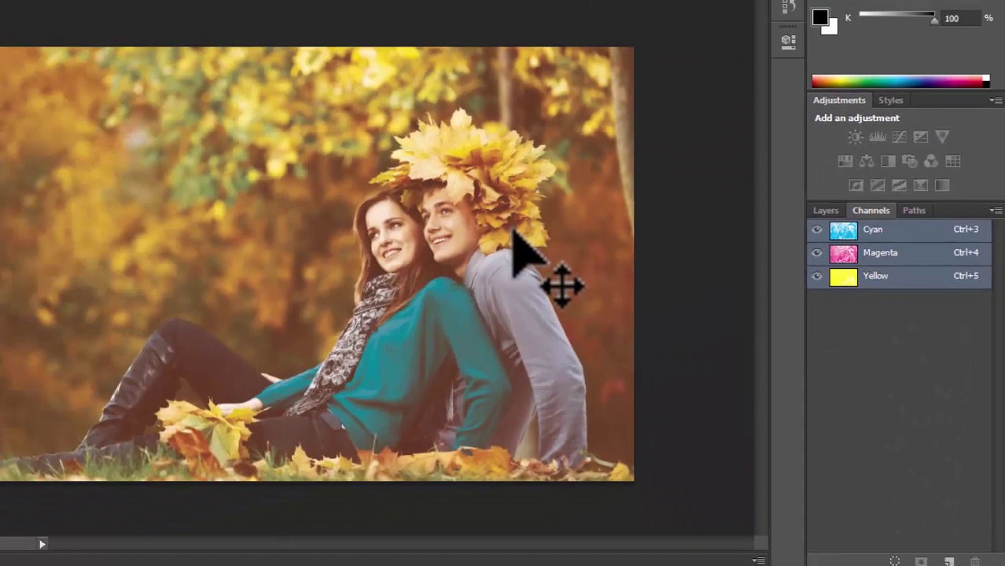
key(ctrl+z)
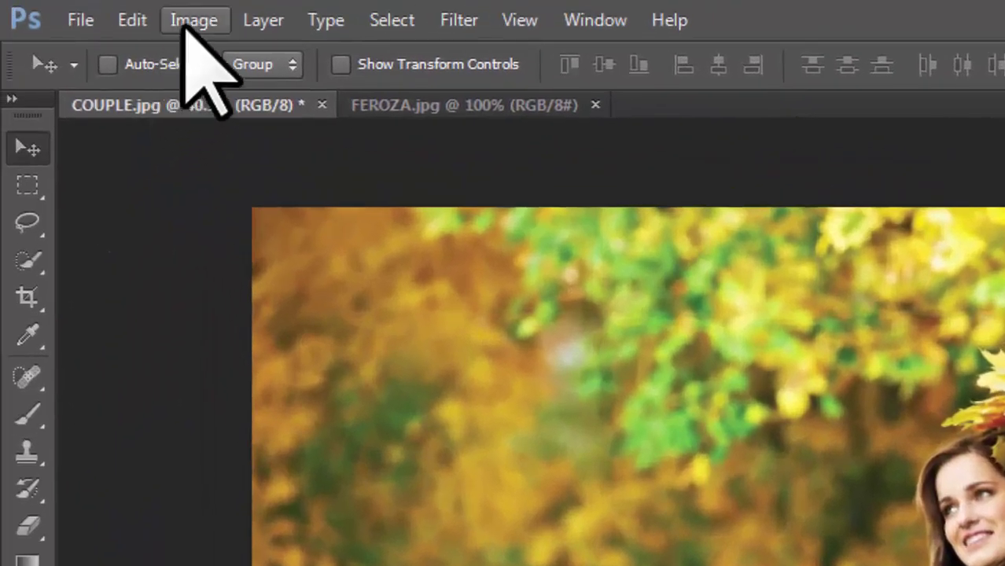
click(193, 20)
mouse_move(331, 53)
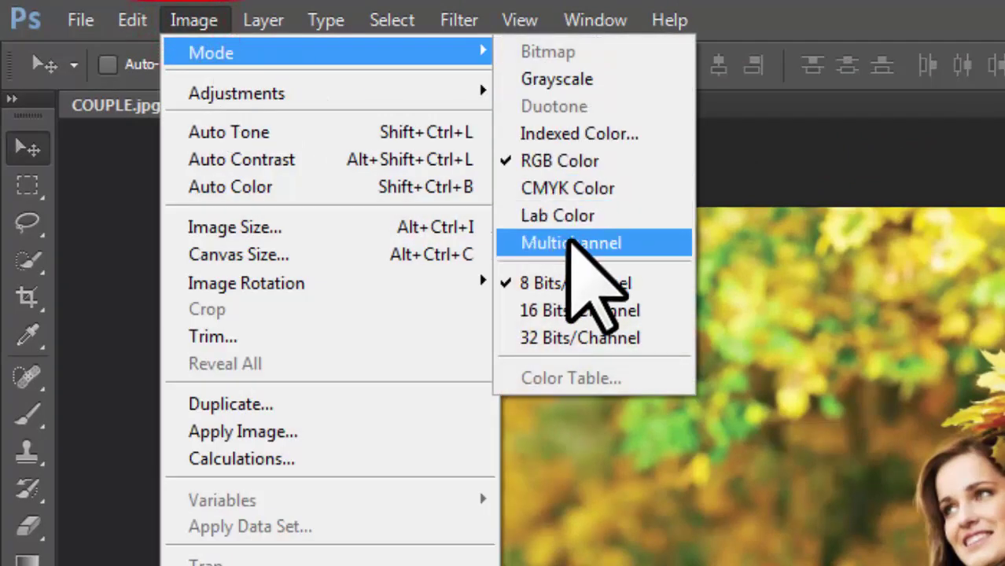
click(571, 240)
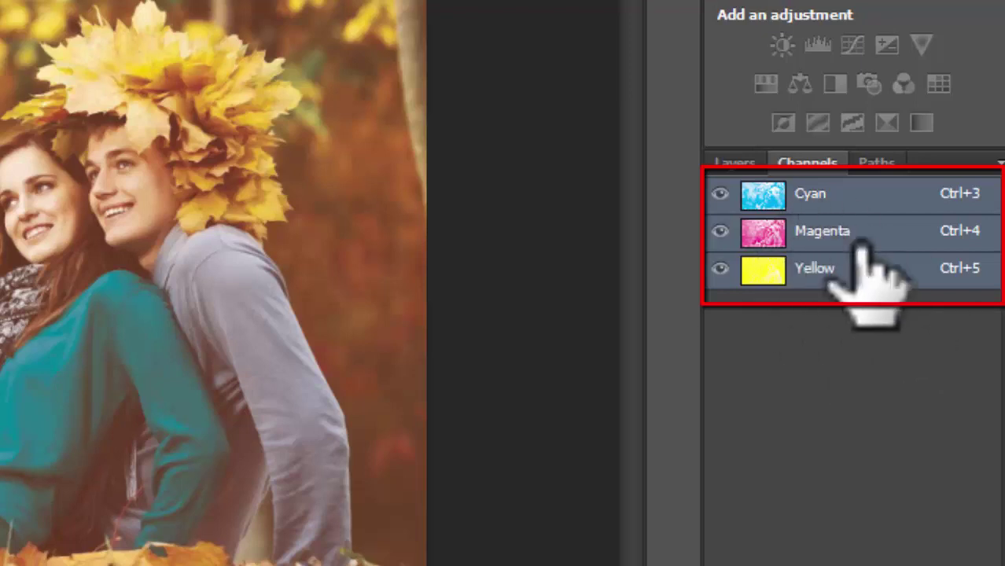
- Toggle the visibility of the Cyan, Magenta and Yellow channels to compare them
click(720, 194)
click(721, 231)
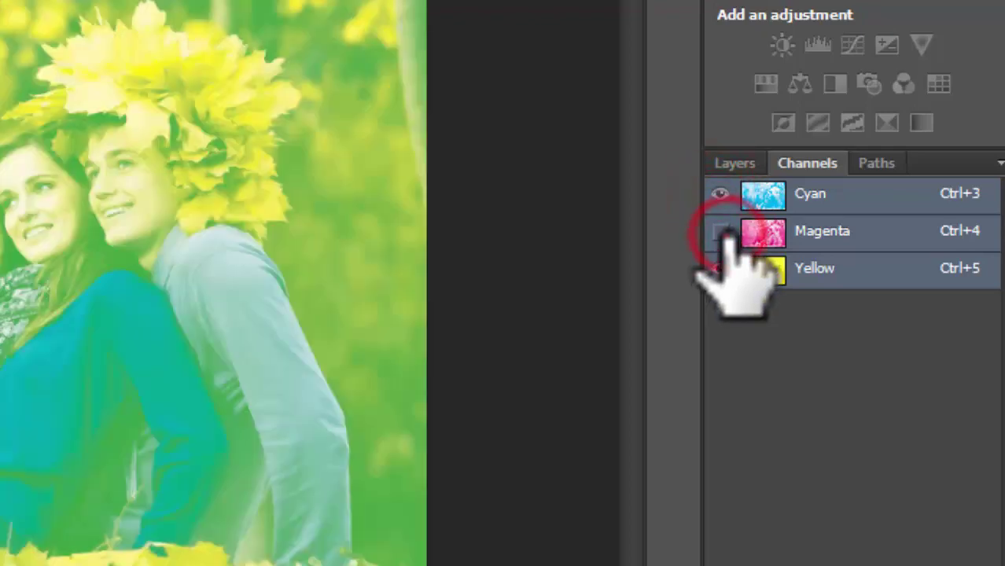
click(717, 269)
click(720, 195)
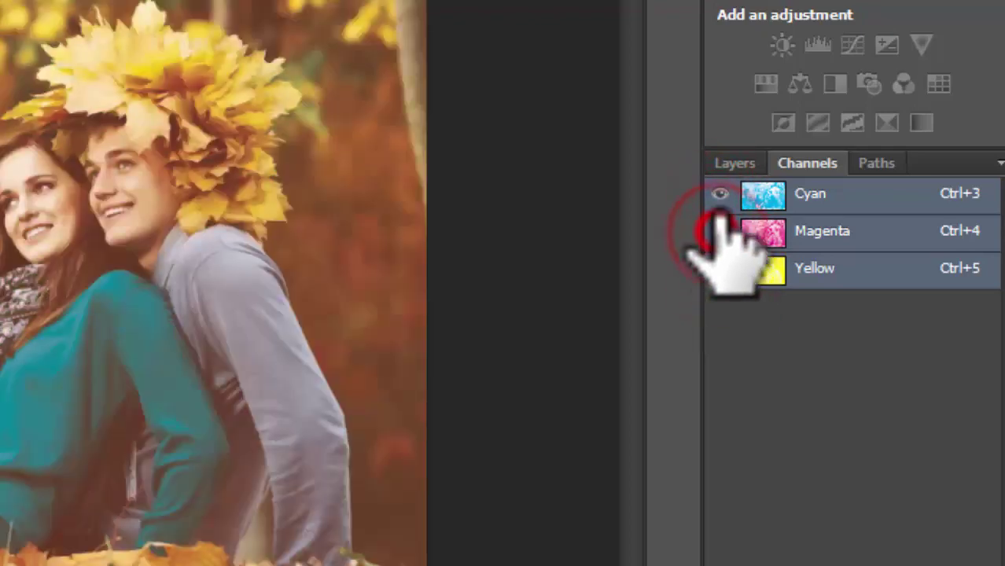
click(721, 194)
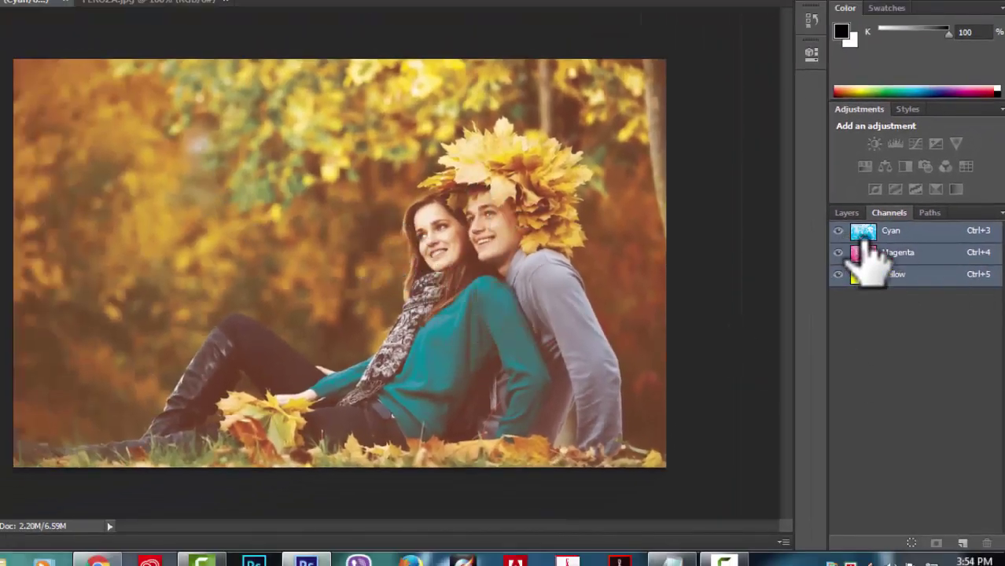
- Cycle through the Cyan, Magenta and Yellow channels one at a time, repeatedly
click(939, 234)
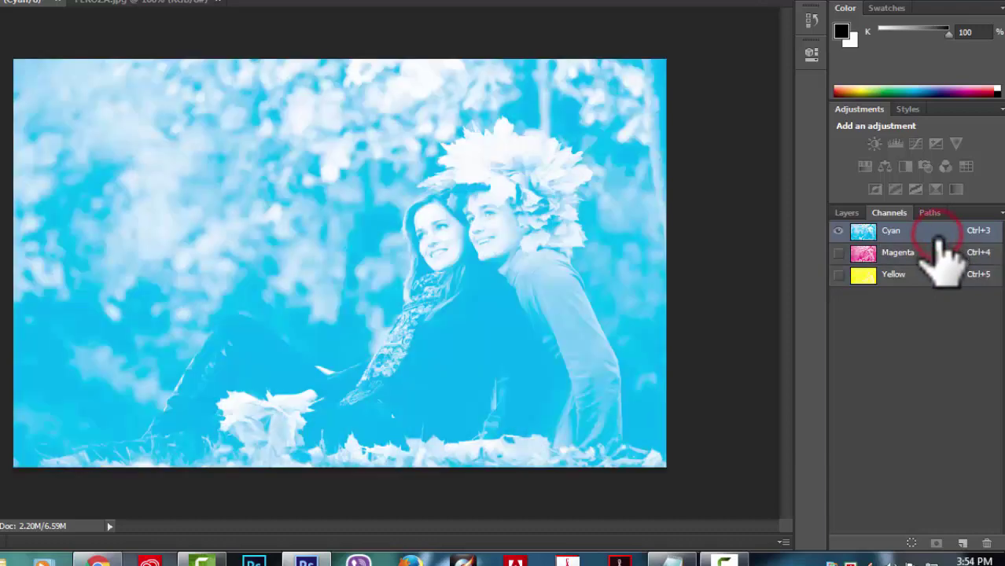
click(936, 252)
click(925, 274)
click(923, 231)
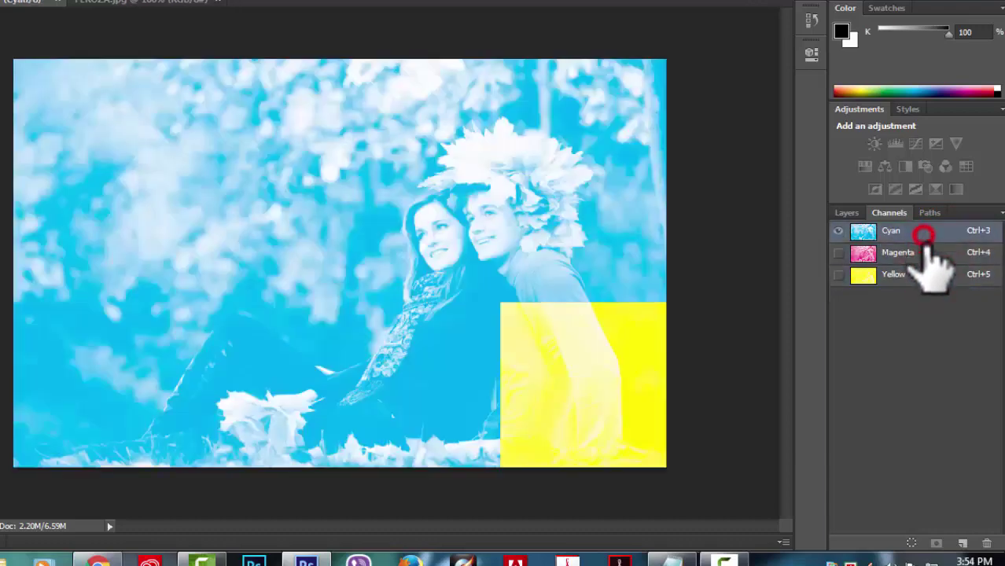
click(927, 252)
click(917, 273)
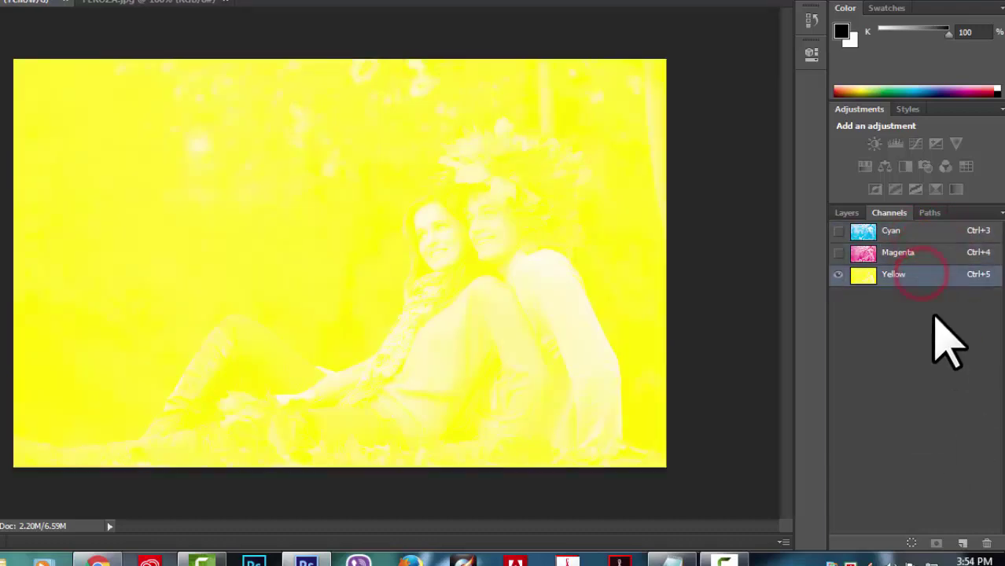
click(910, 230)
click(926, 252)
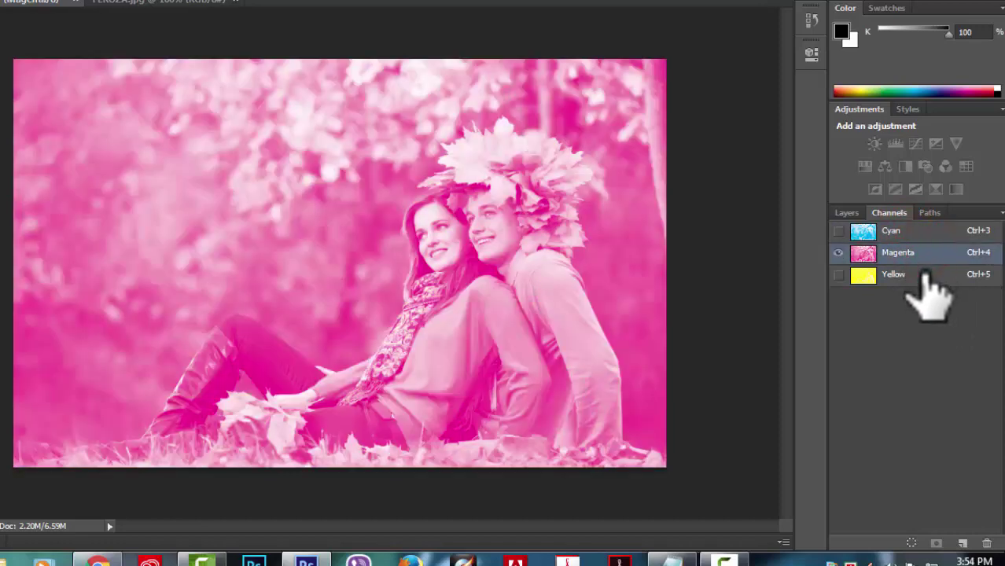
click(919, 275)
click(900, 231)
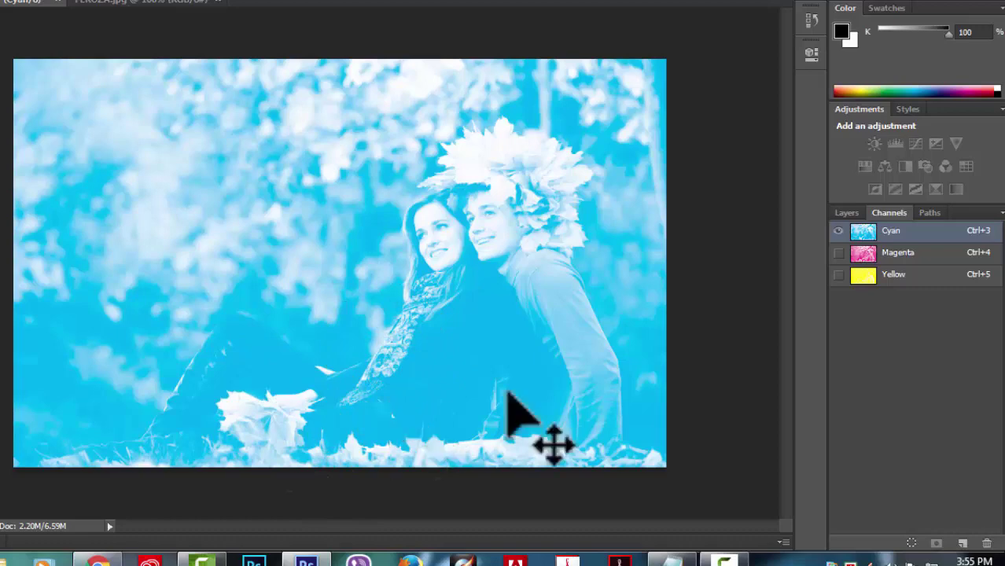
click(938, 254)
click(920, 275)
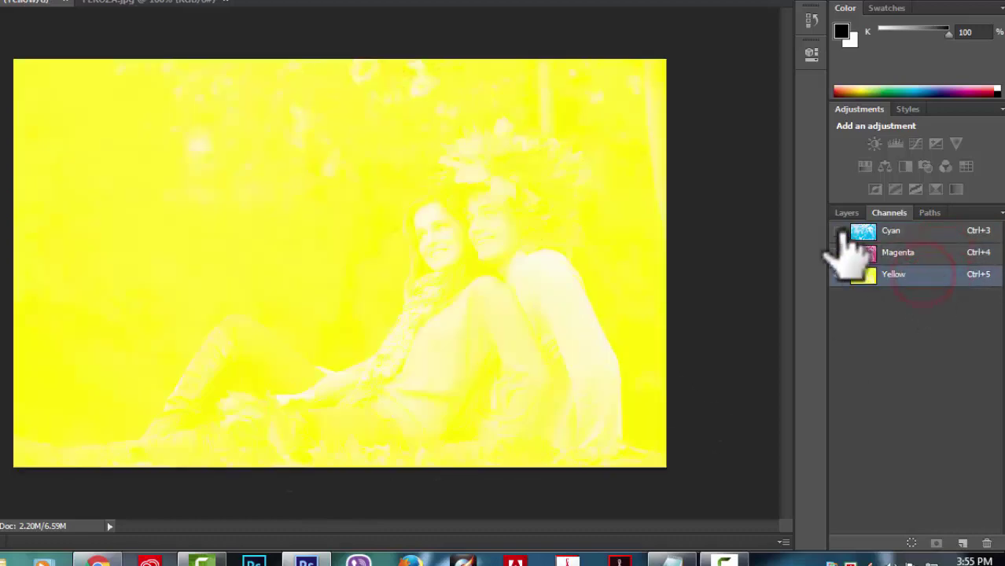
- Make Cyan and Magenta visible with Yellow, then revert the document to RGB
click(838, 231)
click(839, 253)
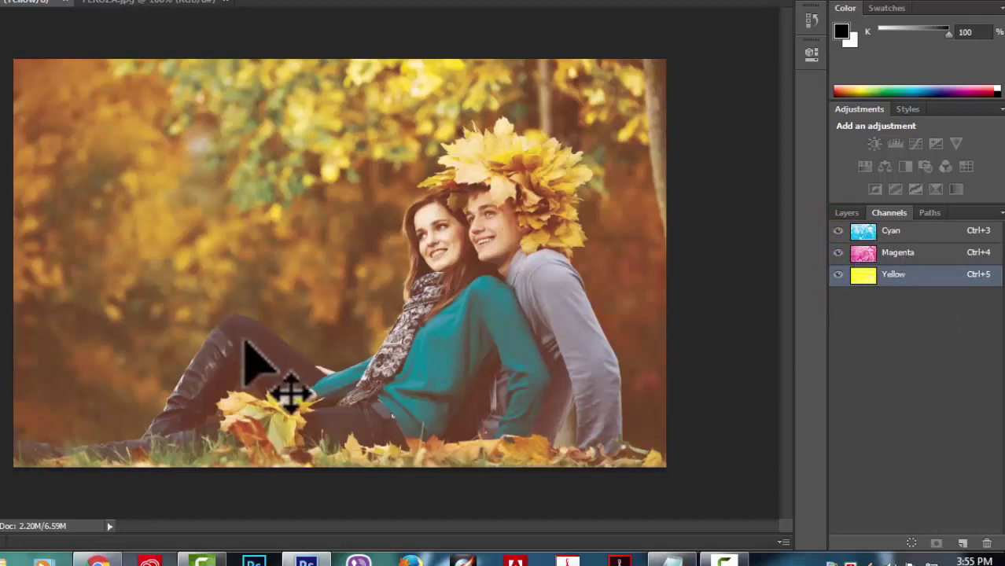
key(F12)
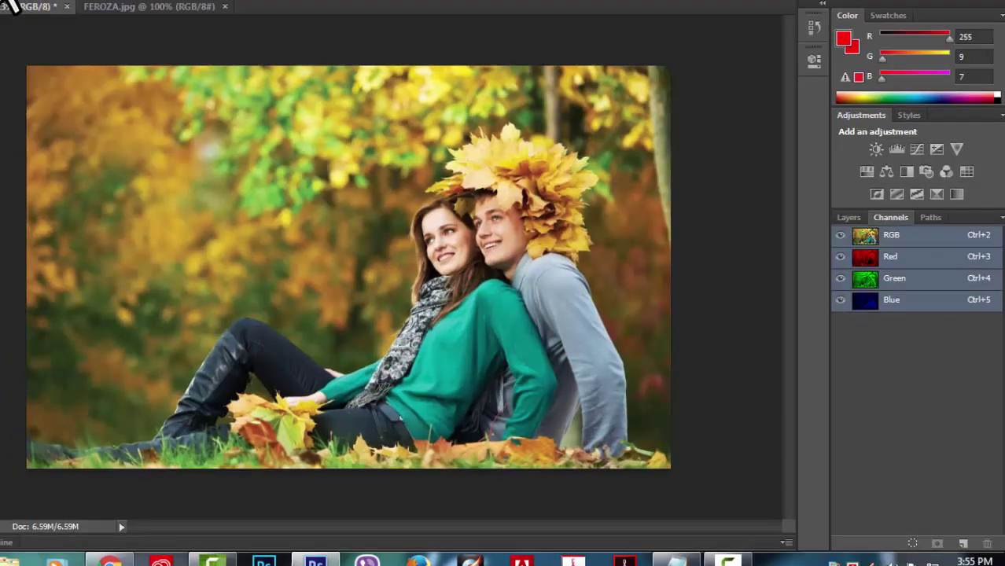
- Convert the photo to CMYK Color and confirm the conversion warning
click(81, 11)
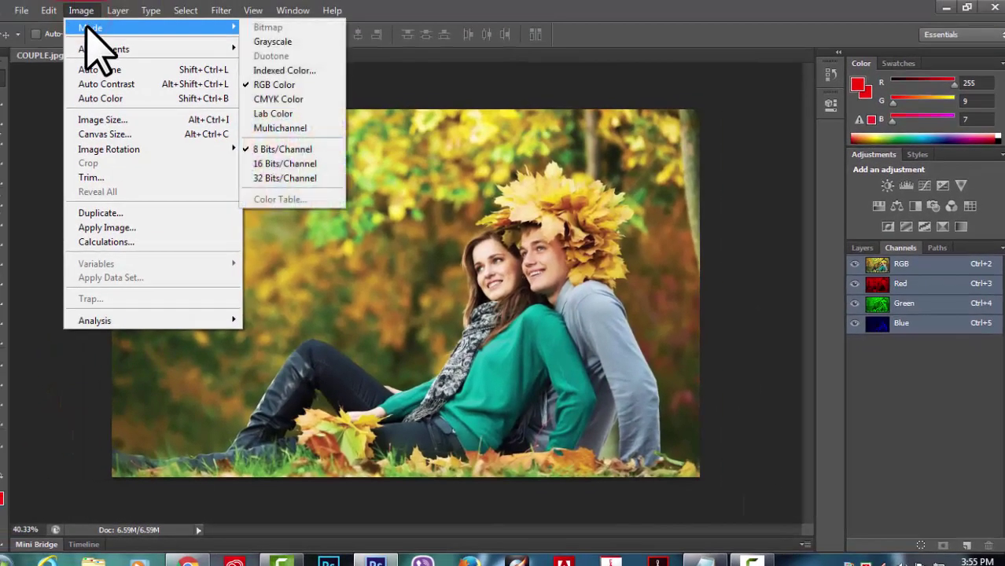
click(282, 100)
click(523, 240)
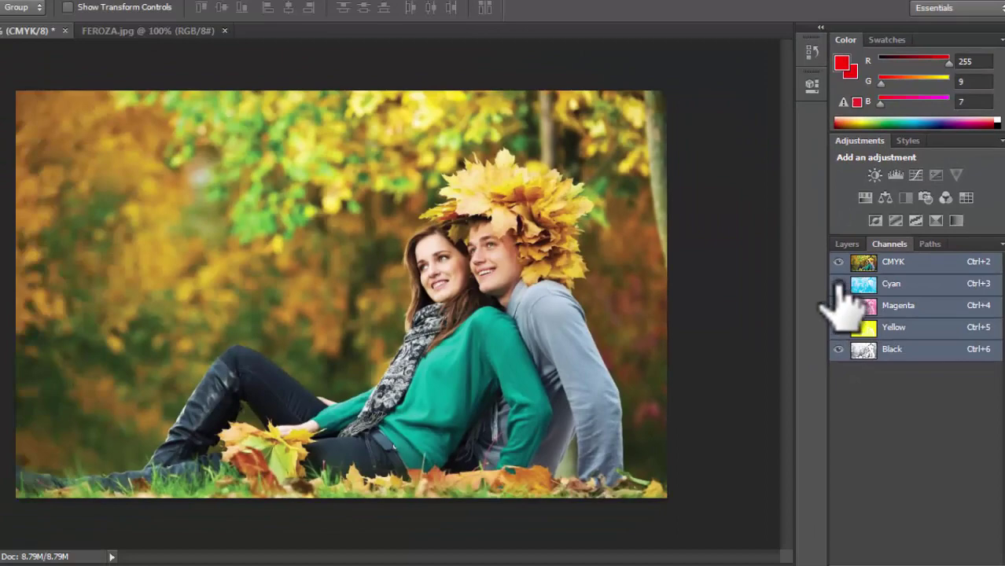
- View Cyan, Magenta, Yellow and Black individually, then make the CMYK composite active
click(838, 283)
click(865, 283)
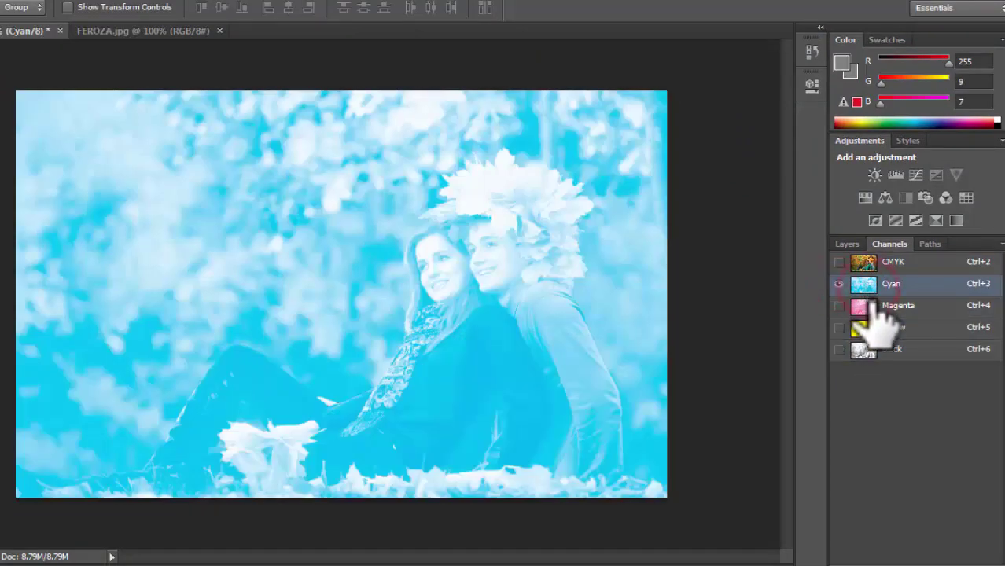
click(865, 305)
click(866, 327)
click(865, 349)
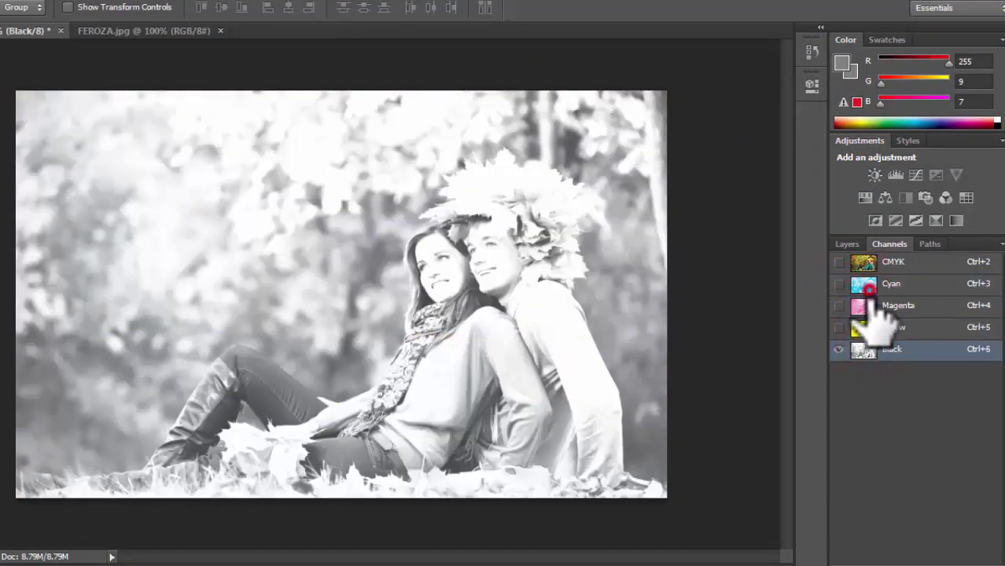
click(865, 284)
click(865, 305)
click(865, 327)
click(865, 349)
click(865, 305)
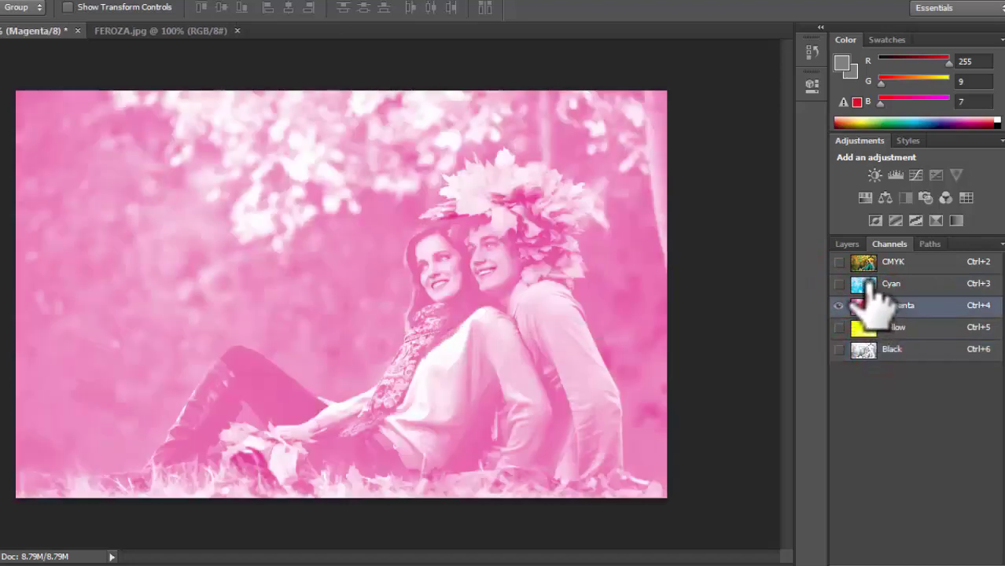
click(869, 284)
click(838, 261)
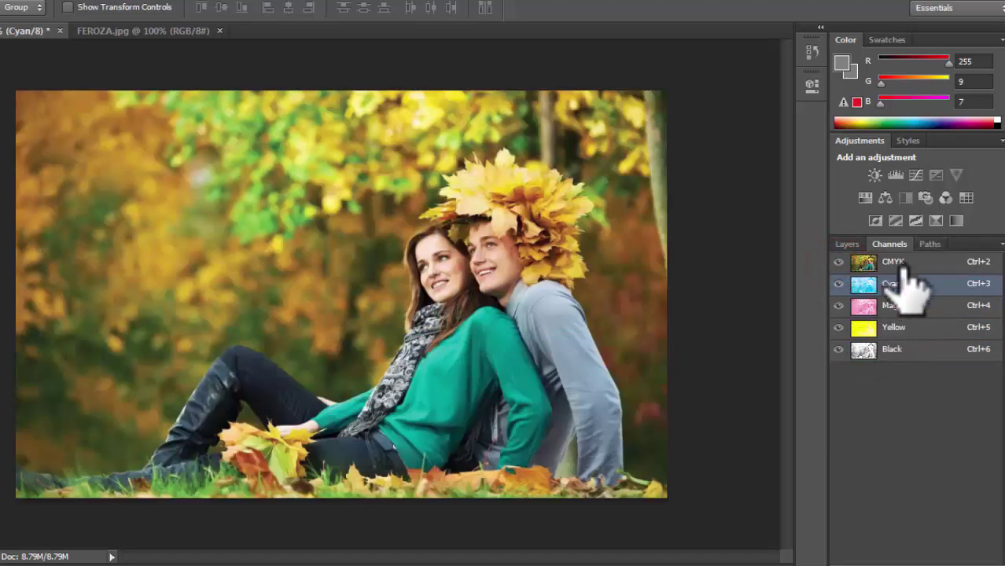
click(911, 264)
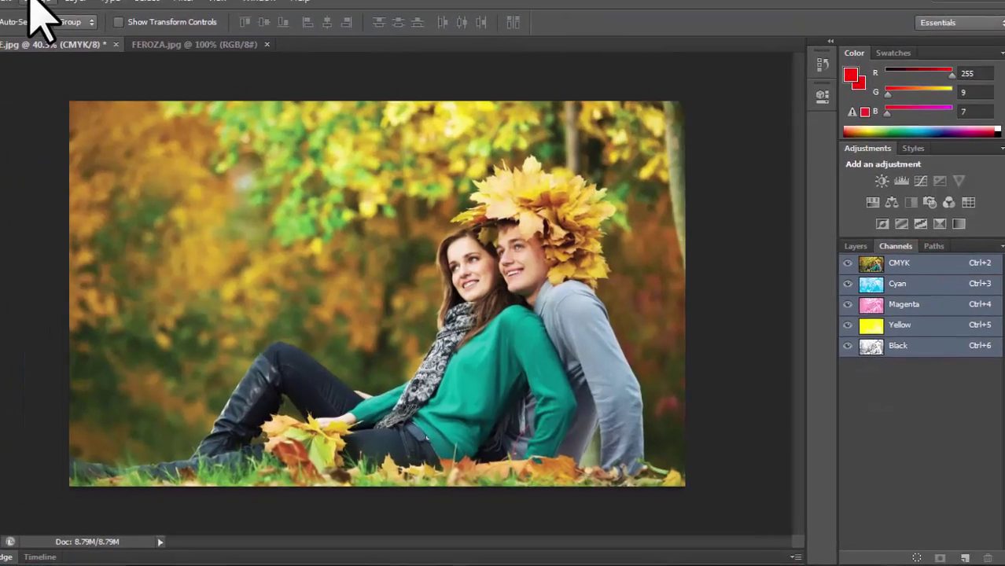
- Switch the CMYK photo to Multichannel mode, then choose RGB Color
click(73, 8)
mouse_move(84, 26)
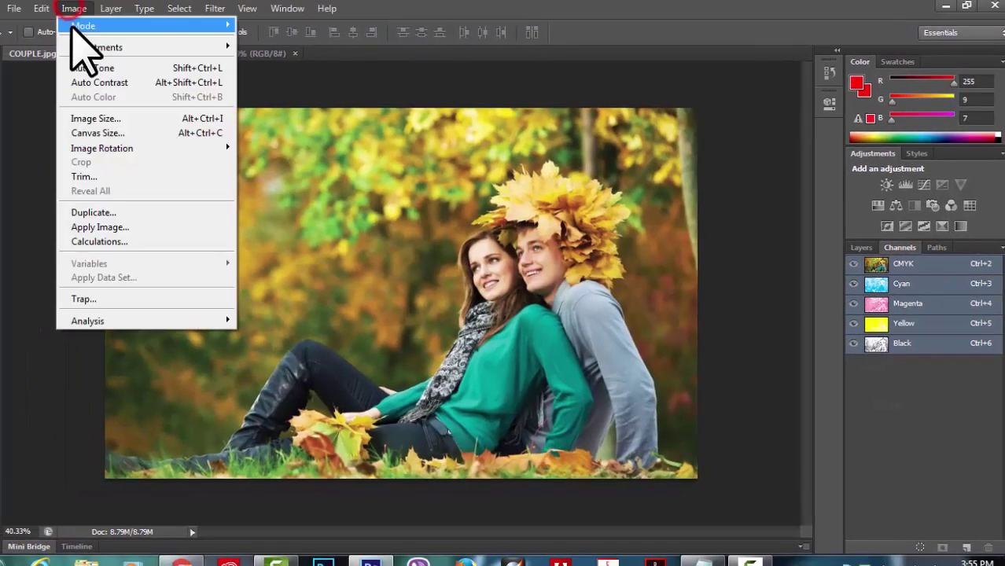
click(271, 126)
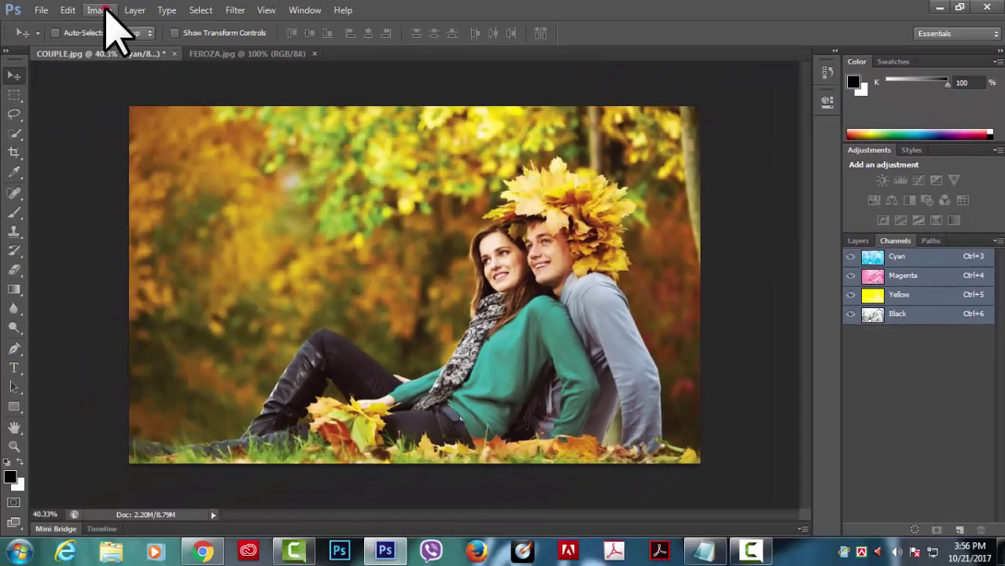
click(101, 9)
- Convert the photo to Lab Color, then Multichannel, and show the Alpha 2 and Alpha 3 channels
click(104, 10)
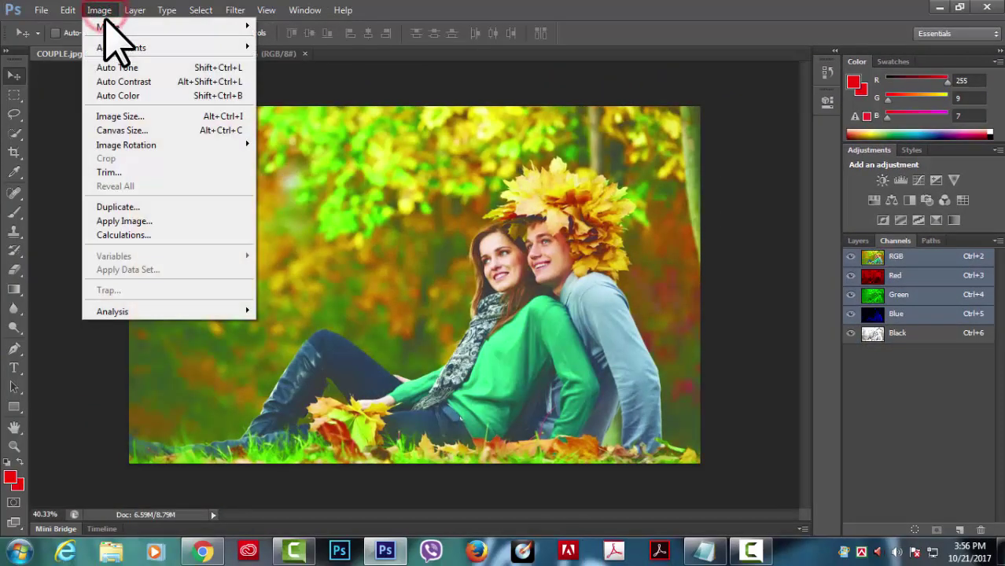
click(299, 134)
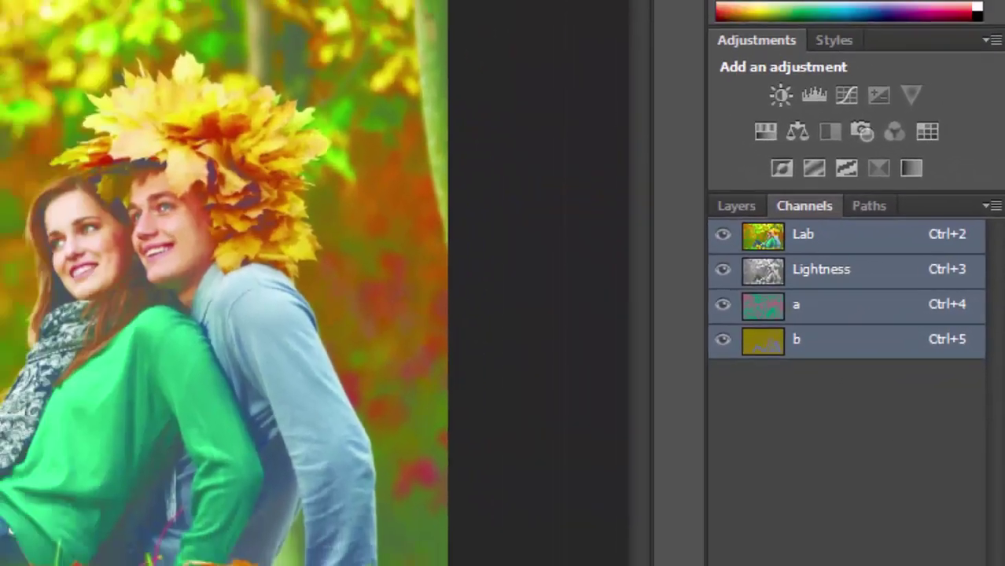
click(101, 9)
click(252, 118)
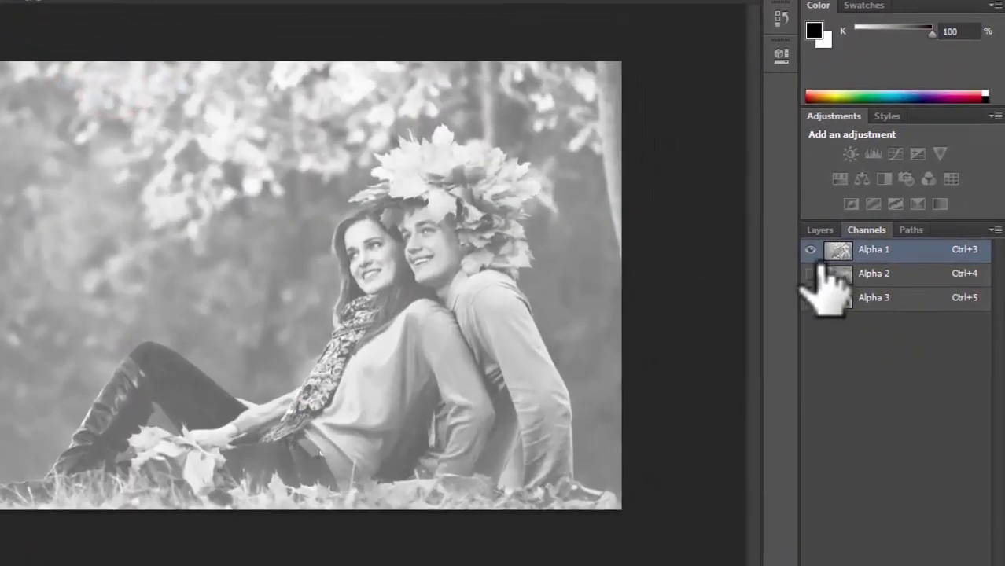
click(829, 275)
click(829, 297)
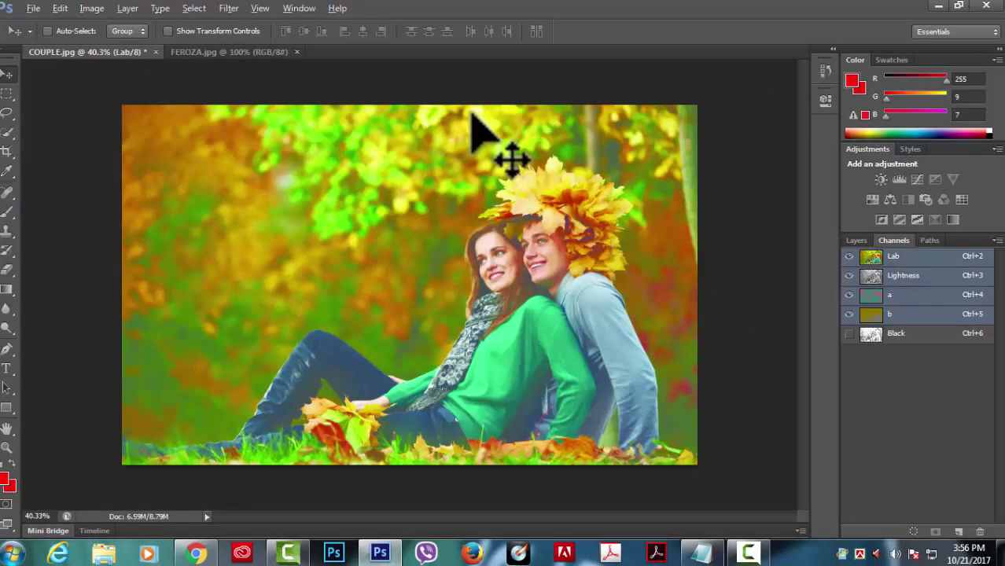
mouse_move(110, 24)
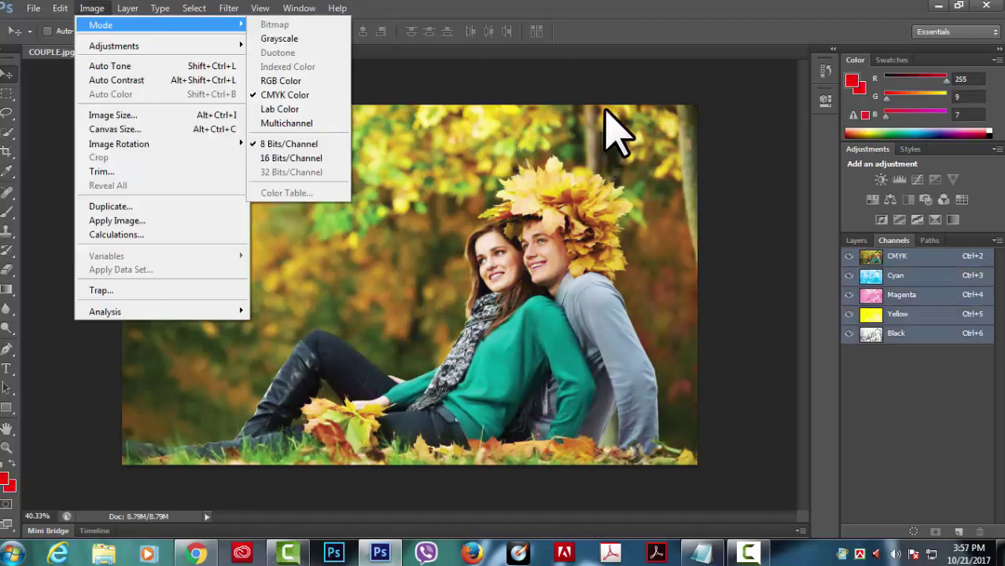
- View the Cyan, Magenta, Yellow and Black channels, then return to the CMYK composite
click(96, 8)
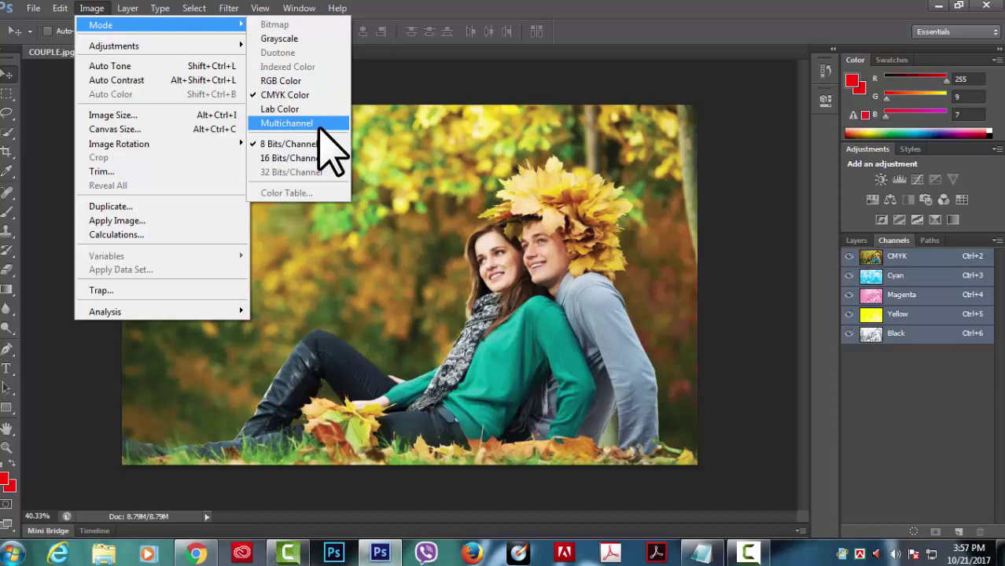
key(Escape)
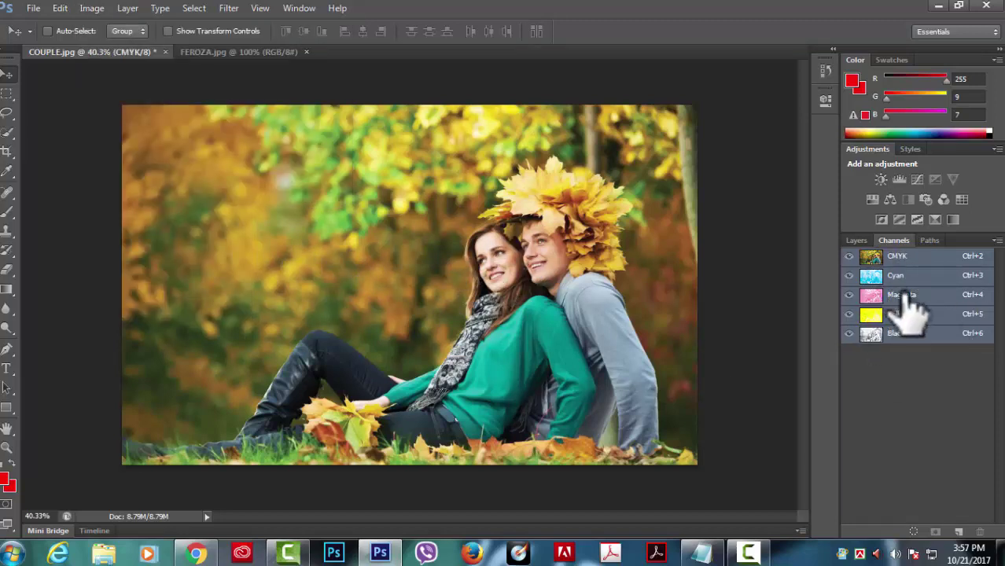
click(916, 275)
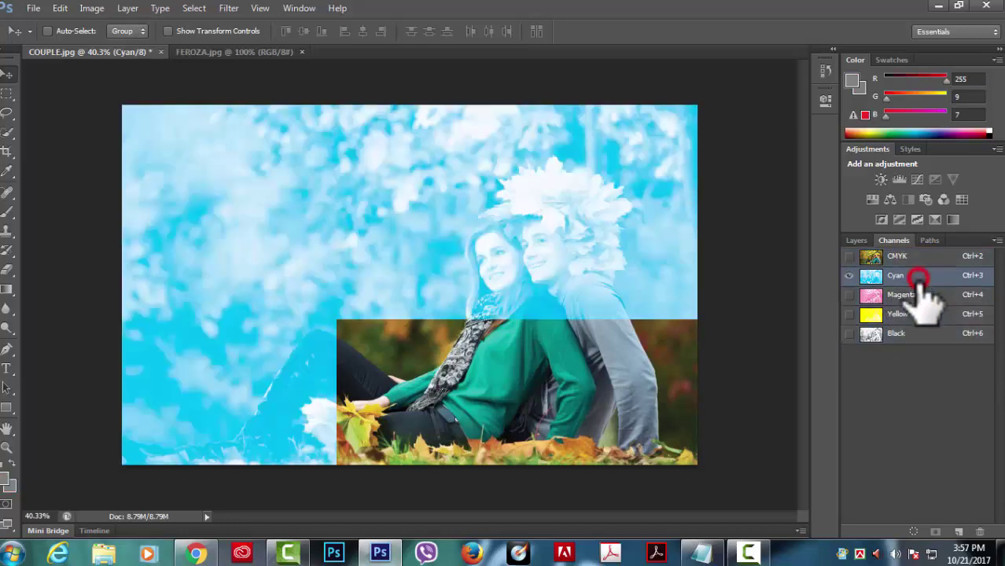
click(920, 295)
click(921, 314)
click(922, 333)
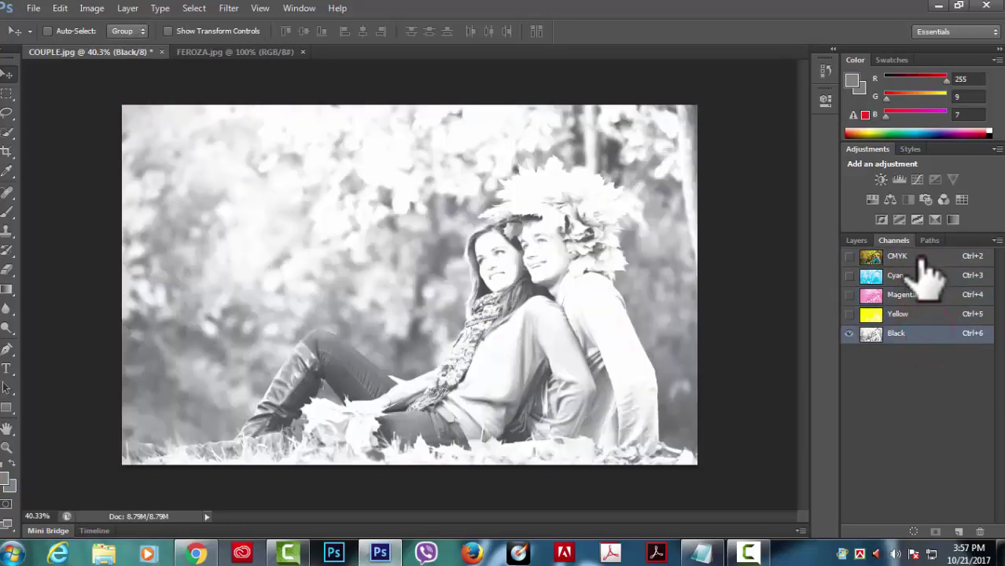
click(920, 257)
- Convert to Multichannel, view each ink channel, and show Magenta and Yellow together
click(91, 8)
mouse_move(101, 25)
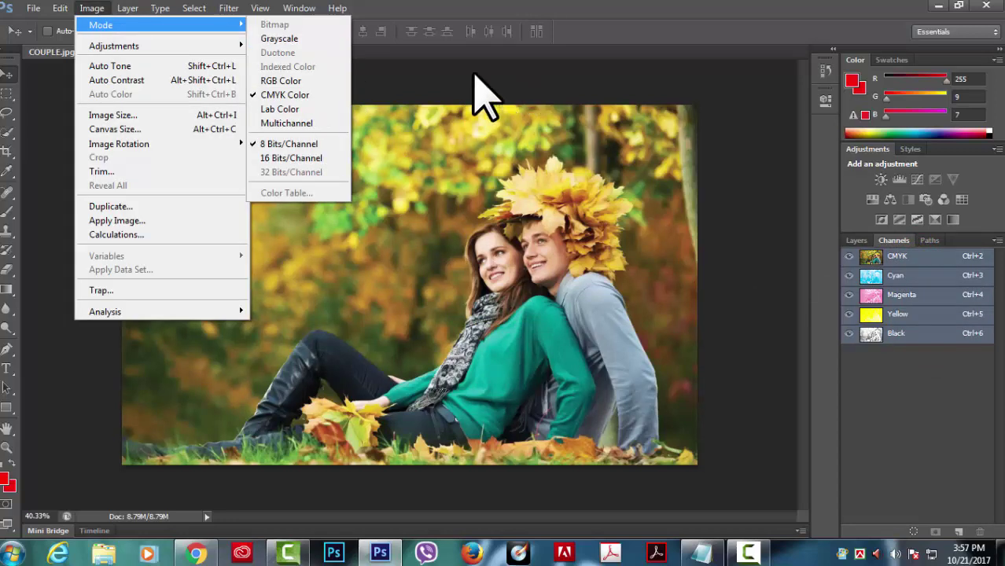
key(Escape)
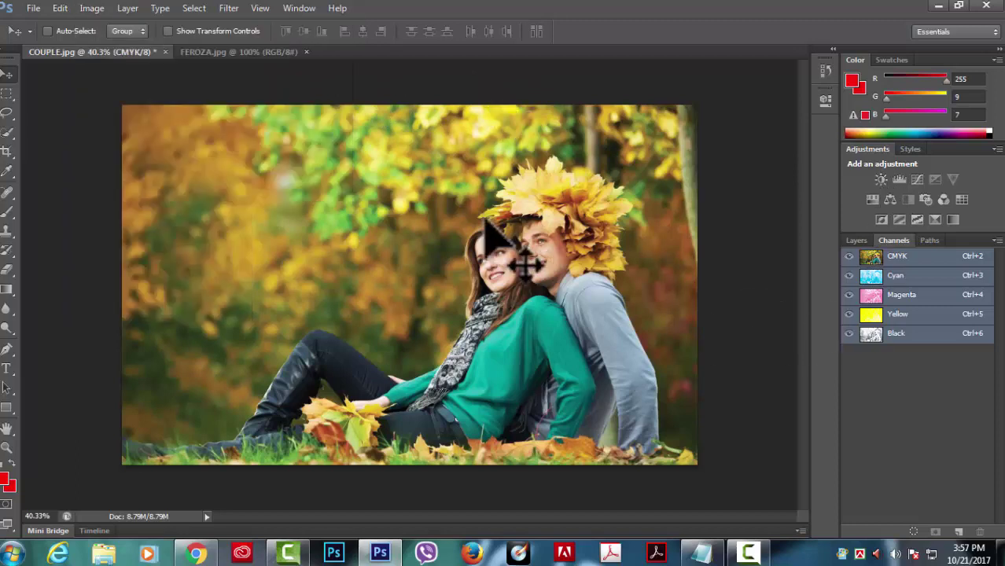
click(91, 8)
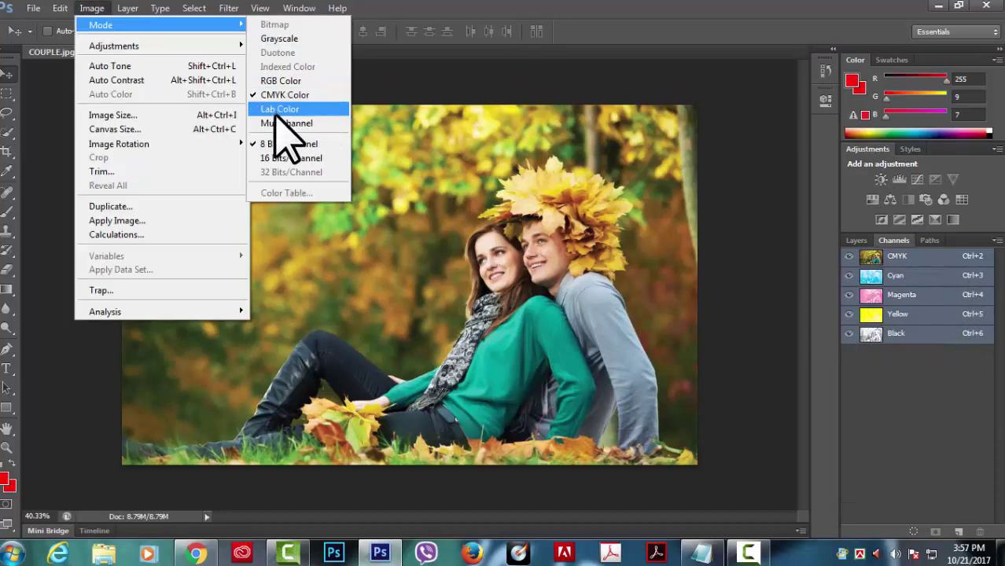
click(285, 124)
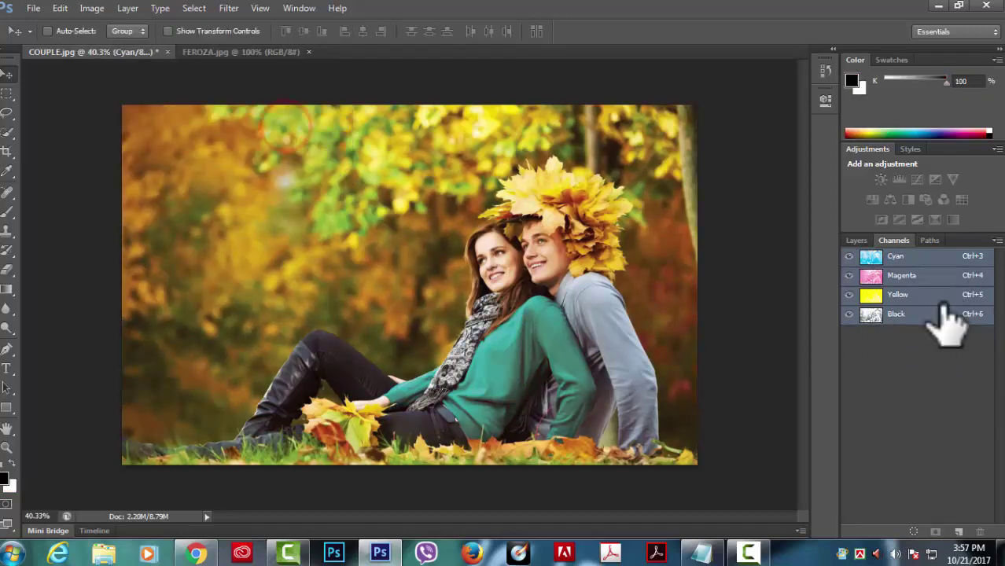
click(919, 258)
click(930, 276)
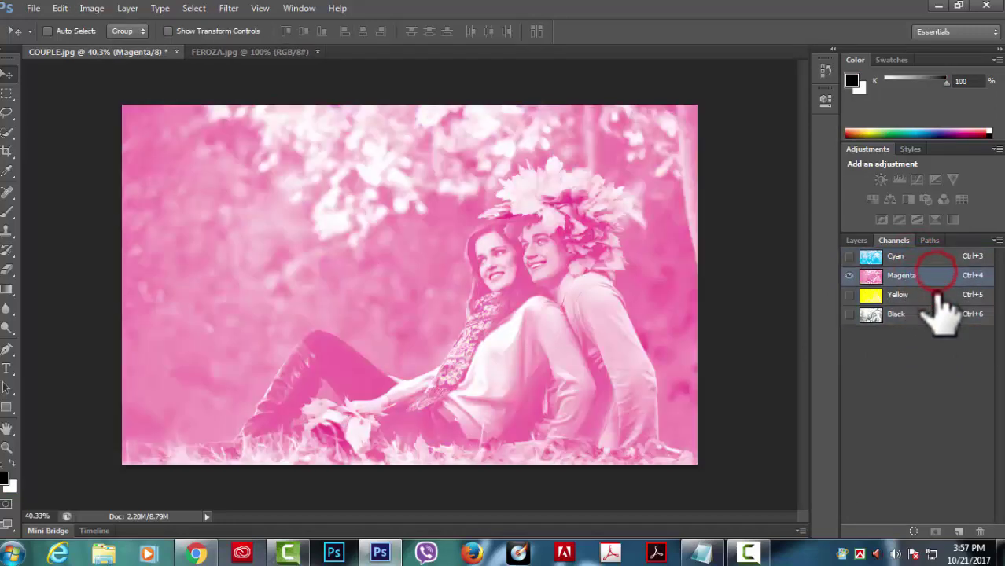
click(934, 296)
click(852, 314)
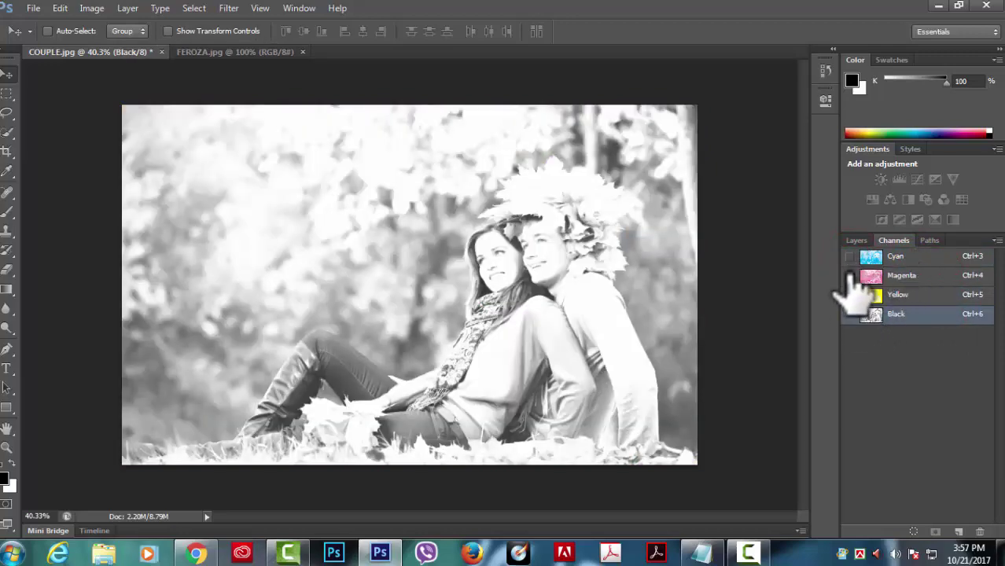
click(849, 275)
click(850, 294)
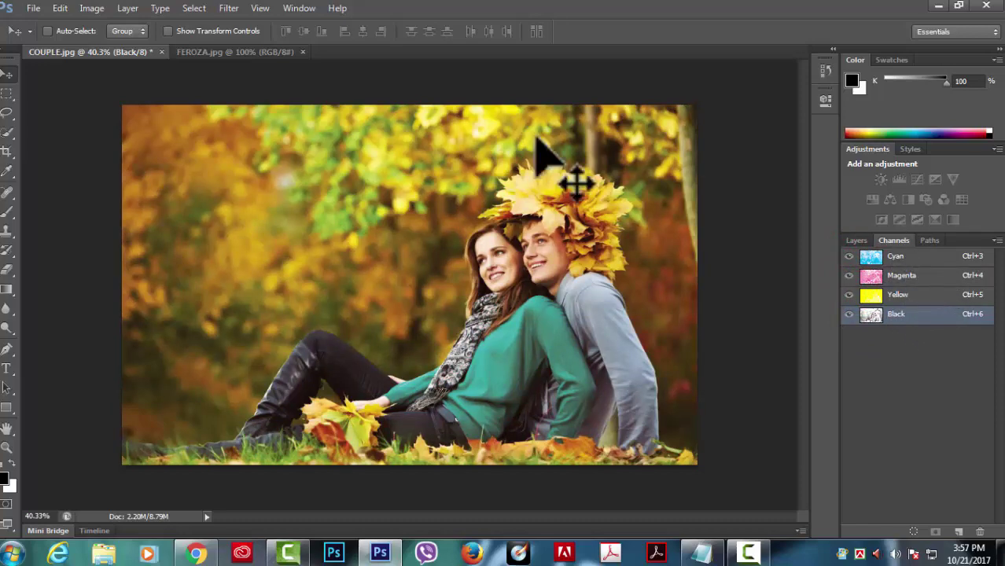
click(93, 7)
mouse_move(110, 24)
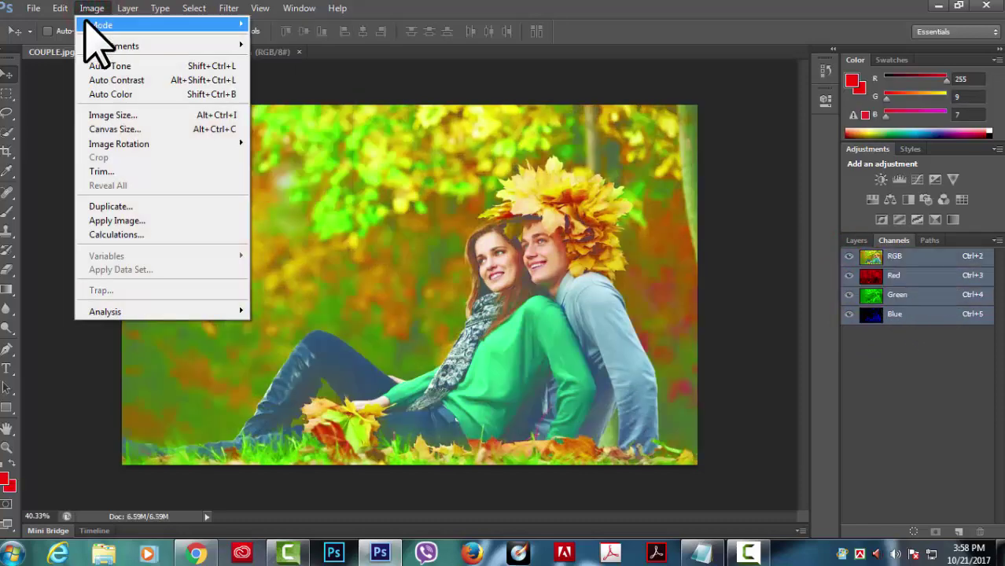
- Pick Multichannel from the Image > Mode list, then close the mode options
click(283, 124)
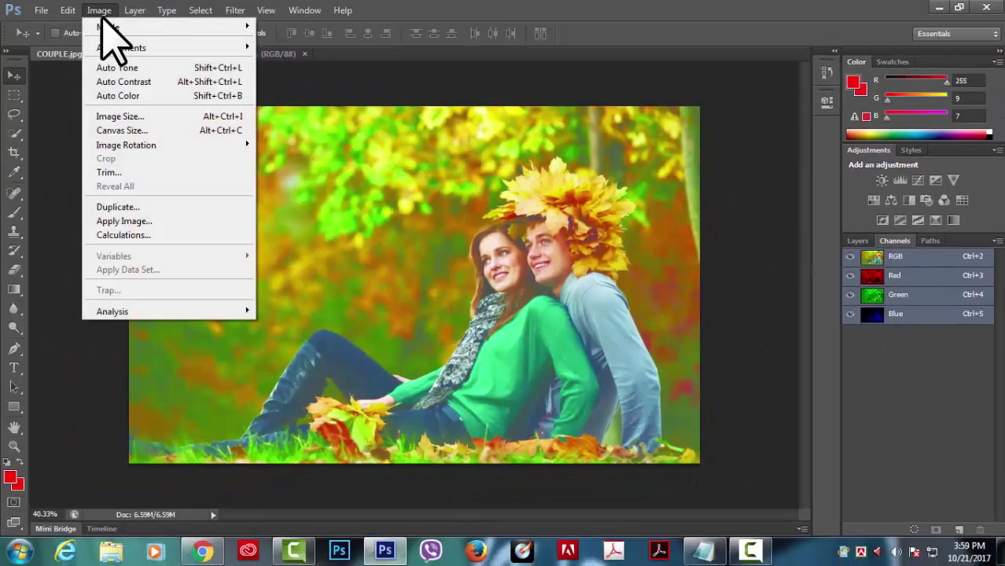
click(556, 106)
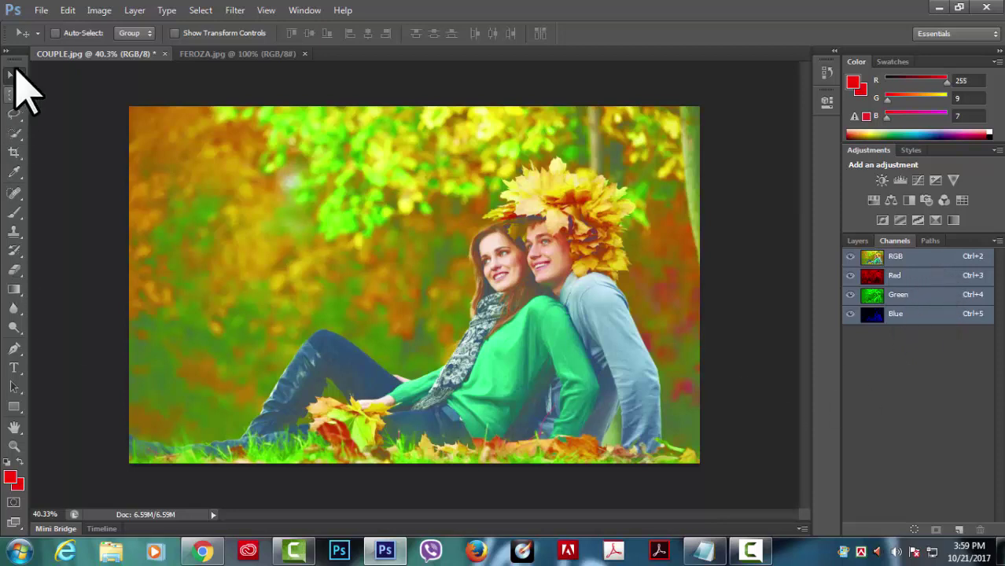
- Convert COUPLE.jpg to Multichannel mode, undoing the conversion once and then reapplying it
click(105, 9)
mouse_move(107, 27)
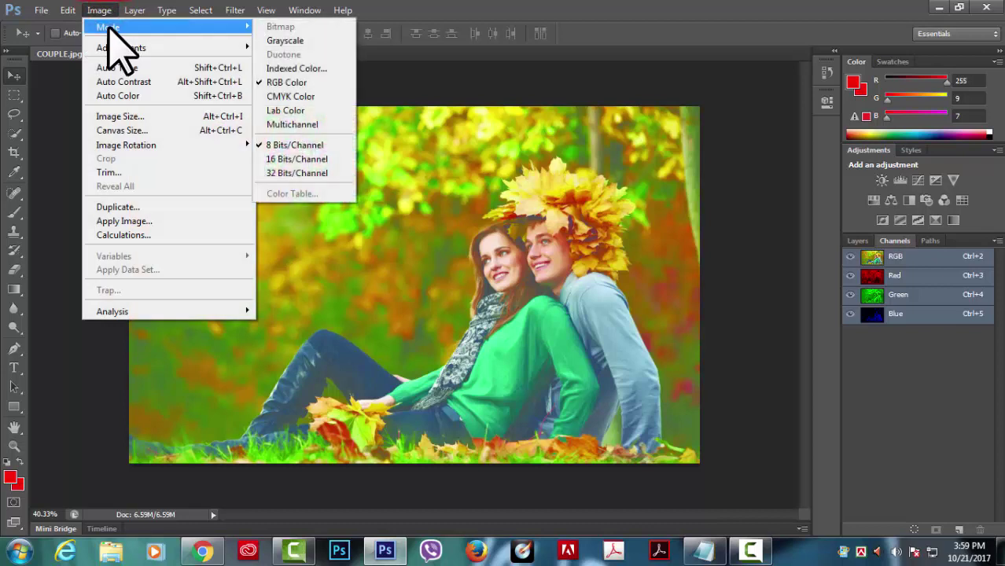
click(297, 125)
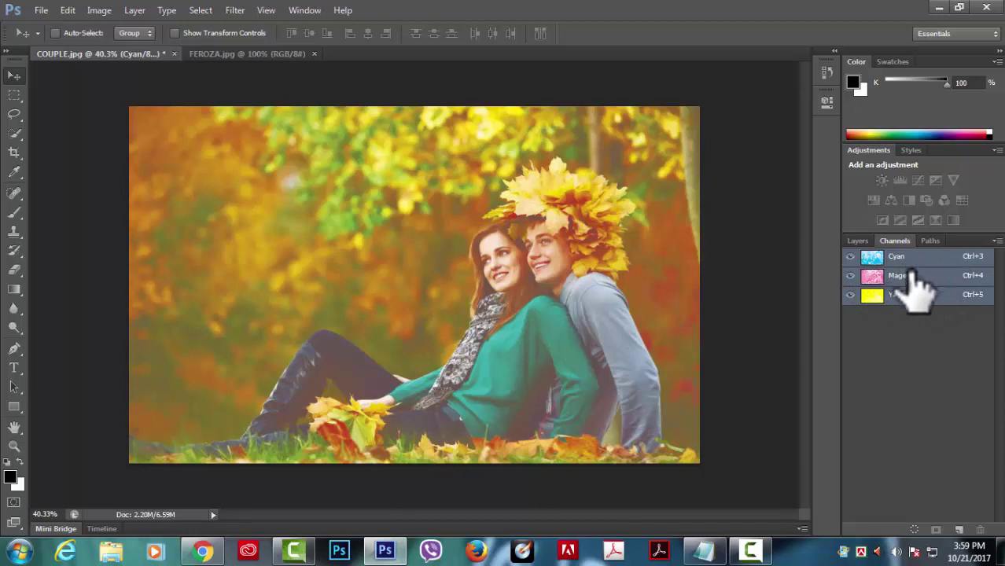
key(ctrl+alt+z)
key(ctrl+alt+z)
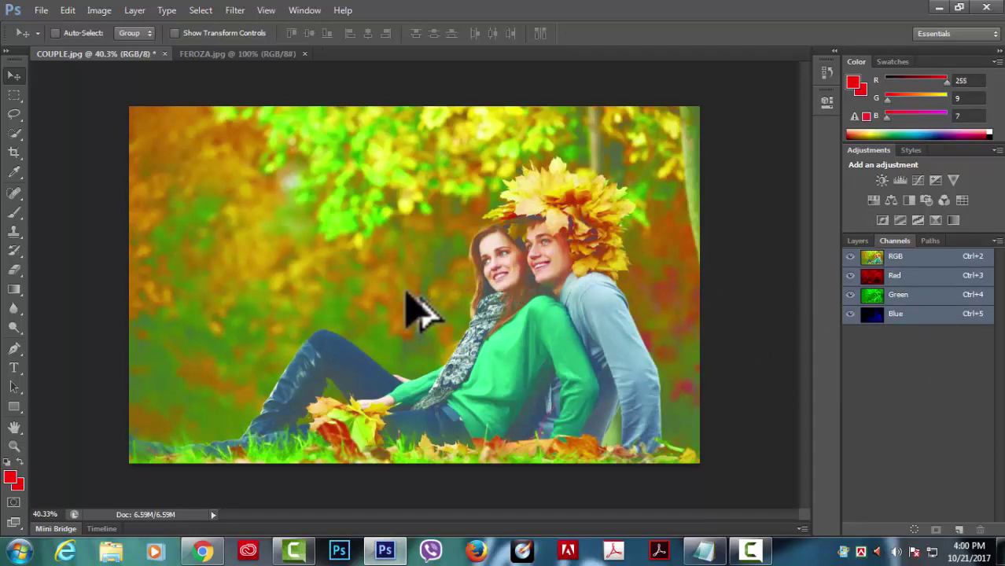
click(99, 11)
mouse_move(126, 27)
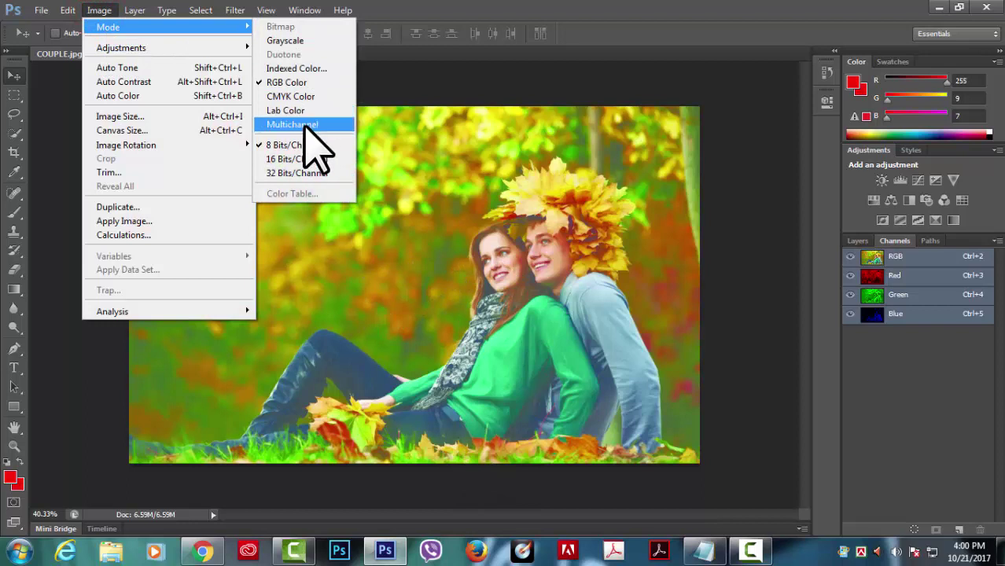
click(302, 125)
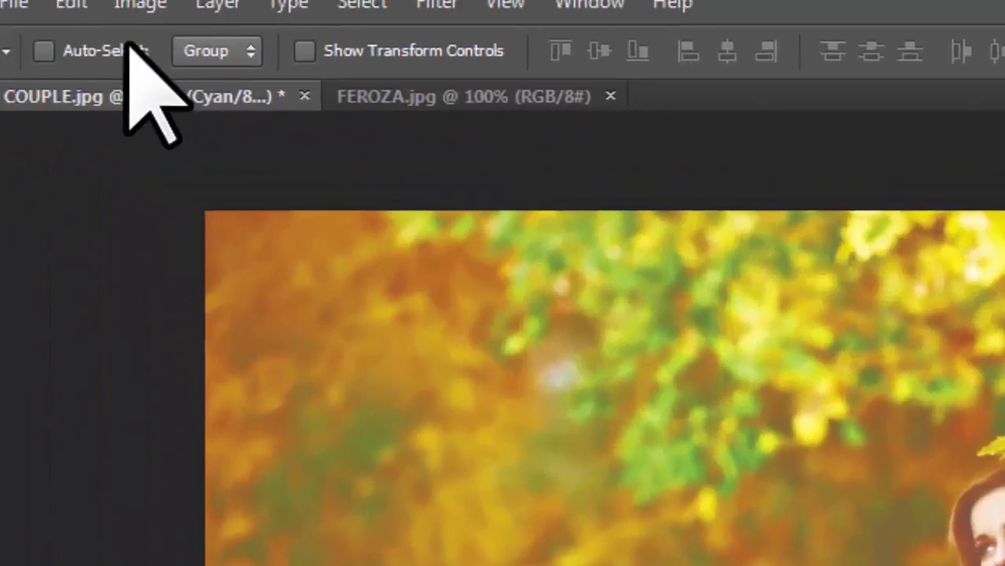
- Close the Mode menu and display only the Cyan channel of the couple photo
click(236, 24)
mouse_move(110, 27)
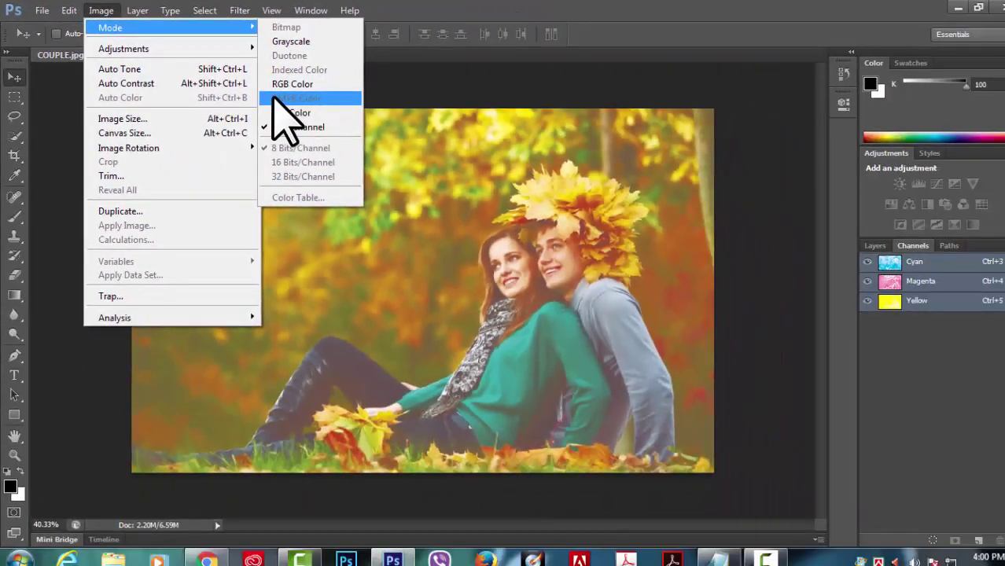
click(454, 77)
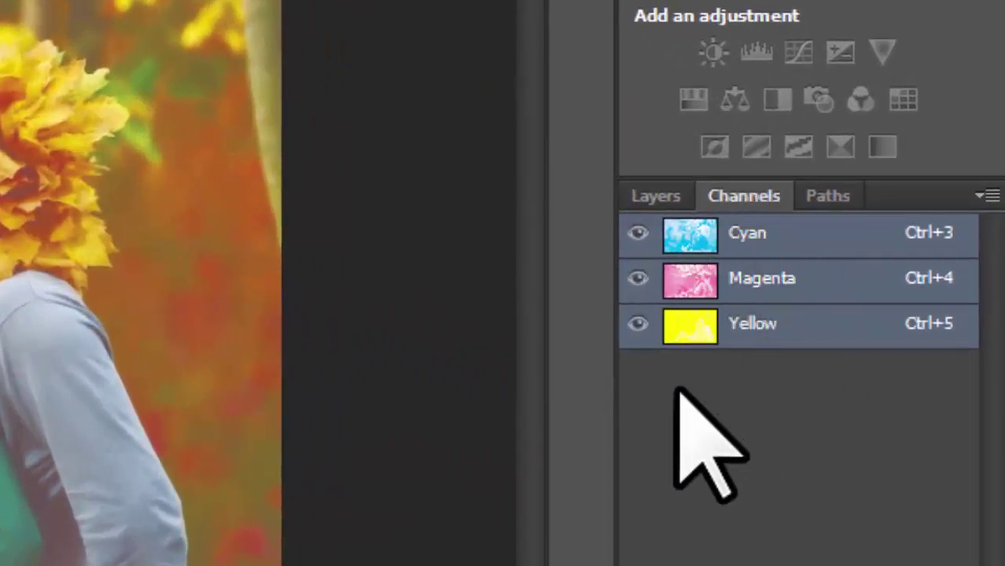
click(799, 234)
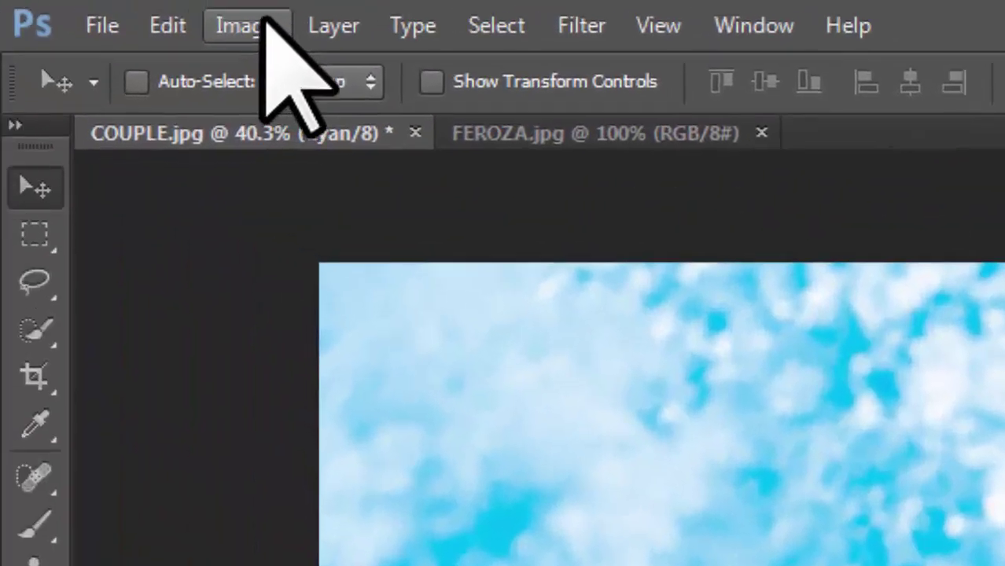
- Run Calculations multiplying Cyan with Cyan into a new channel, Spot Color 1
click(224, 22)
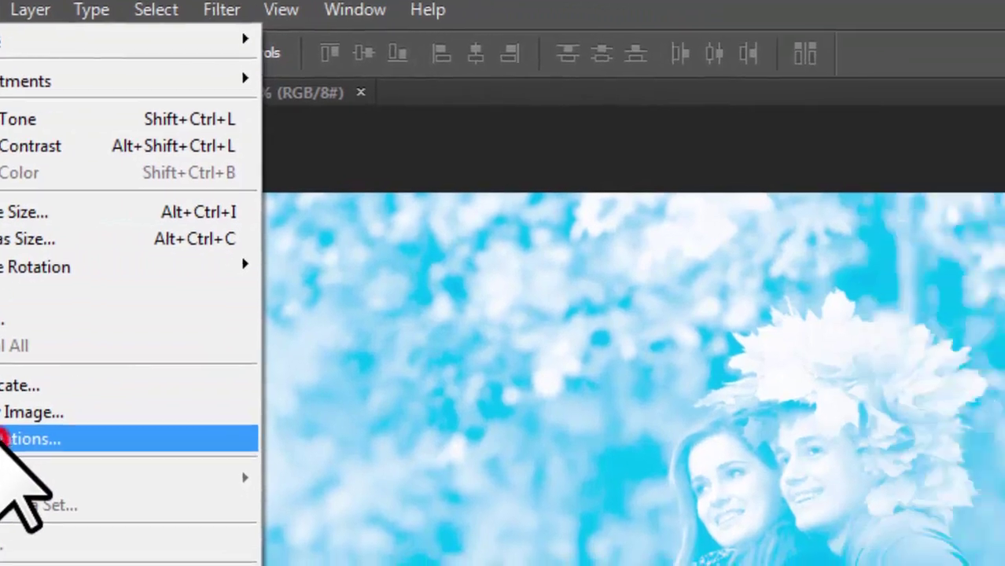
click(228, 450)
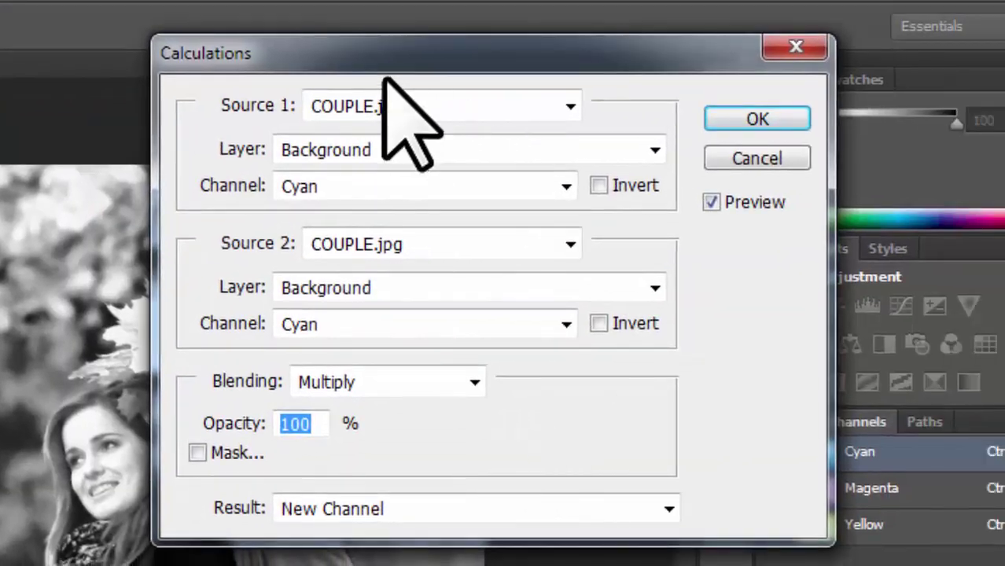
drag(385, 57, 306, 36)
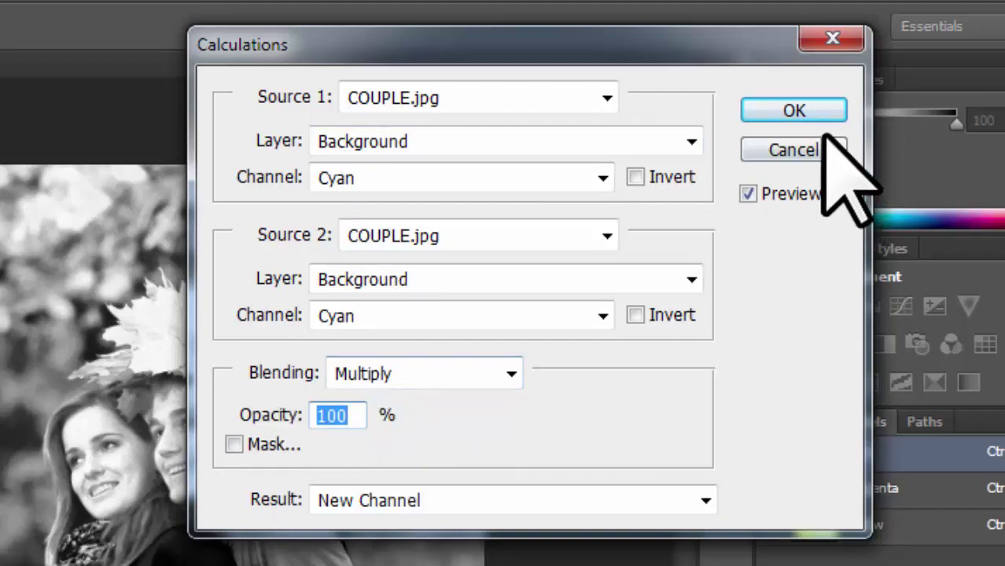
click(786, 108)
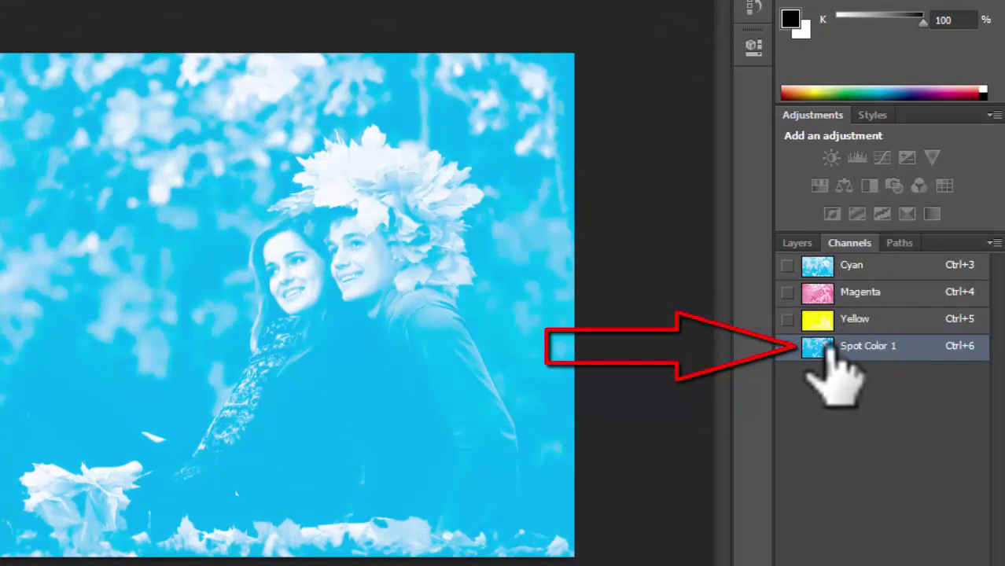
- Make the Cyan, Magenta and Yellow channels visible, then toggle Spot Color 1 off and on to compare
click(787, 266)
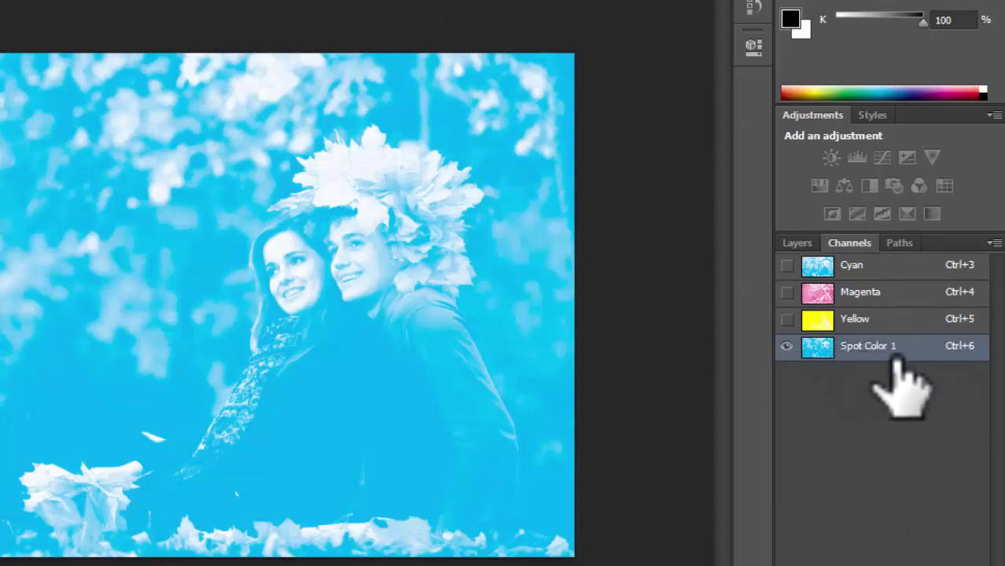
drag(787, 265, 787, 318)
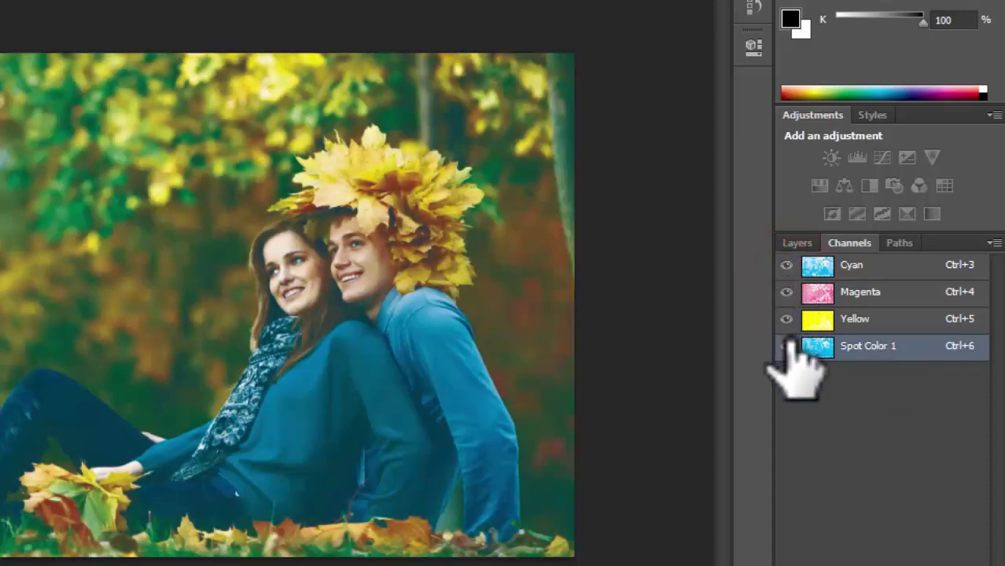
click(881, 265)
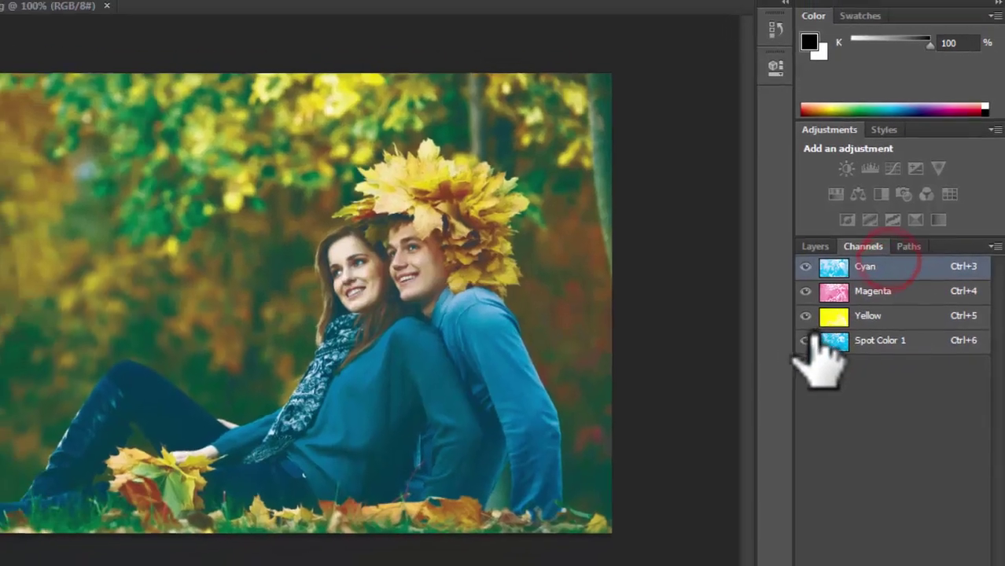
click(806, 340)
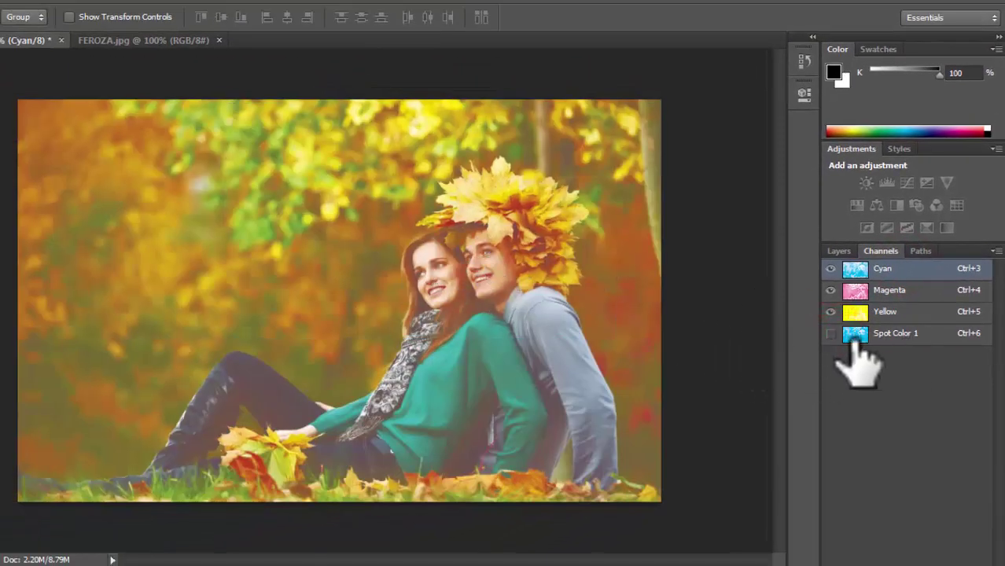
click(831, 333)
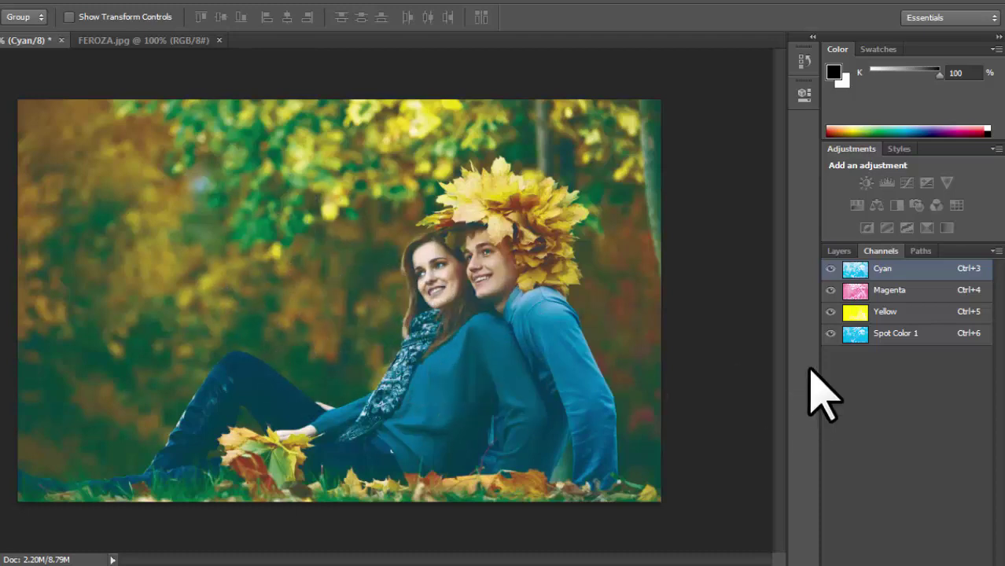
click(830, 334)
- Rename Spot Color 1 to Black and set its ink colour to 0% cyan, 100% black
double_click(852, 340)
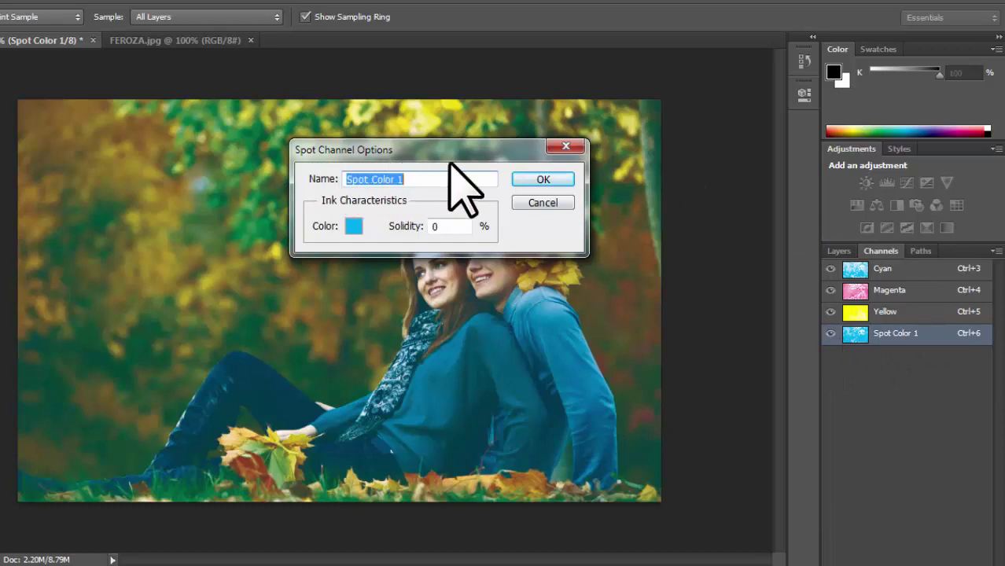
drag(456, 151, 605, 120)
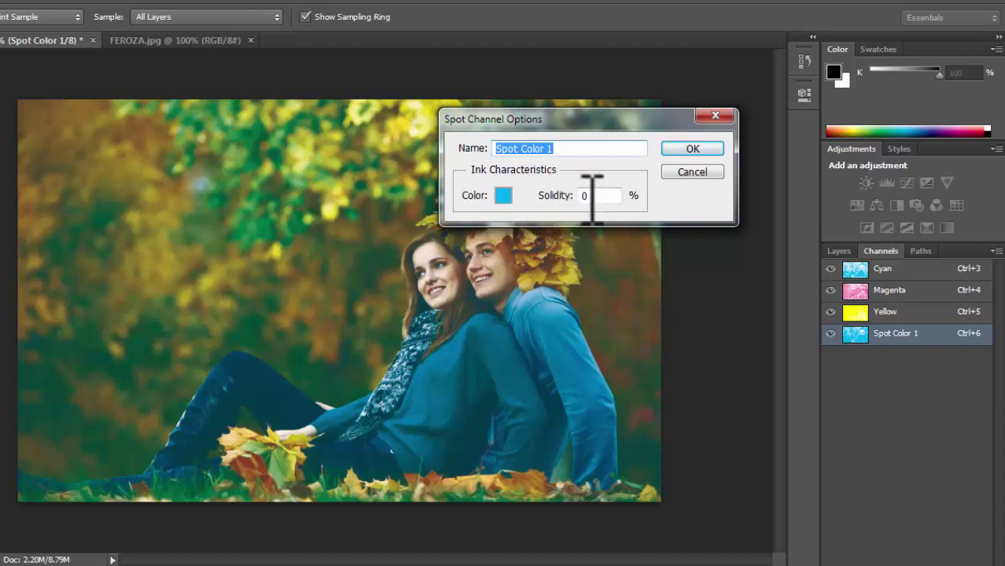
mouse_move(549, 200)
mouse_down()
mouse_move(541, 211)
mouse_move(556, 217)
mouse_up()
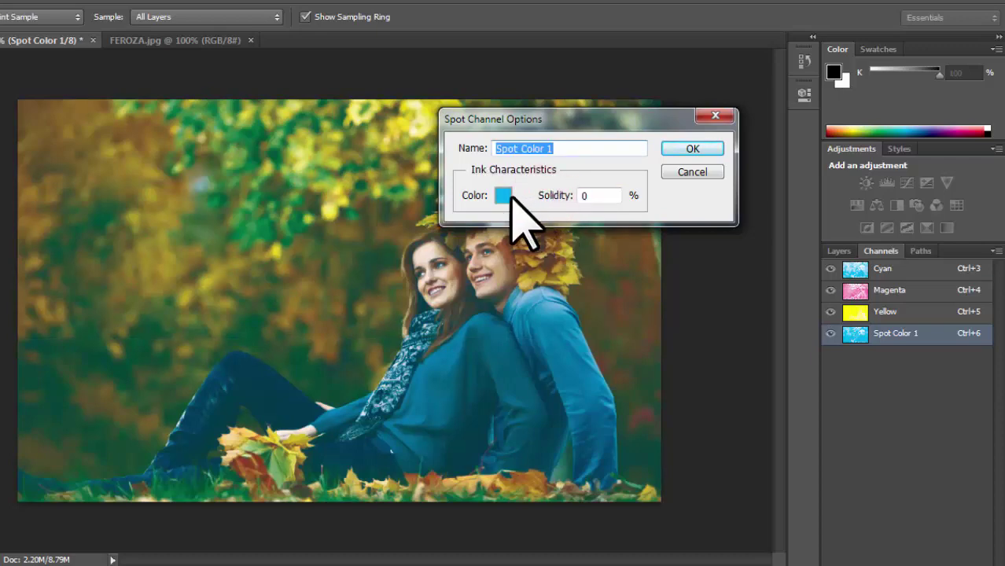
click(501, 197)
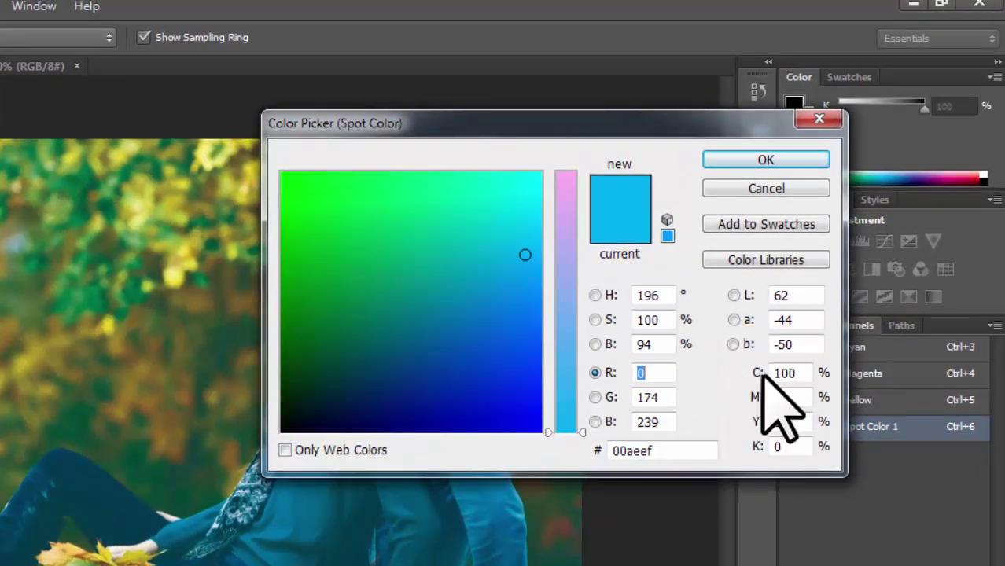
mouse_move(758, 373)
mouse_down()
mouse_move(710, 391)
mouse_move(634, 394)
mouse_up()
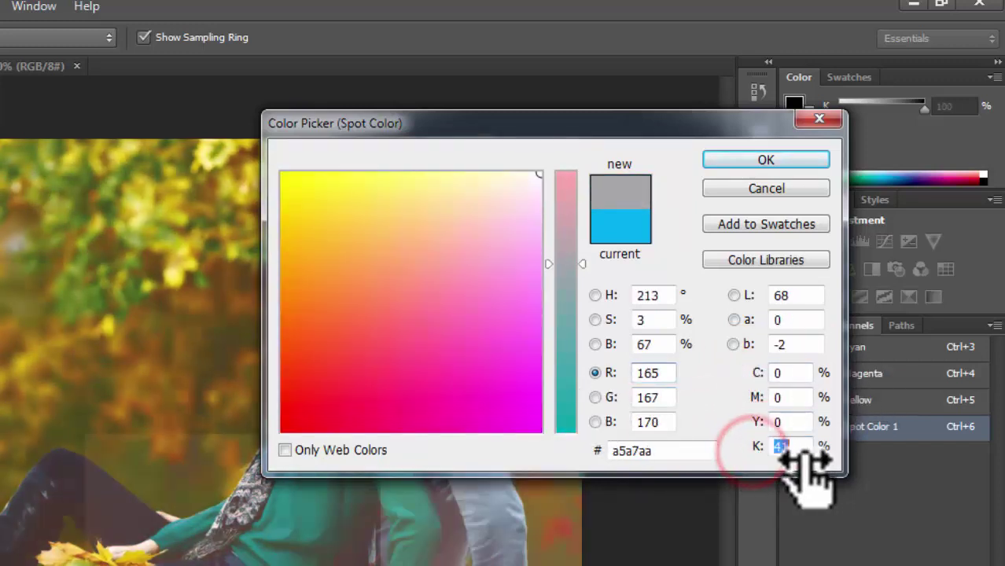
drag(753, 457, 915, 464)
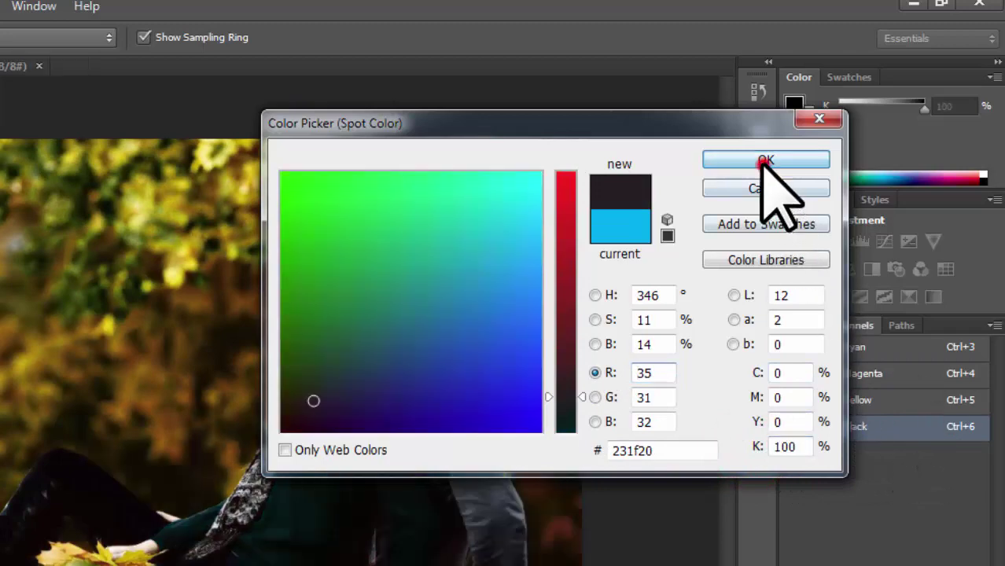
click(763, 161)
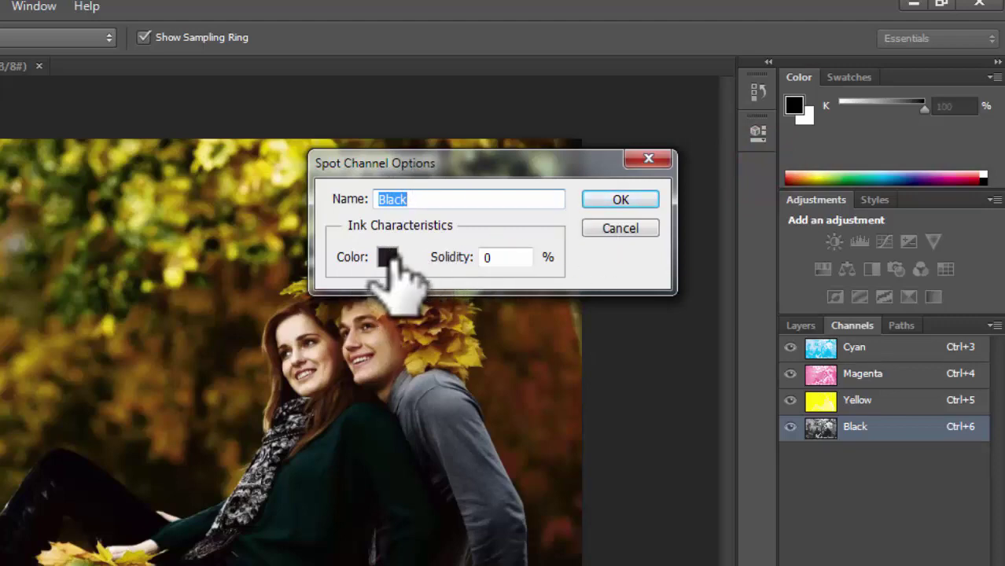
click(621, 200)
key(v)
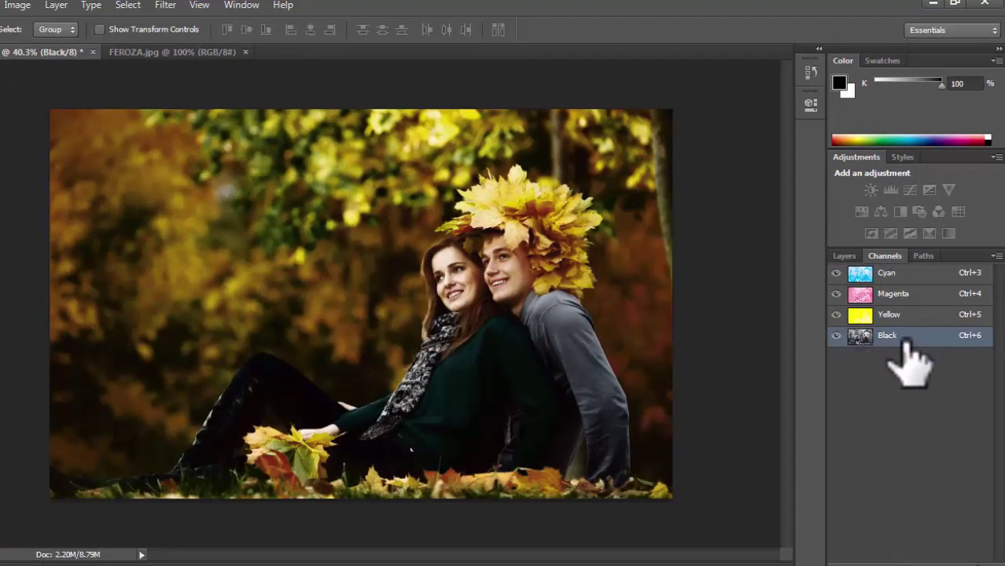
- Fill the Cyan channel with white using Ctrl+Delete, then check the Cyan and Magenta visibility
click(903, 275)
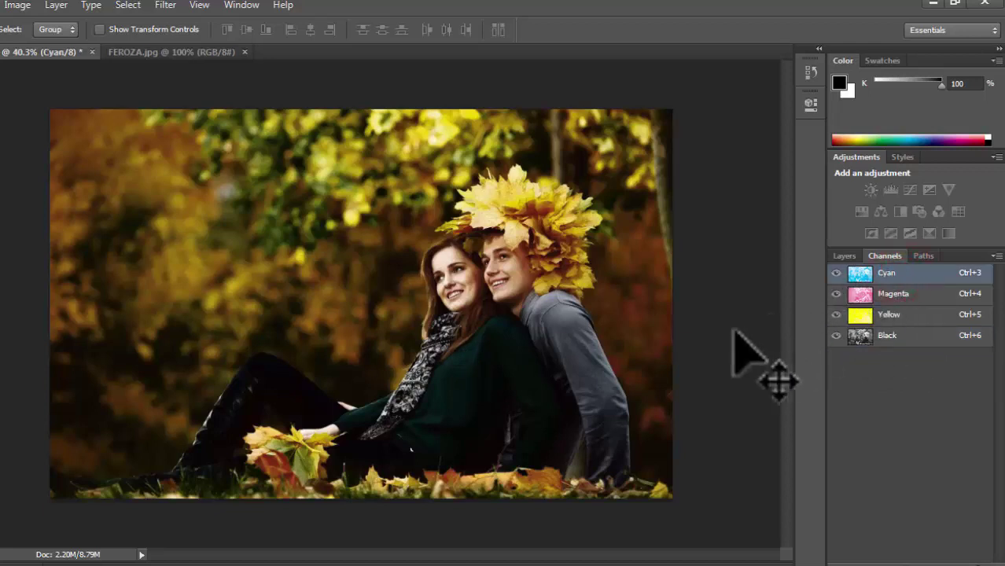
key(ctrl+Delete)
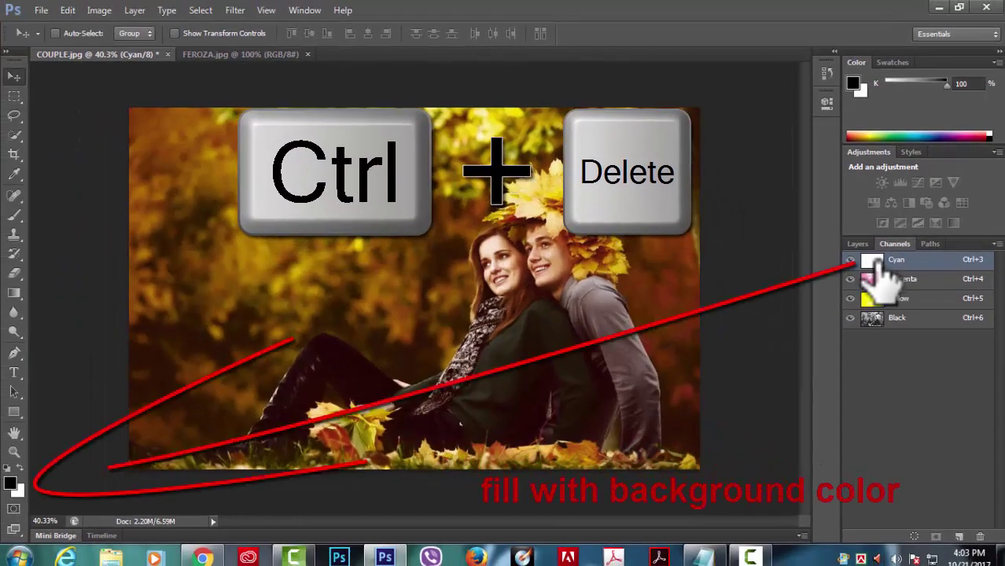
click(850, 259)
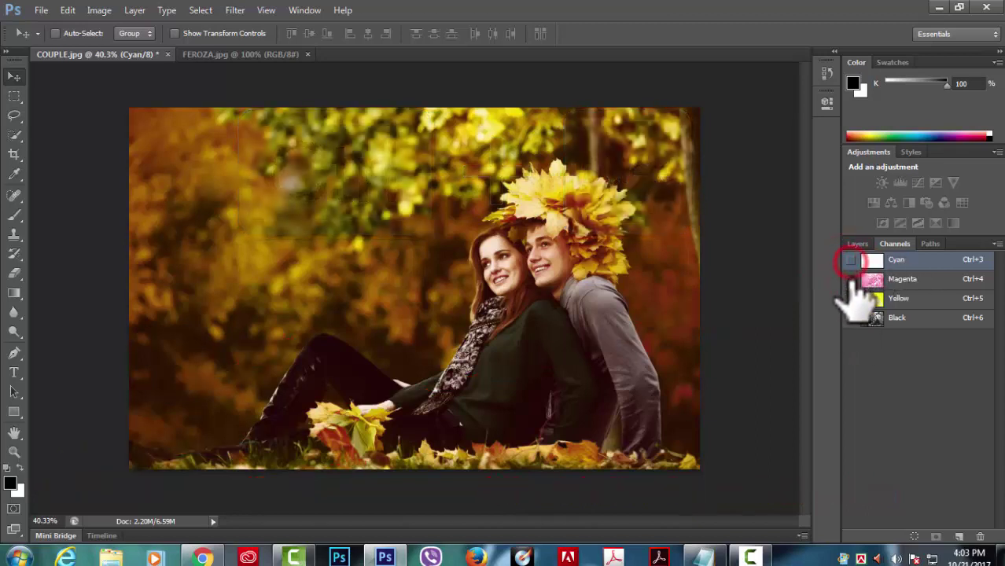
click(850, 279)
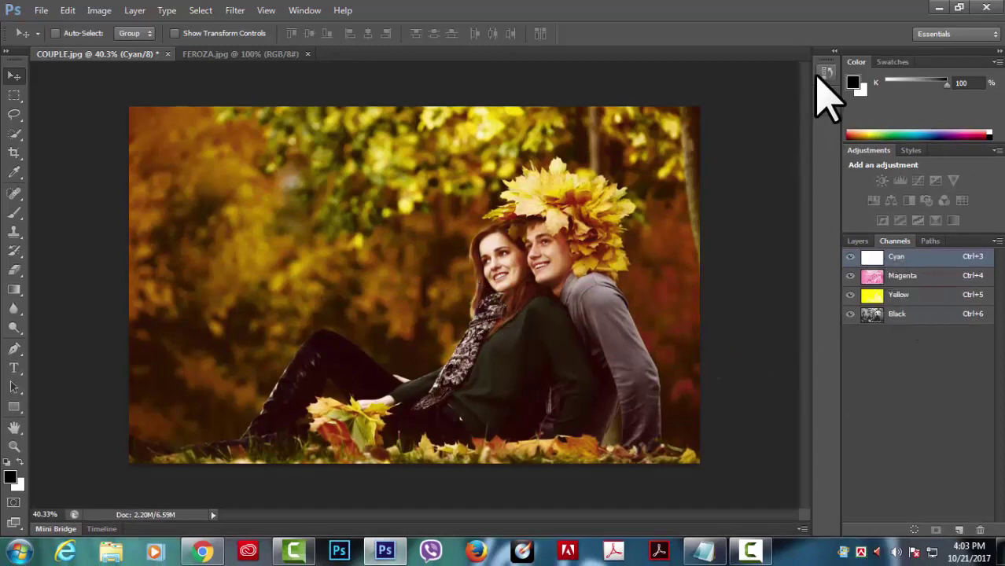
- Create Snapshot 1 of the four-channel couple photo in History, then open the Image menu
click(825, 72)
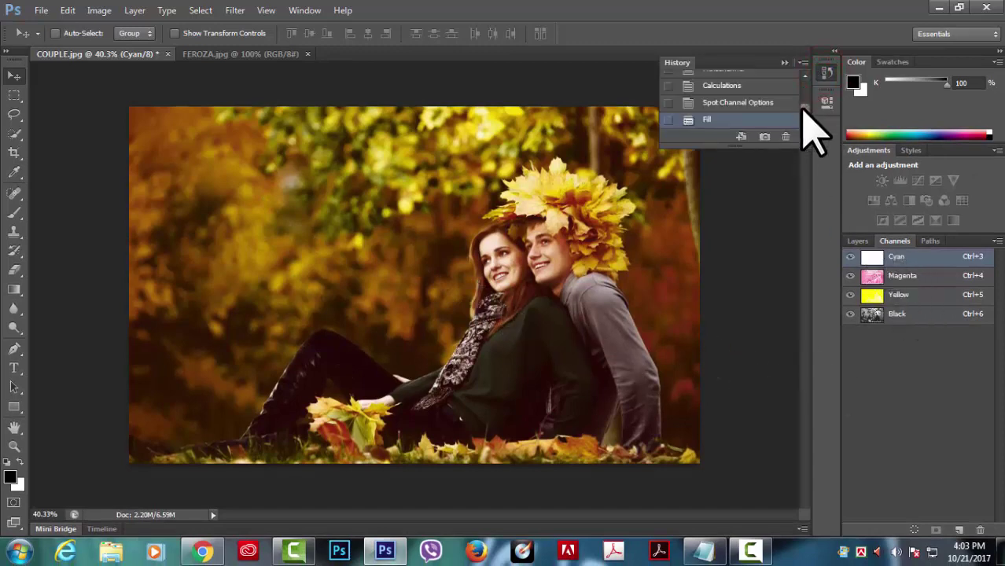
drag(802, 102, 804, 75)
click(764, 138)
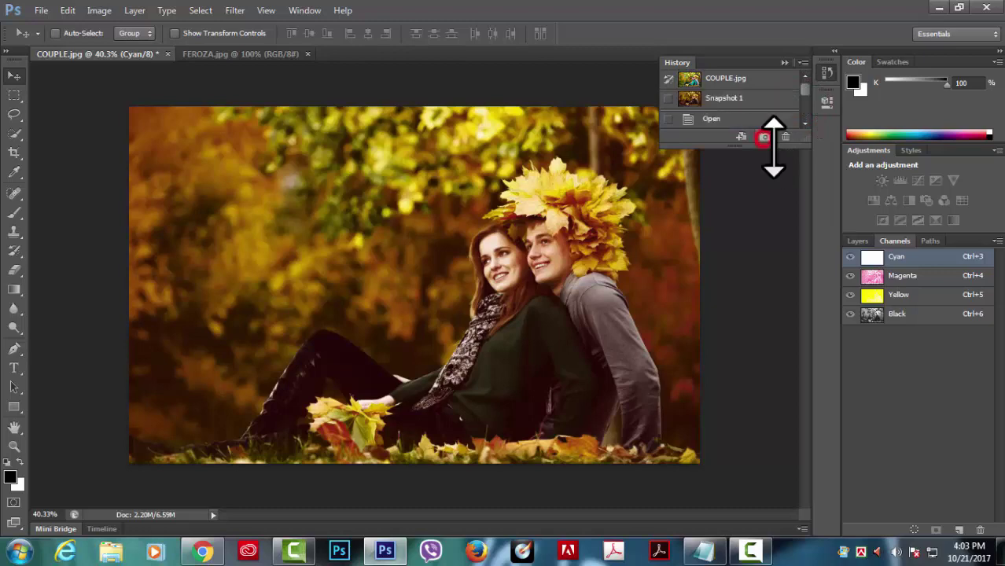
click(733, 78)
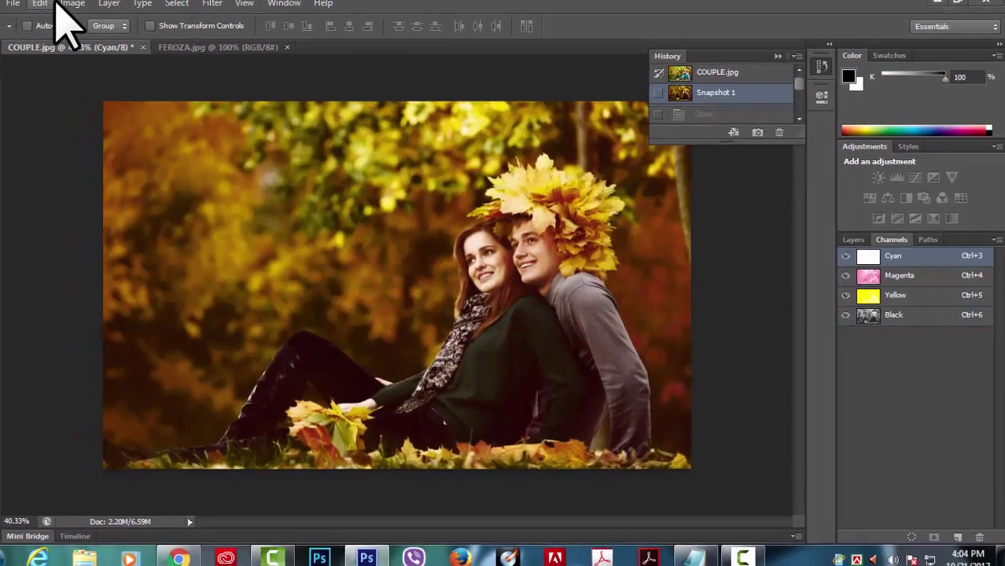
click(88, 9)
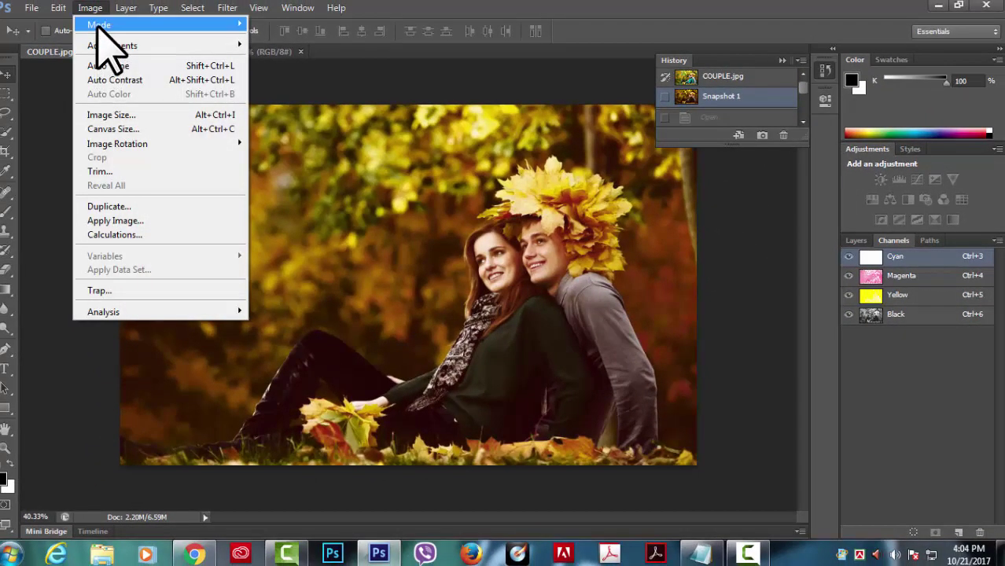
mouse_move(158, 24)
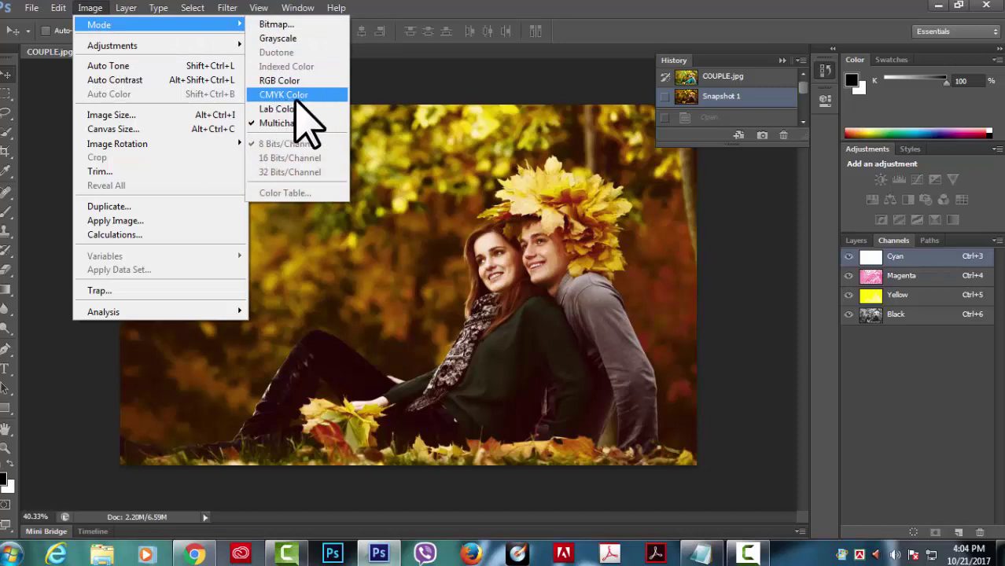
- Convert the couple photo to CMYK Color, accepting the conversion warning
click(296, 95)
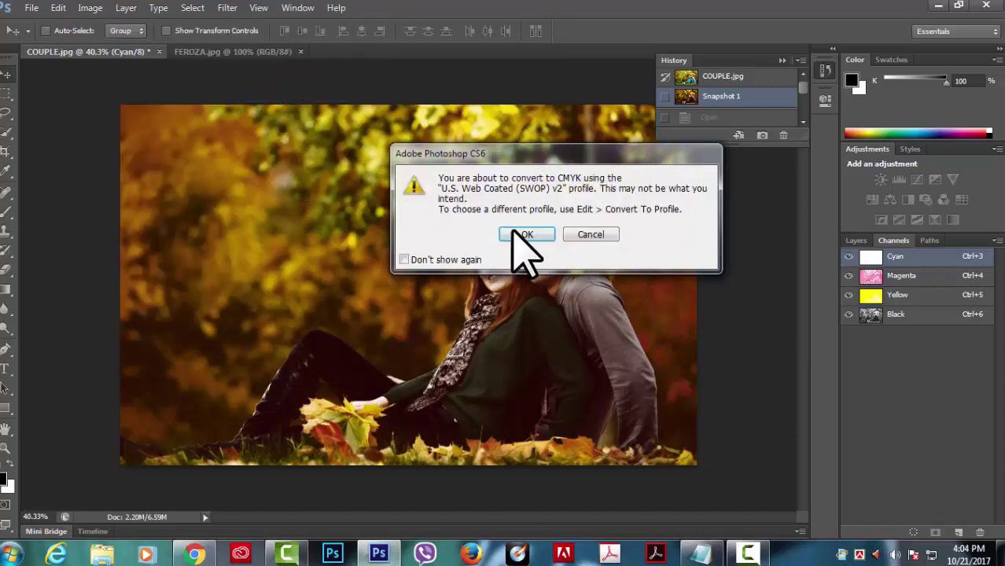
click(522, 234)
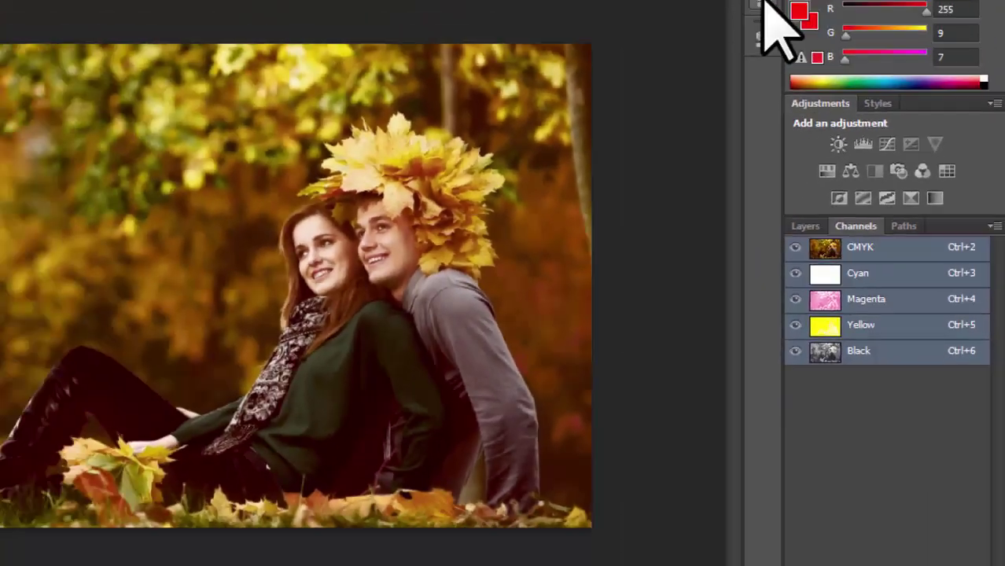
click(825, 73)
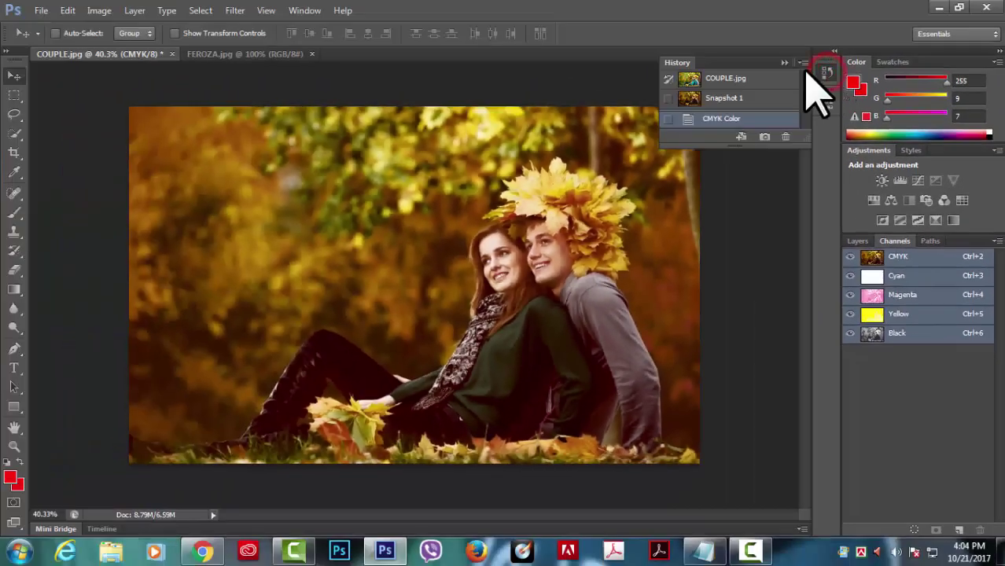
- Compare Snapshot 1 and the original COUPLE.jpg states, ending on the original RGB version
click(761, 78)
click(761, 96)
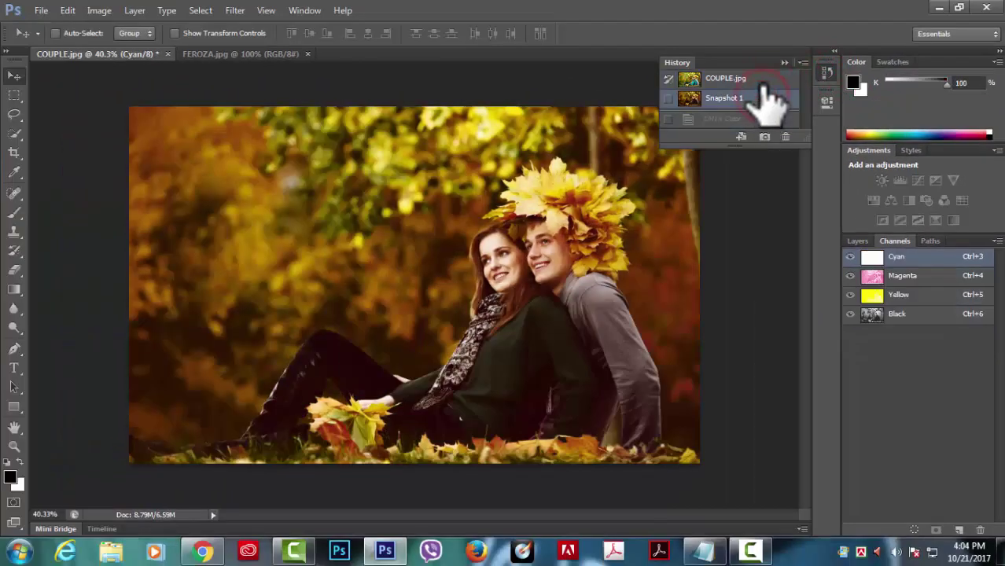
click(761, 78)
click(896, 264)
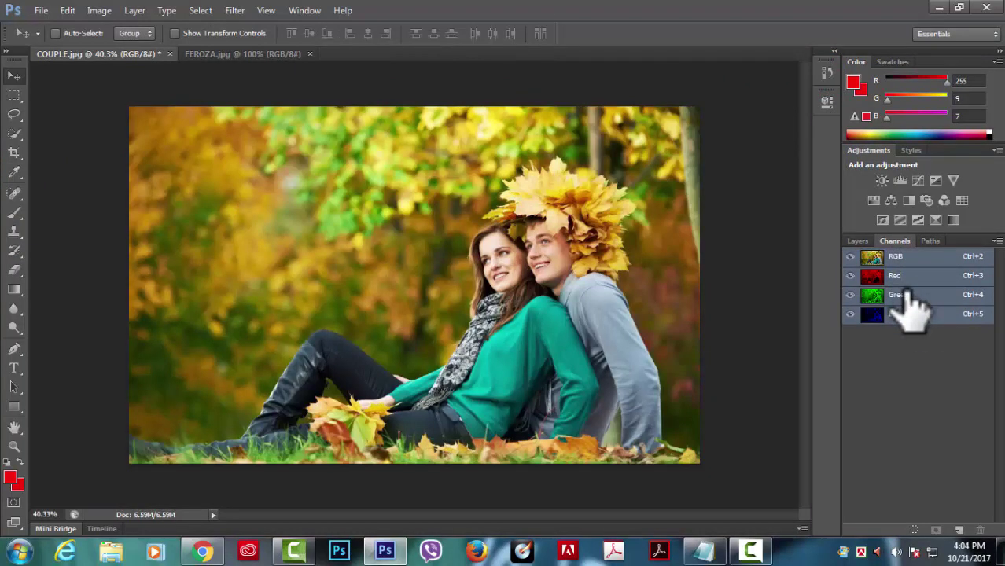
click(706, 552)
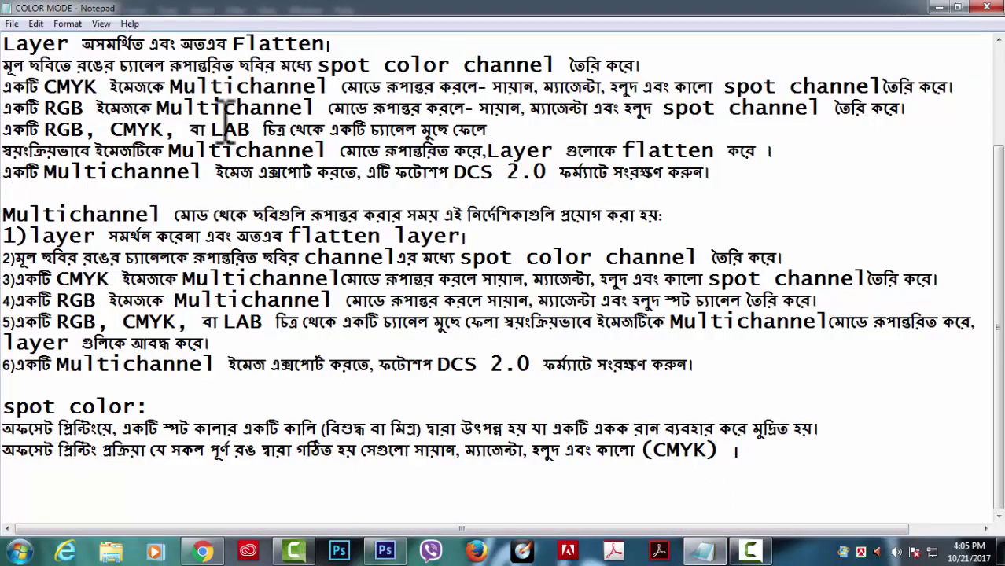
- Scroll the COLOR MODE notes up to the 8) Multichannel mode section
scroll(987, 260, up, 2)
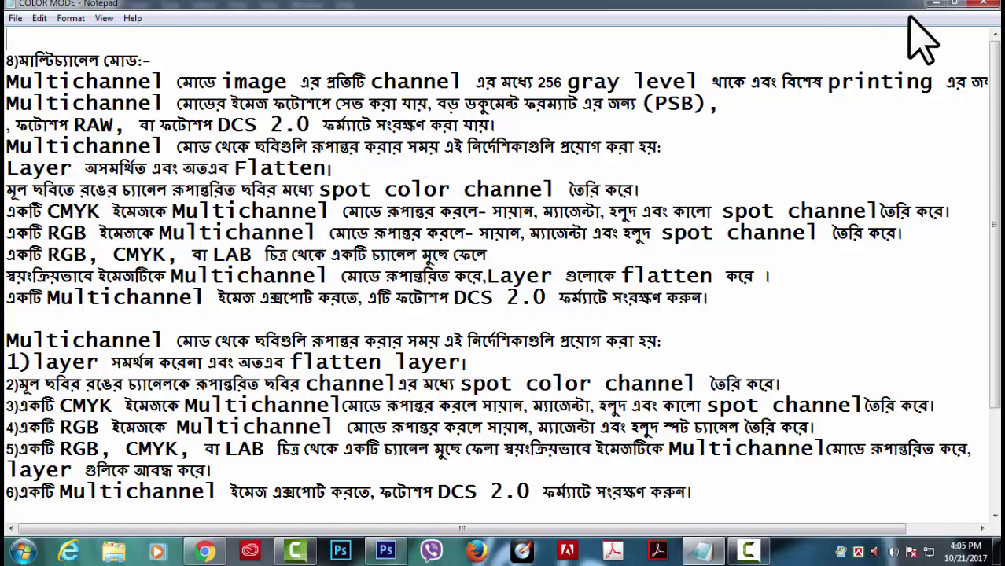
- Return to the couple photo and duplicate its Background layer
click(388, 550)
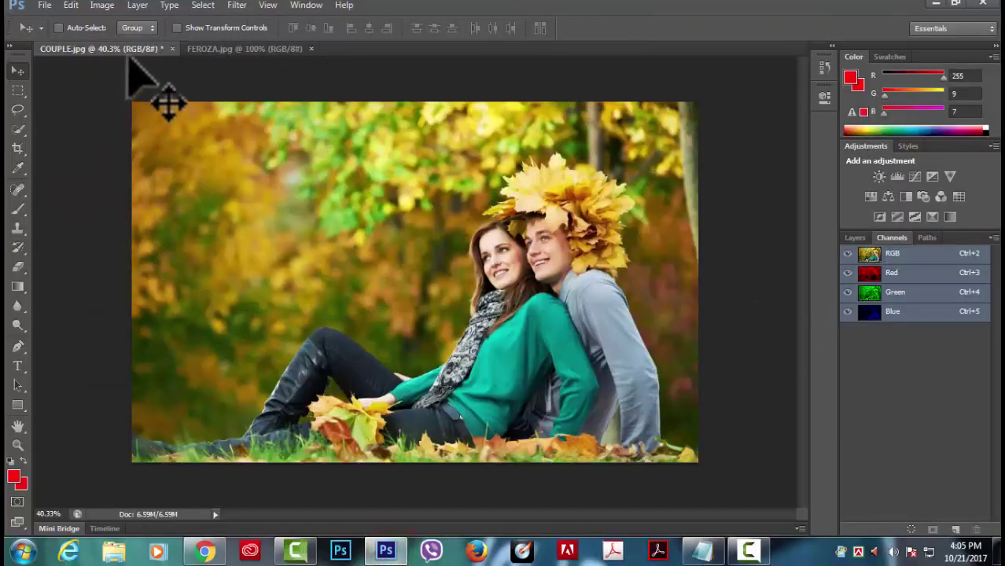
click(855, 237)
drag(955, 318, 957, 528)
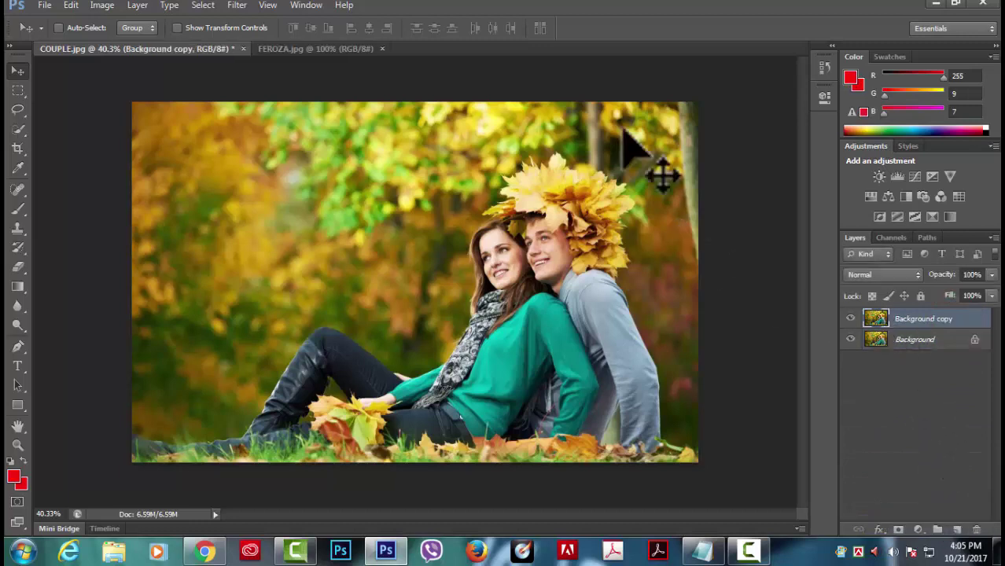
- Convert the image to Multichannel mode, agreeing to flatten the layers
click(100, 7)
mouse_move(111, 21)
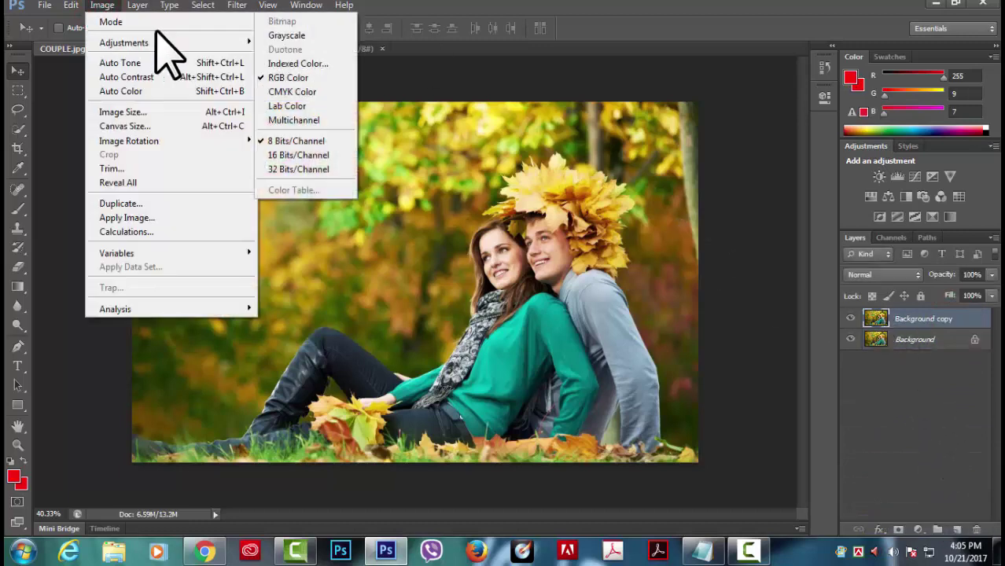
click(287, 121)
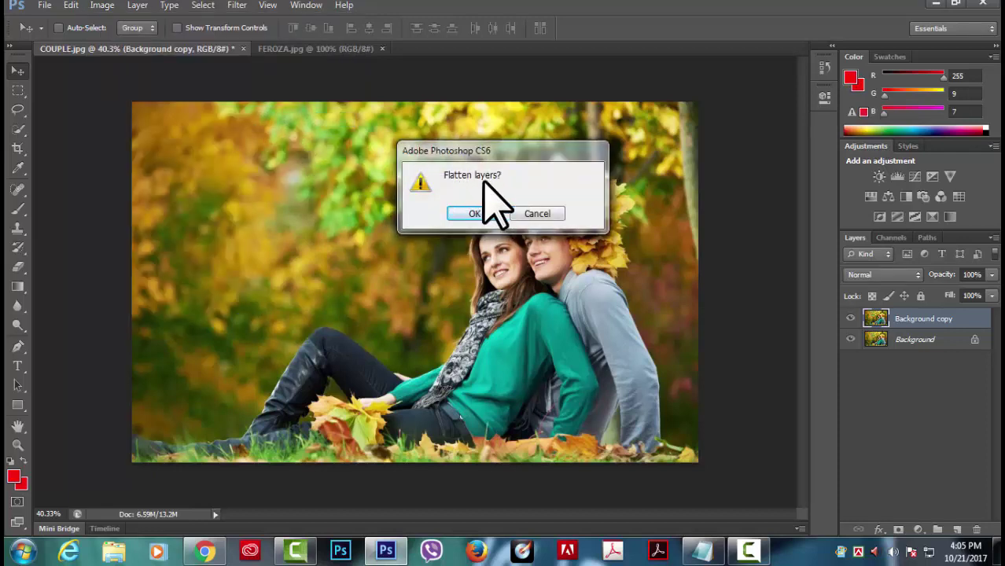
drag(472, 153, 598, 78)
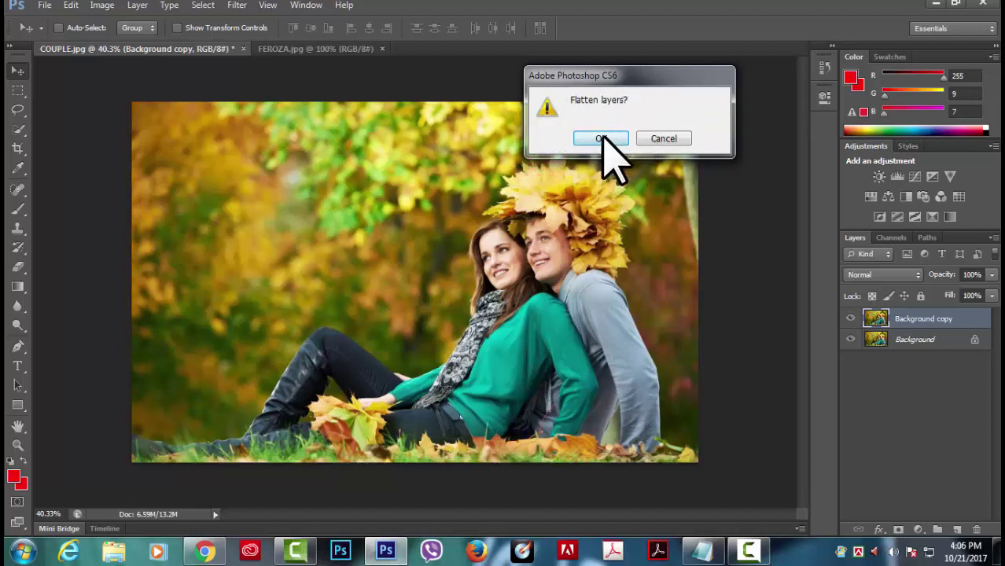
click(602, 140)
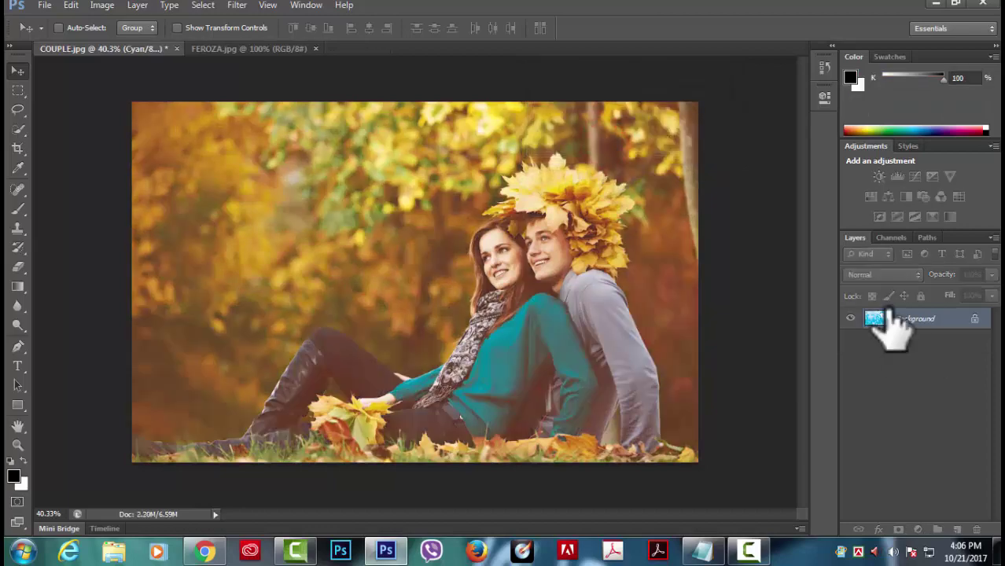
- Review the CMYK and RGB colour mode notes in Notepad, then minimize Notepad
click(703, 550)
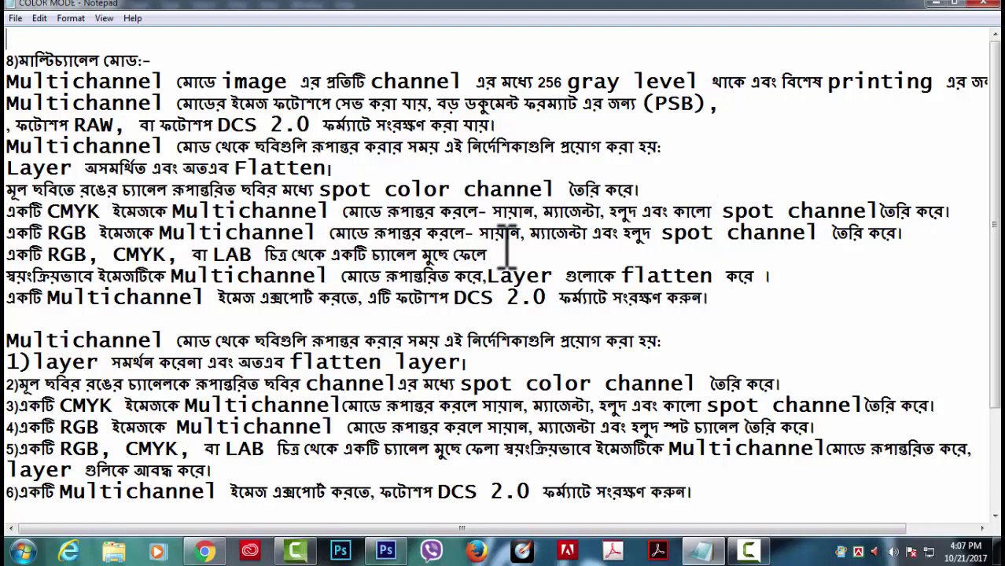
double_click(691, 210)
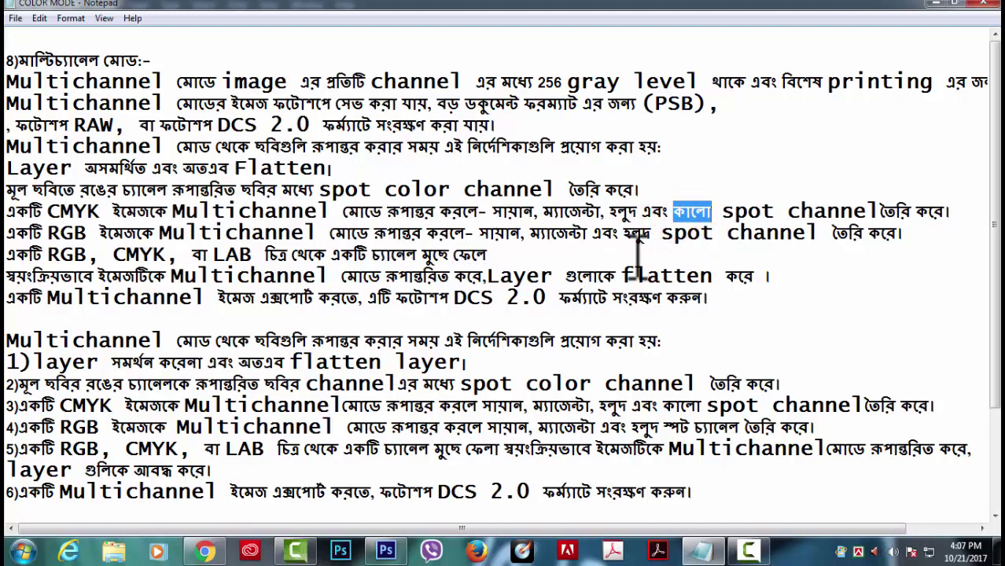
mouse_move(479, 233)
mouse_down()
mouse_move(646, 236)
mouse_move(511, 213)
mouse_up()
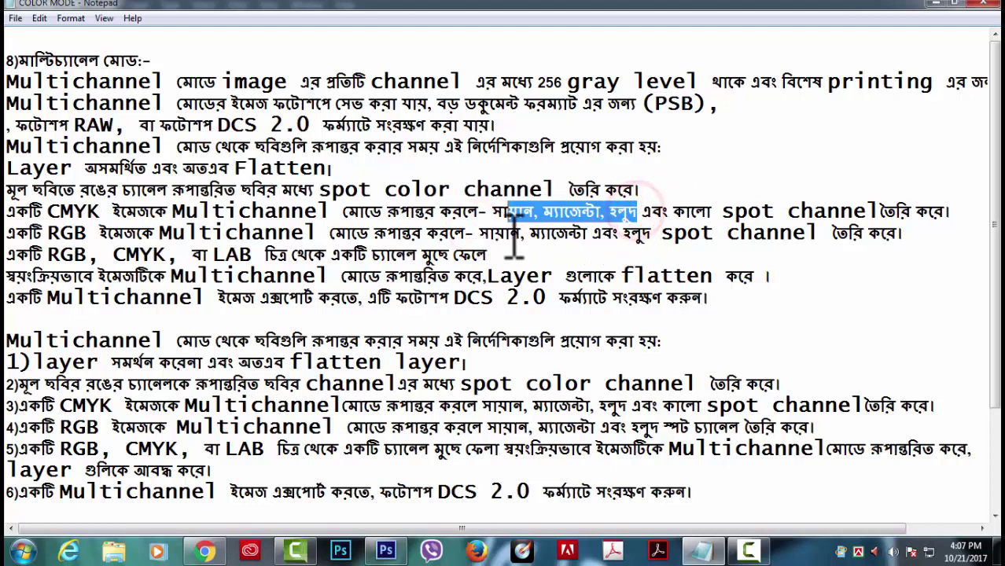
click(575, 254)
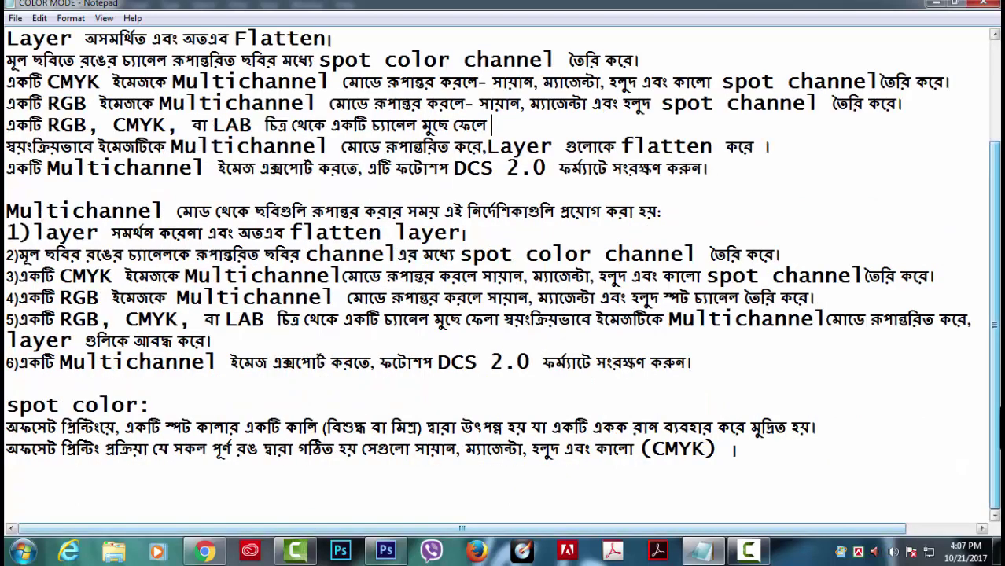
scroll(126, 468, down, 2)
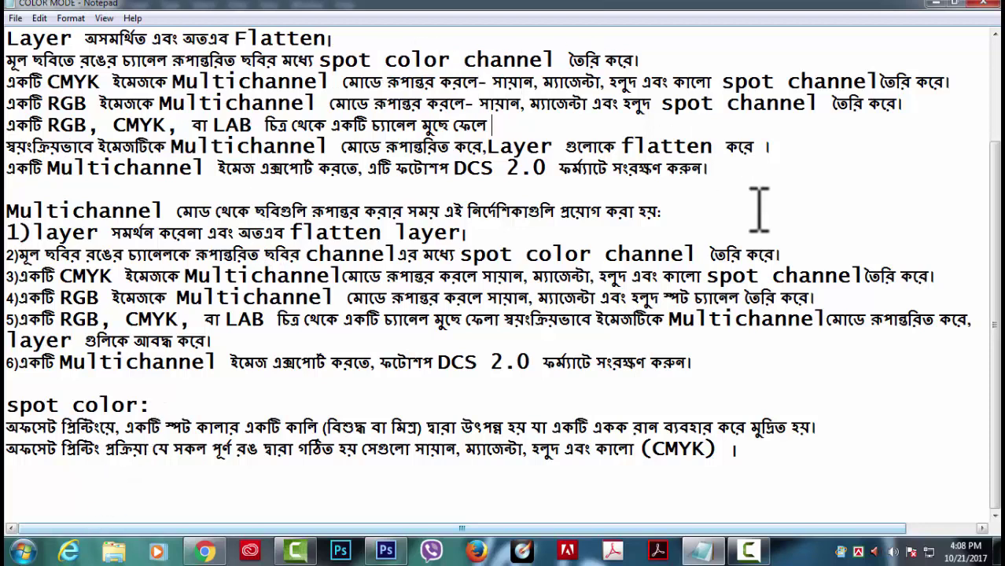
click(934, 3)
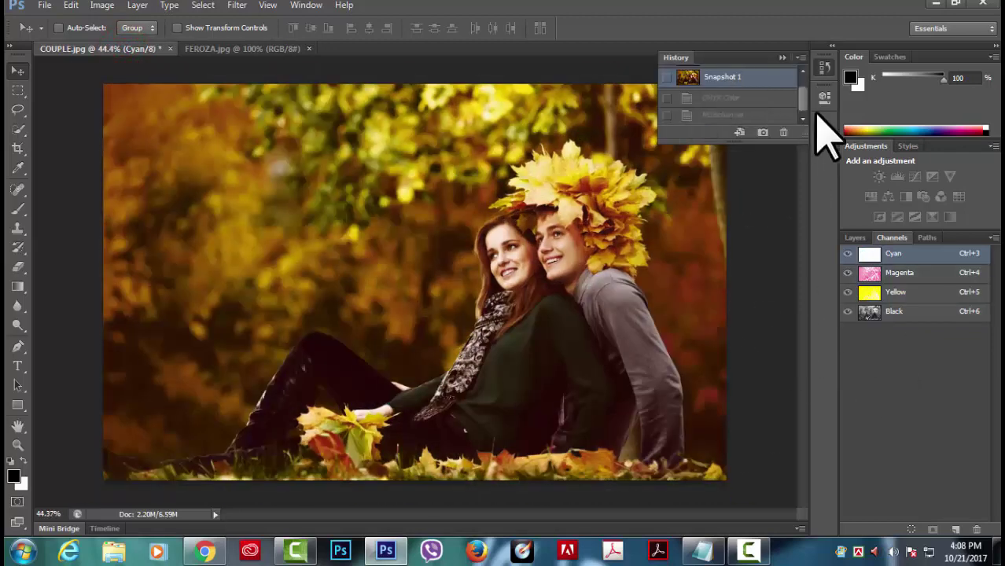
- Revert COUPLE.jpg to Snapshot 1 in the History panel
drag(802, 104, 800, 85)
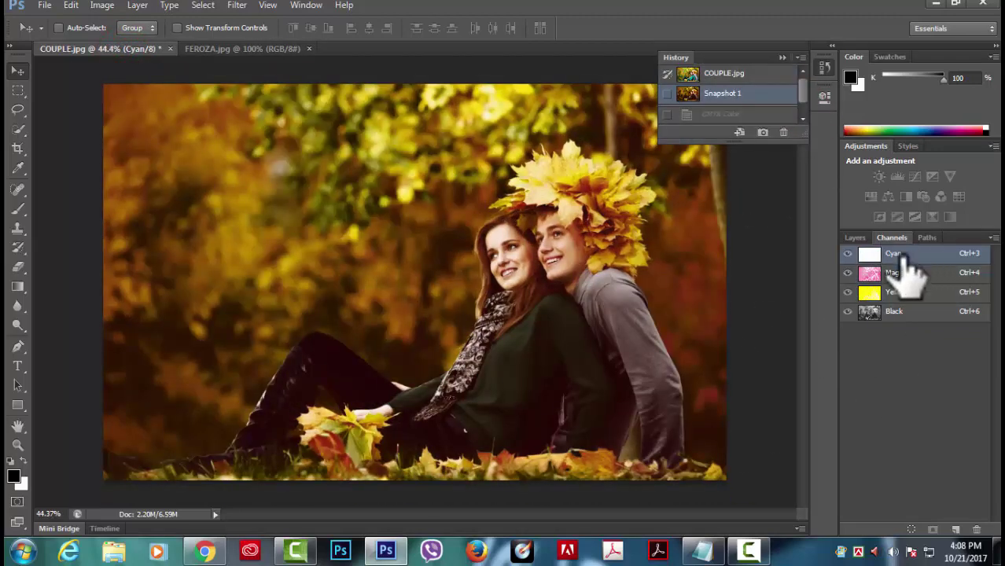
click(740, 71)
click(757, 95)
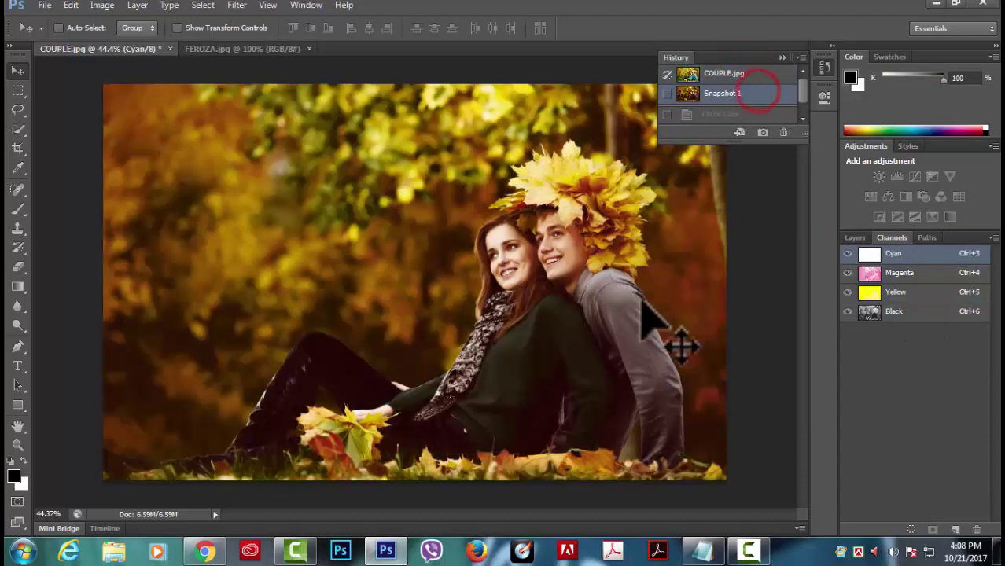
click(782, 58)
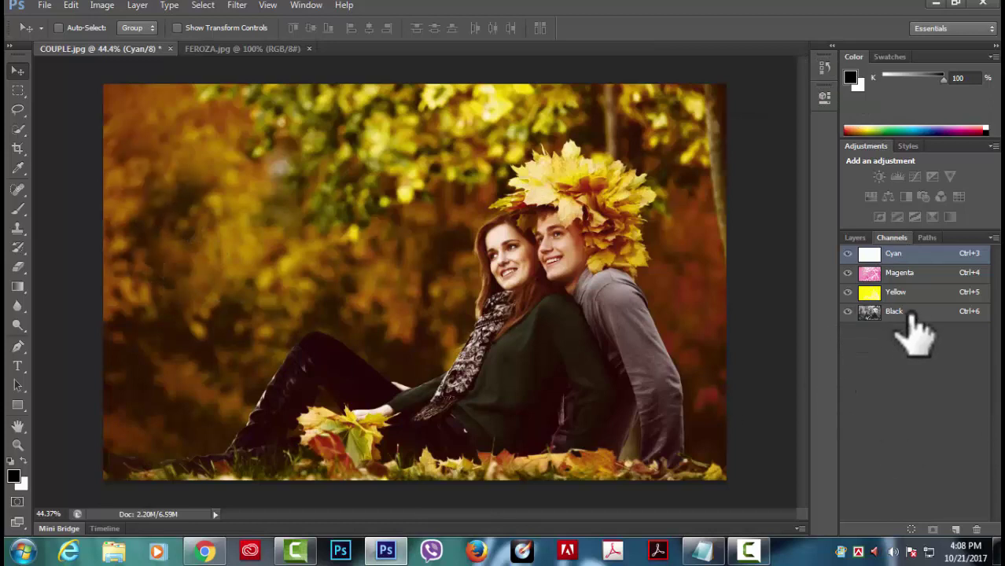
- Convert the couple photo to CMYK Color
click(110, 5)
mouse_move(118, 21)
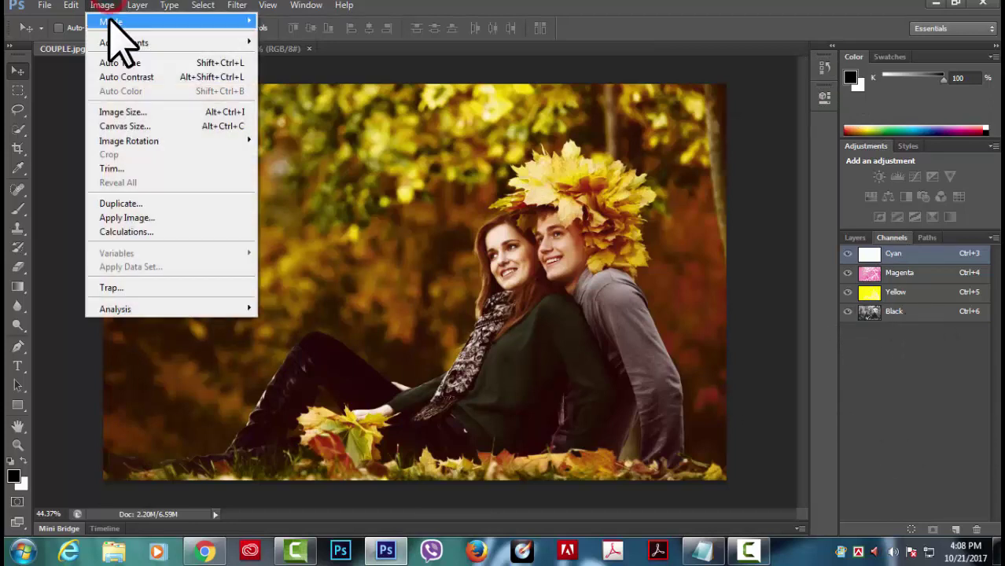
click(281, 89)
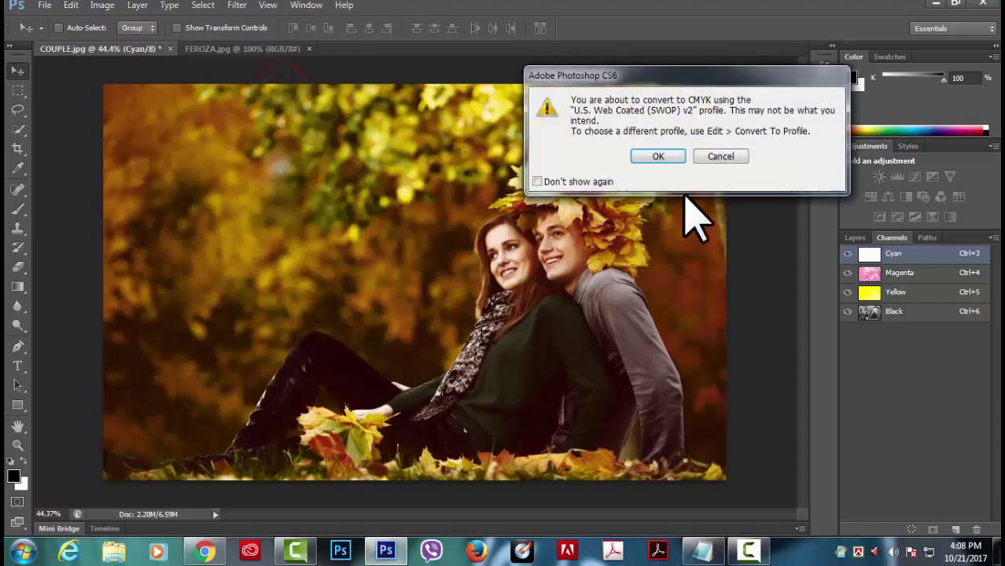
click(663, 155)
click(45, 5)
click(595, 32)
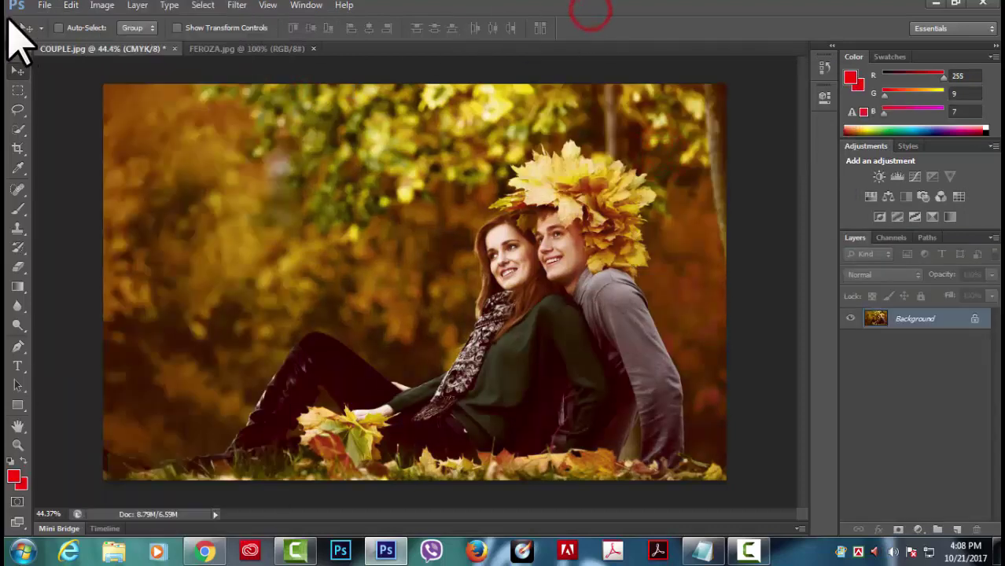
click(45, 5)
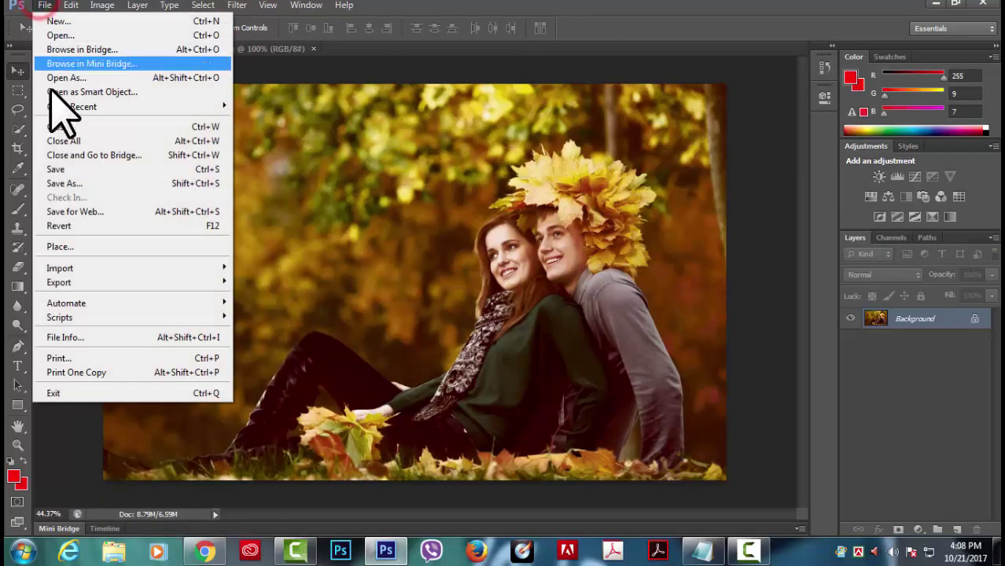
- Save As COUPLE.eps in Photoshop DCS 2.0 (*.EPS) format, accepting the DCS 2.0 options
click(67, 184)
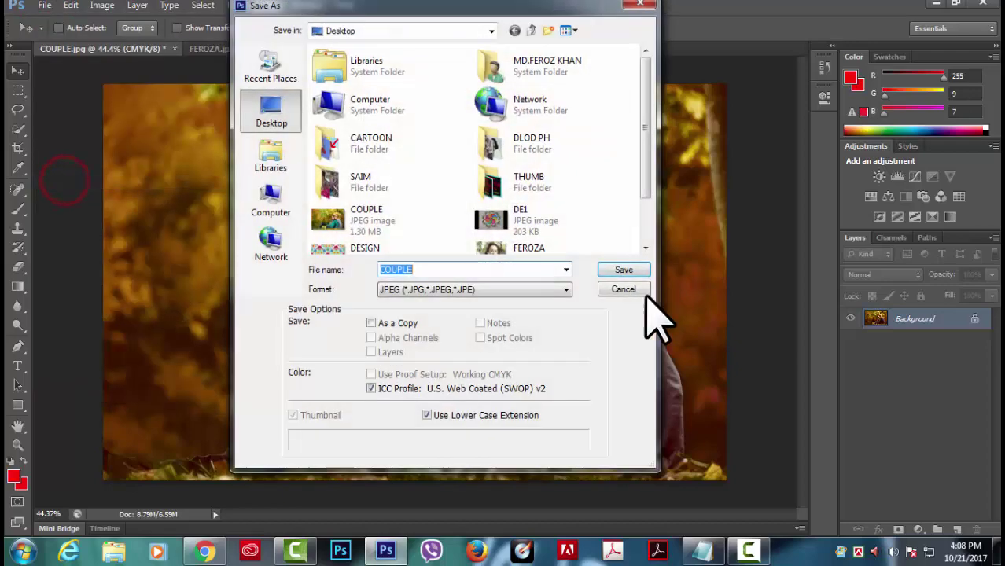
click(566, 289)
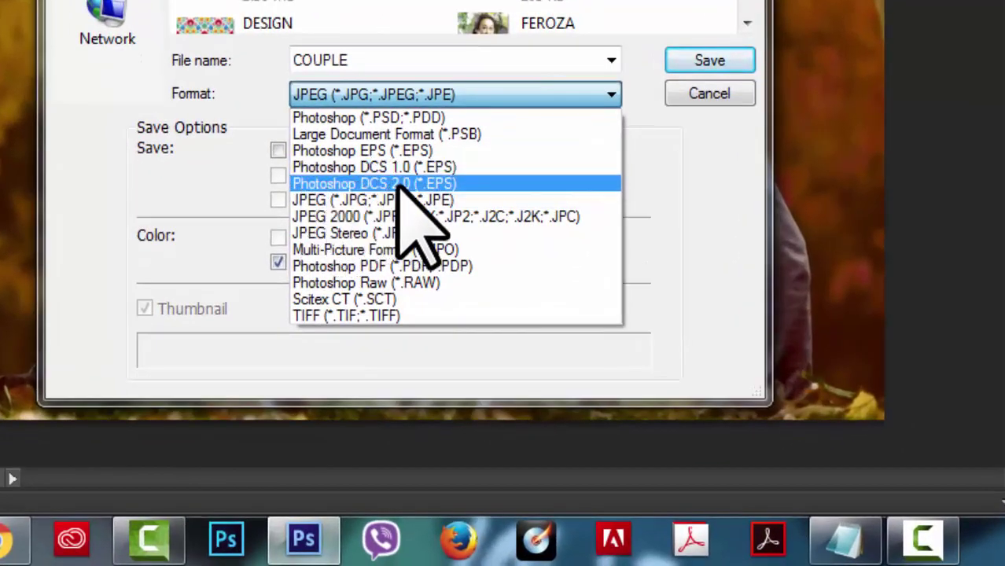
click(425, 184)
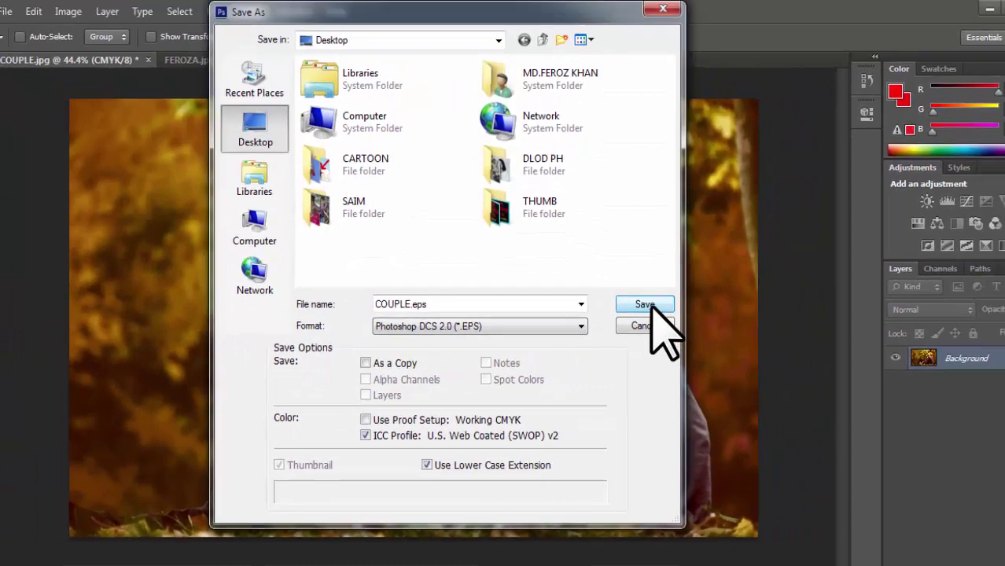
click(691, 220)
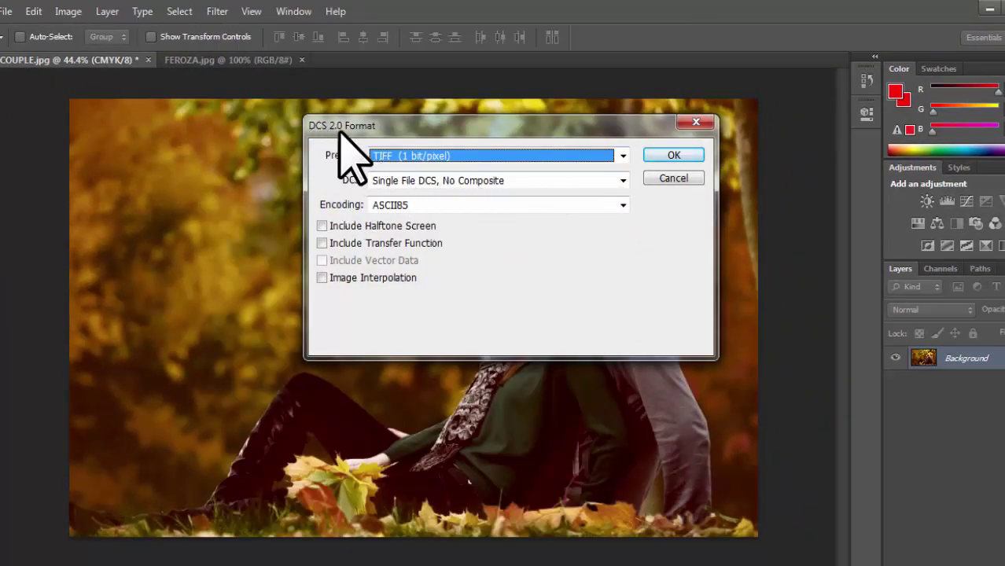
click(659, 156)
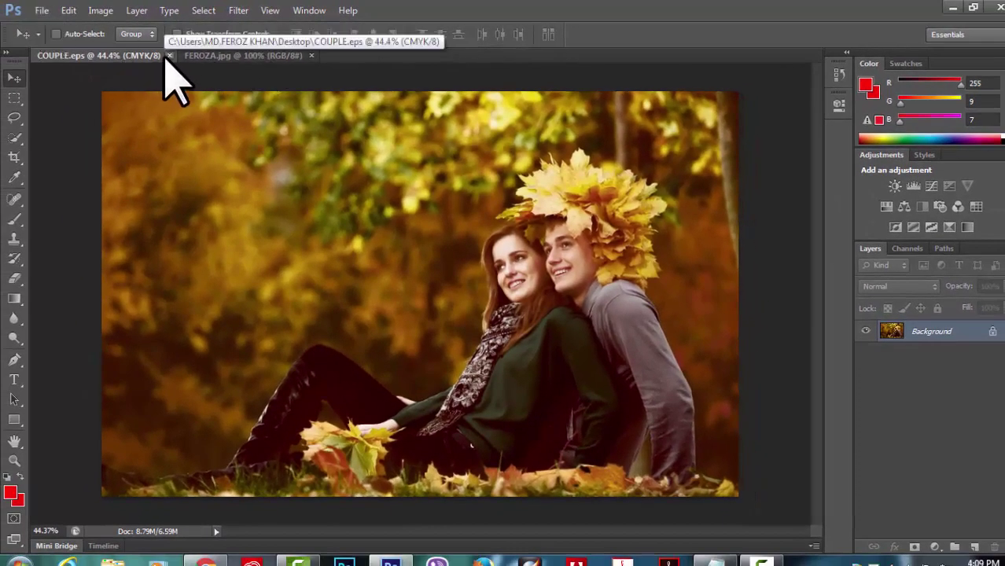
- Close COUPLE.eps, reopen it from the Desktop, and switch to the FEROZA.jpg tab
click(167, 56)
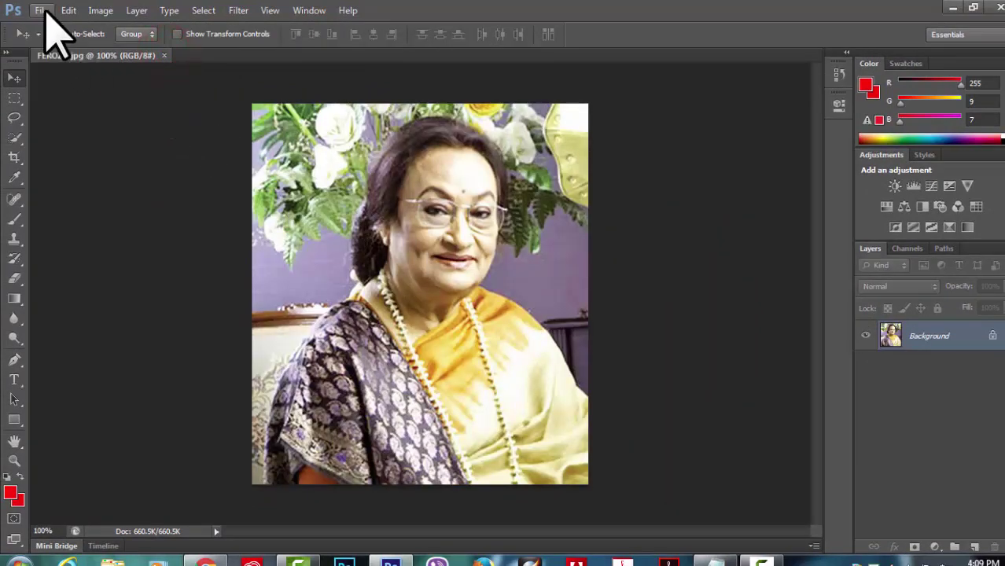
click(42, 10)
click(61, 39)
mouse_move(648, 157)
mouse_down()
mouse_move(657, 325)
mouse_move(645, 382)
mouse_move(640, 341)
mouse_move(646, 398)
mouse_move(649, 287)
mouse_up()
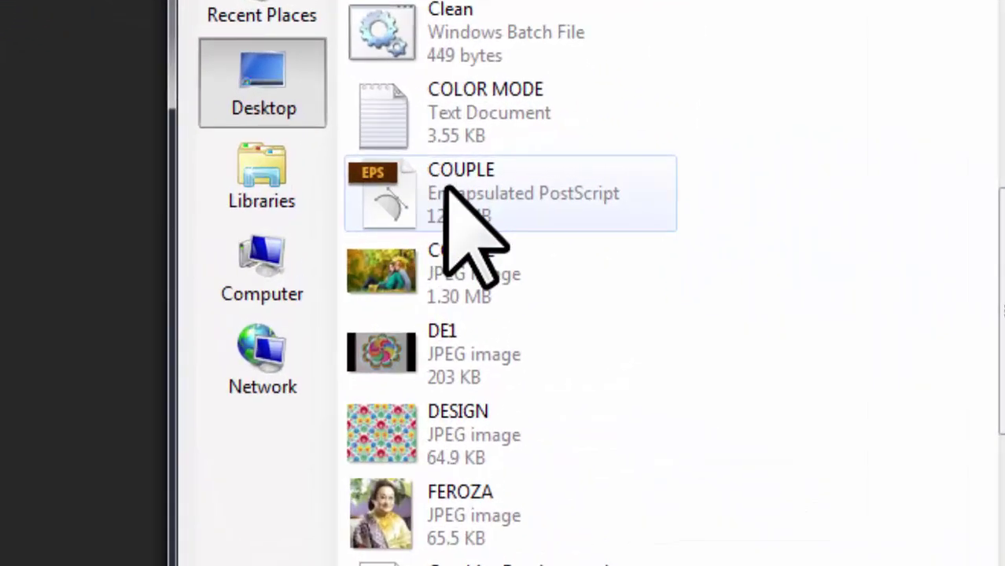
click(364, 170)
click(425, 175)
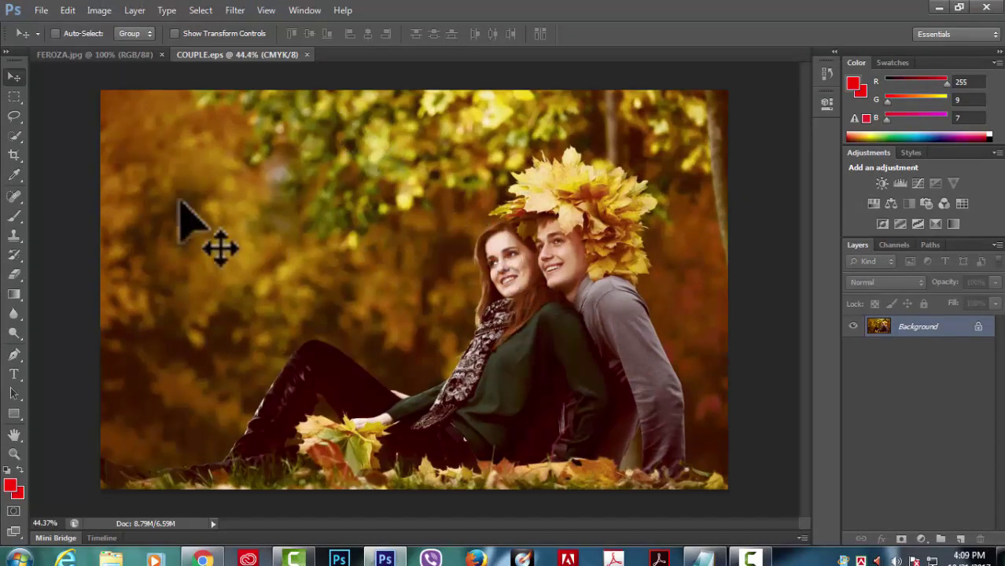
click(82, 55)
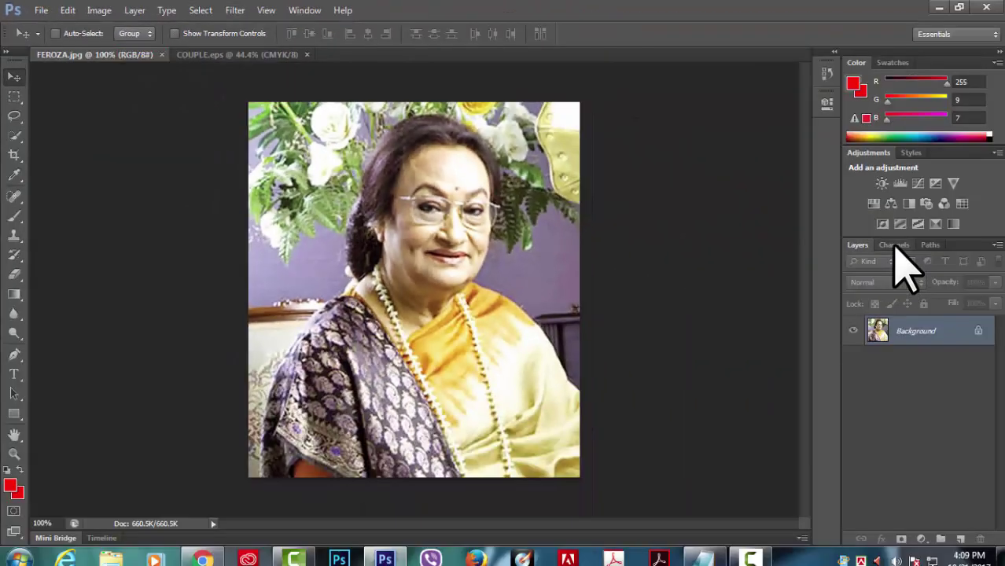
- Show the Channels panel and convert FEROZA.jpg to CMYK Color, accepting the profile warning
click(895, 246)
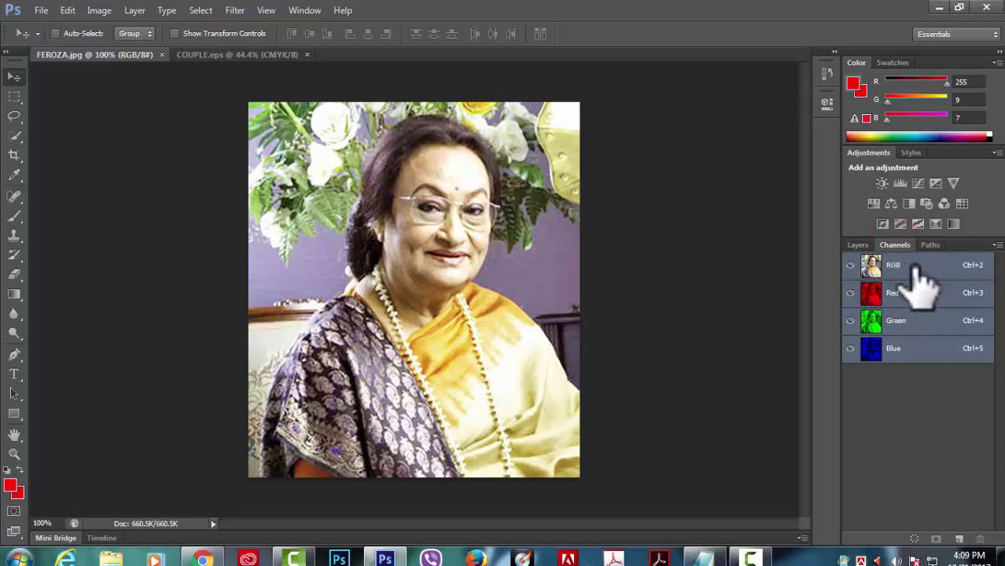
click(850, 265)
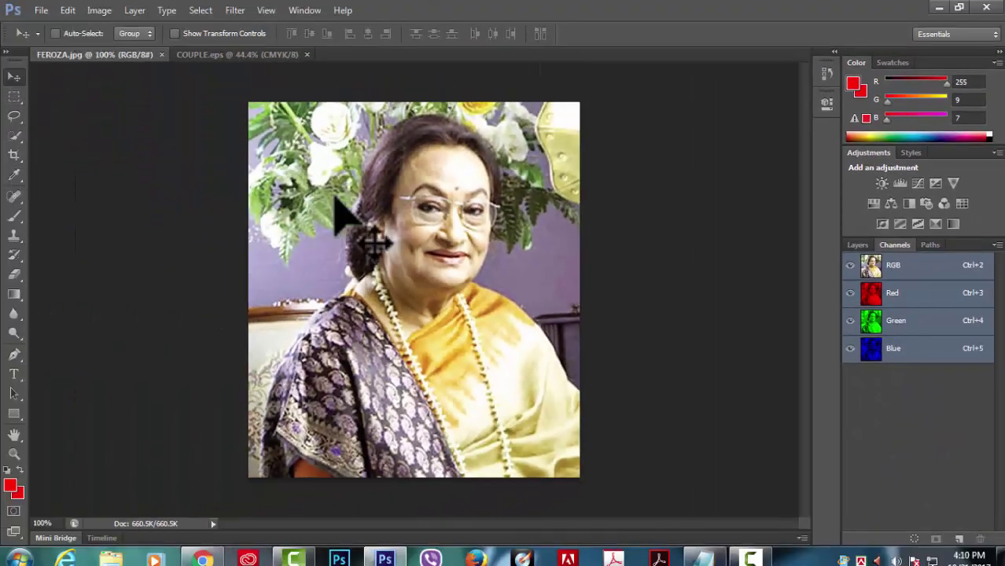
click(97, 10)
mouse_move(108, 28)
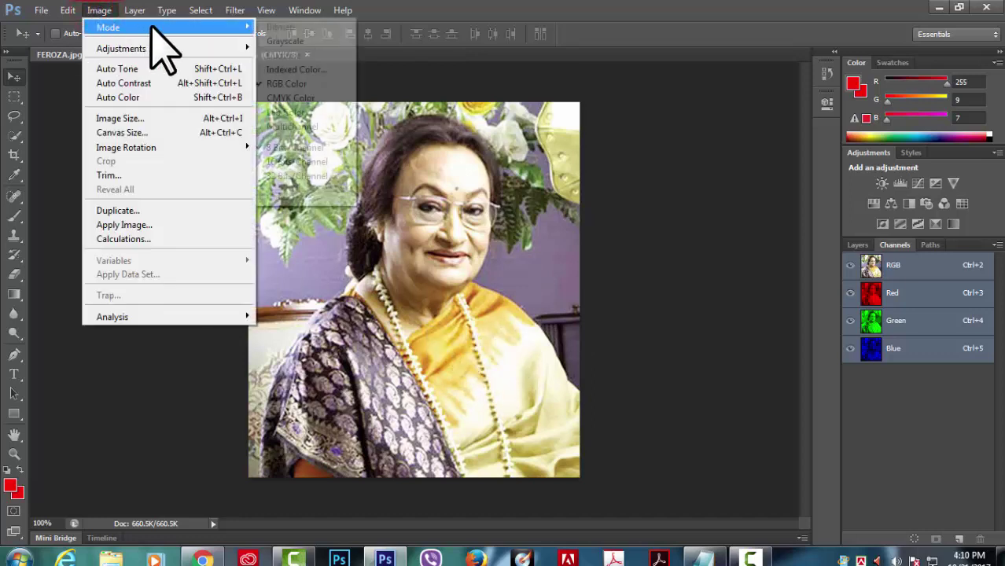
click(297, 97)
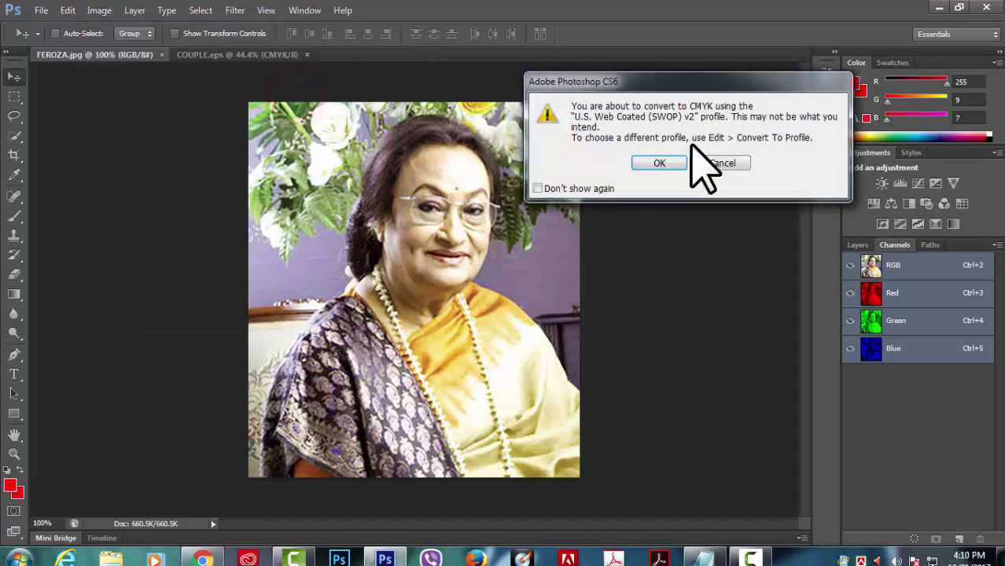
click(662, 164)
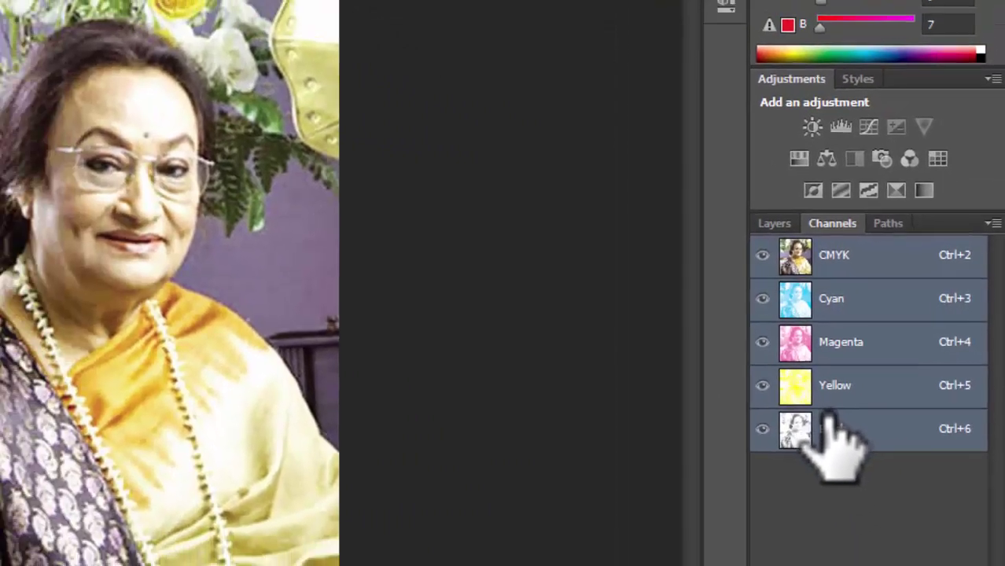
click(83, 5)
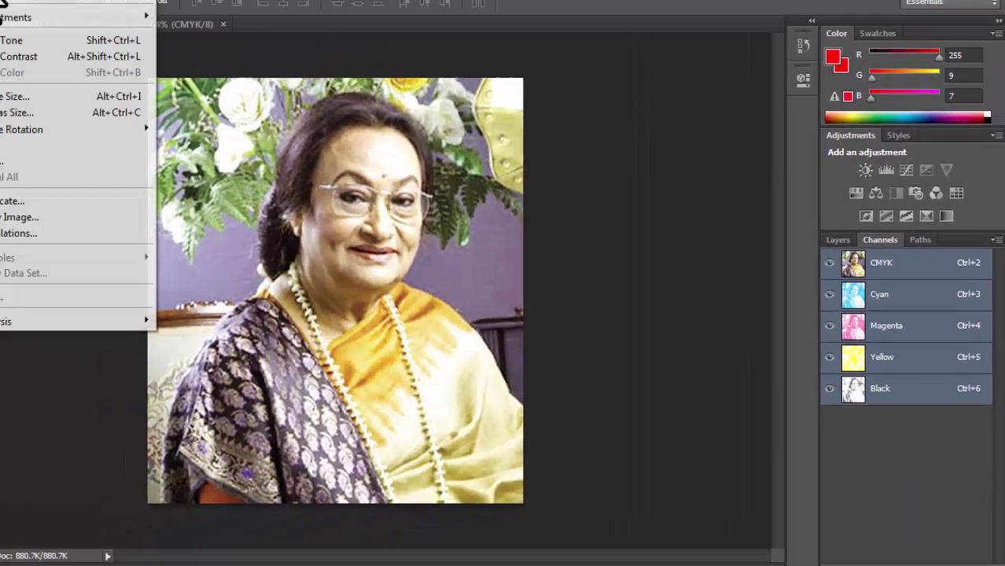
mouse_move(92, 23)
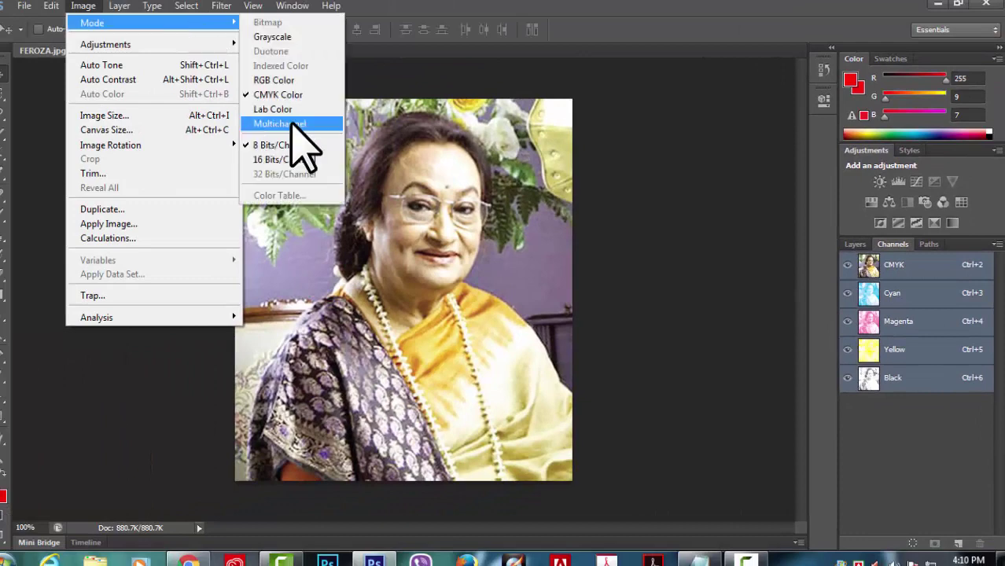
- Convert the portrait to Multichannel, then back to RGB Color, leaving an extra Black channel
click(292, 125)
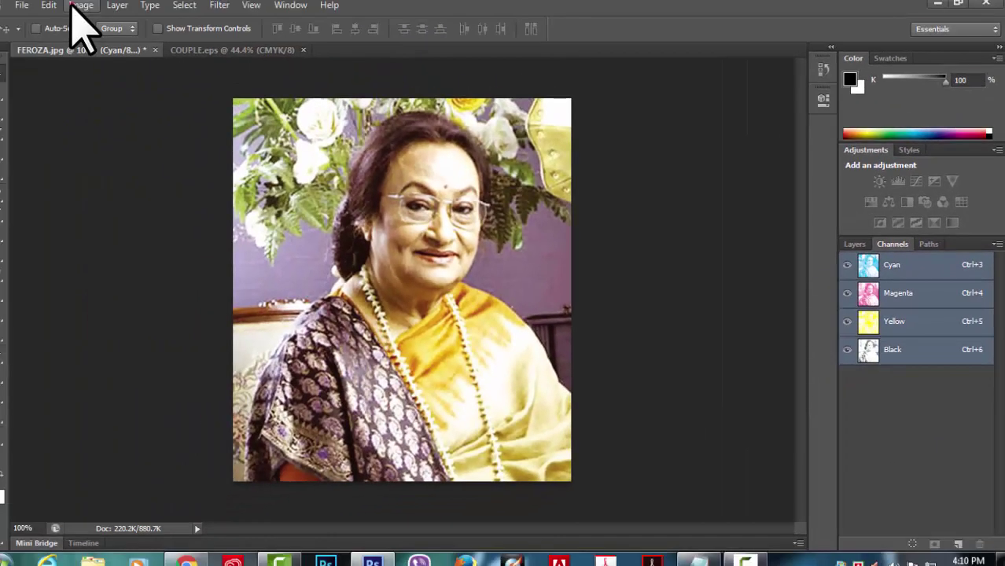
click(81, 5)
mouse_move(90, 22)
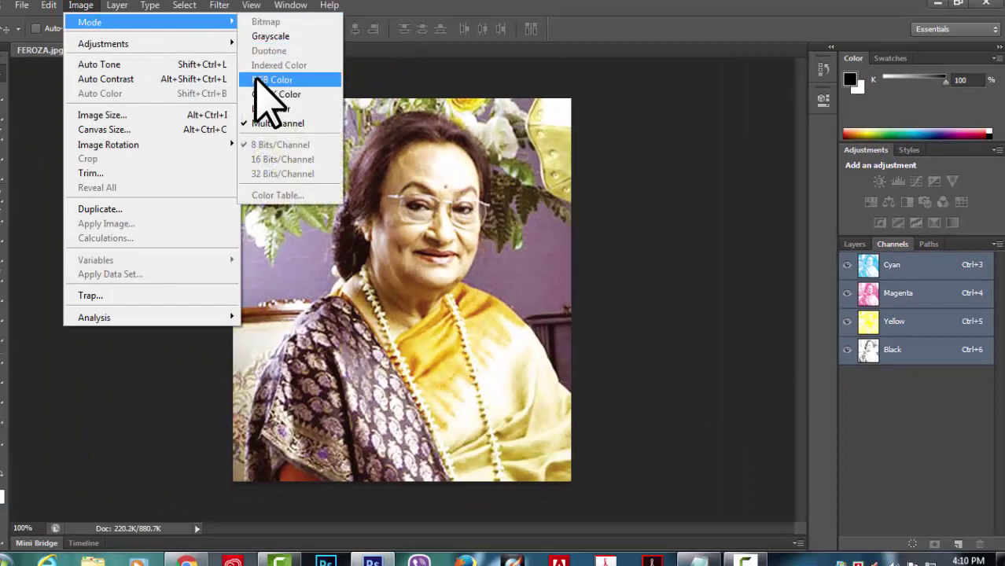
click(285, 82)
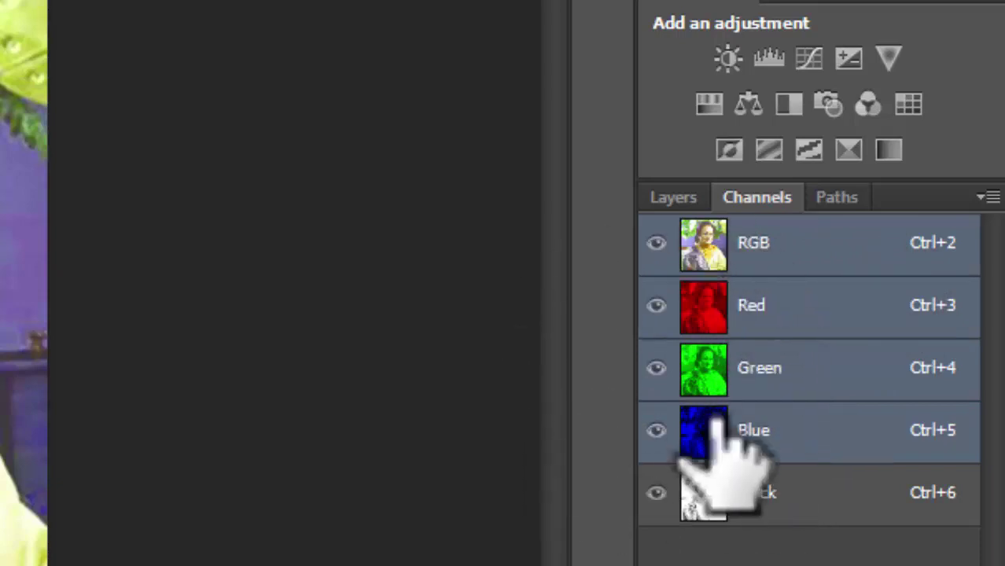
click(822, 499)
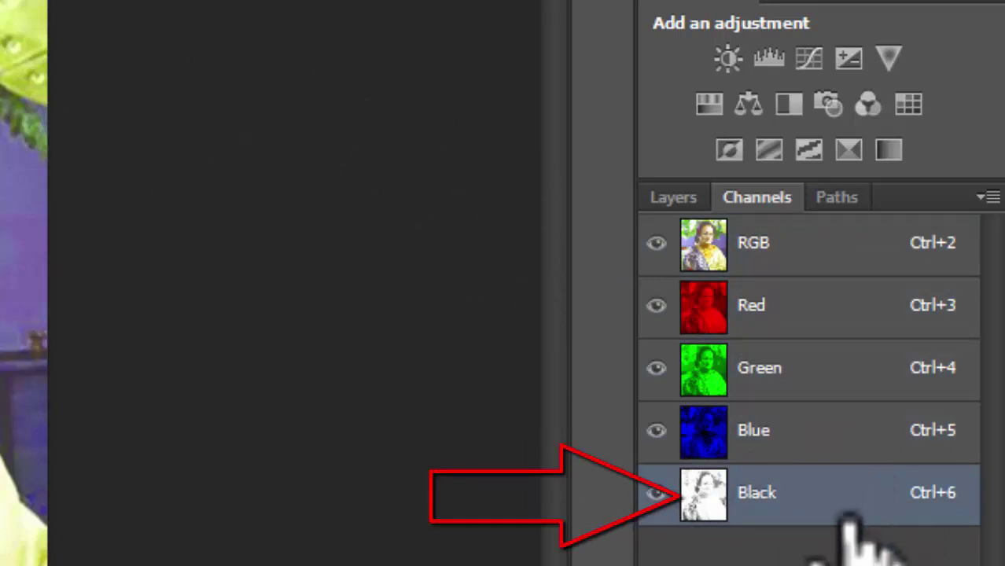
click(789, 236)
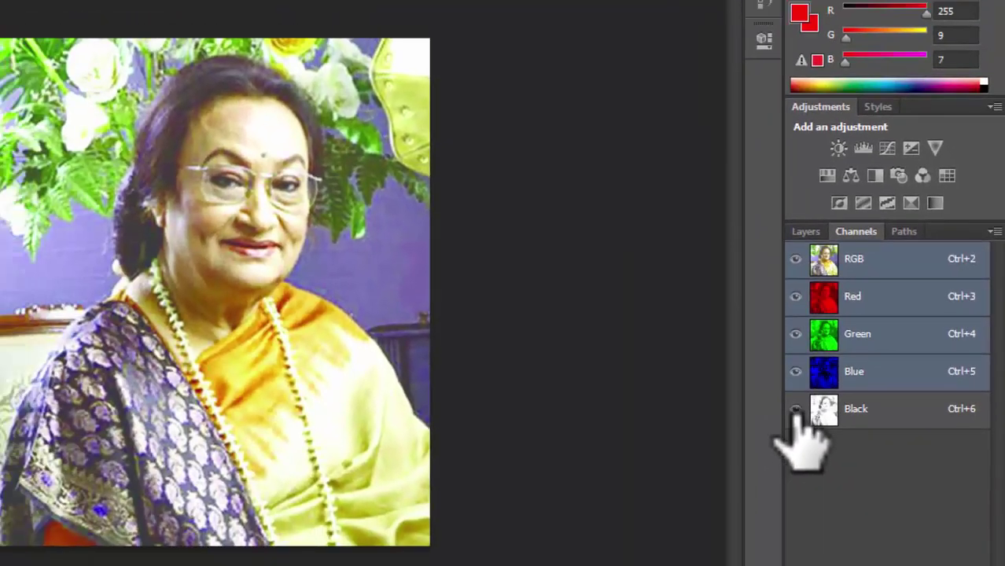
- Toggle the Black channel's visibility to compare, ending with it hidden and RGB selected
click(787, 414)
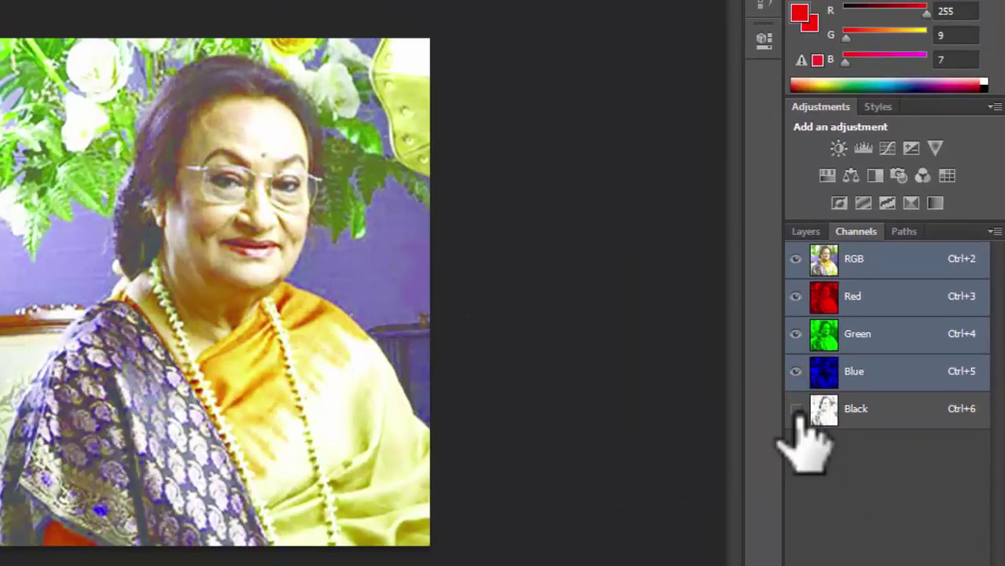
click(796, 410)
click(796, 410)
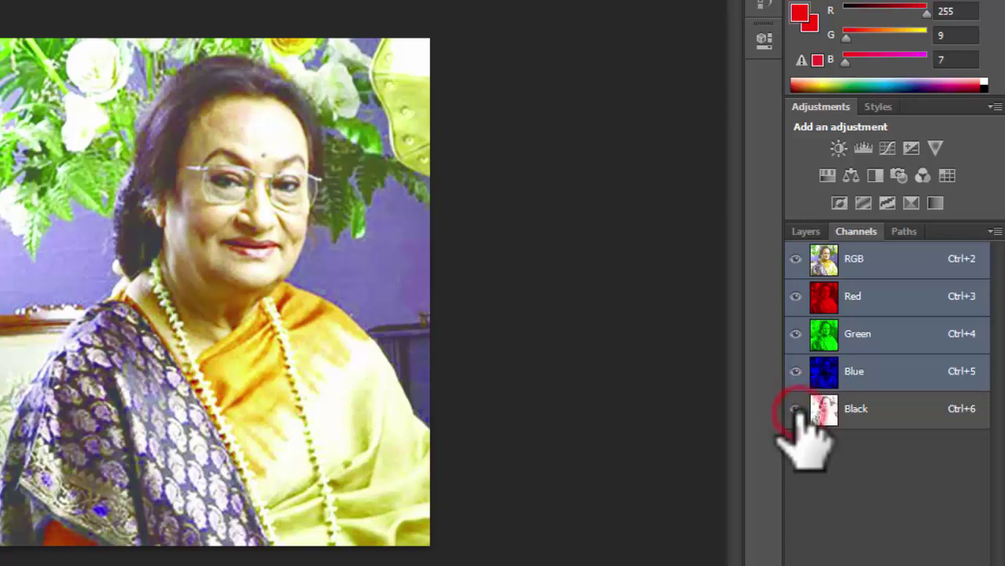
click(796, 410)
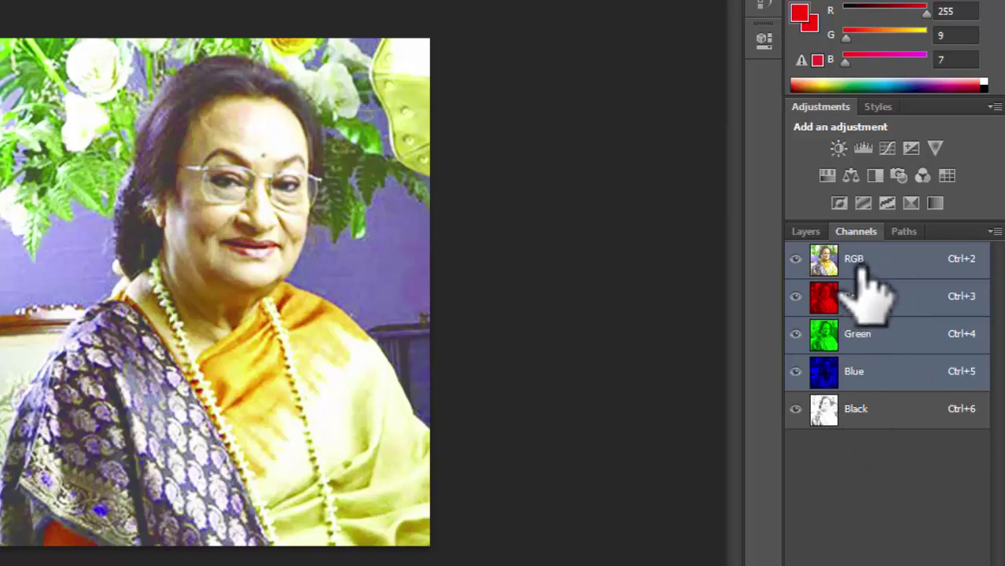
click(904, 407)
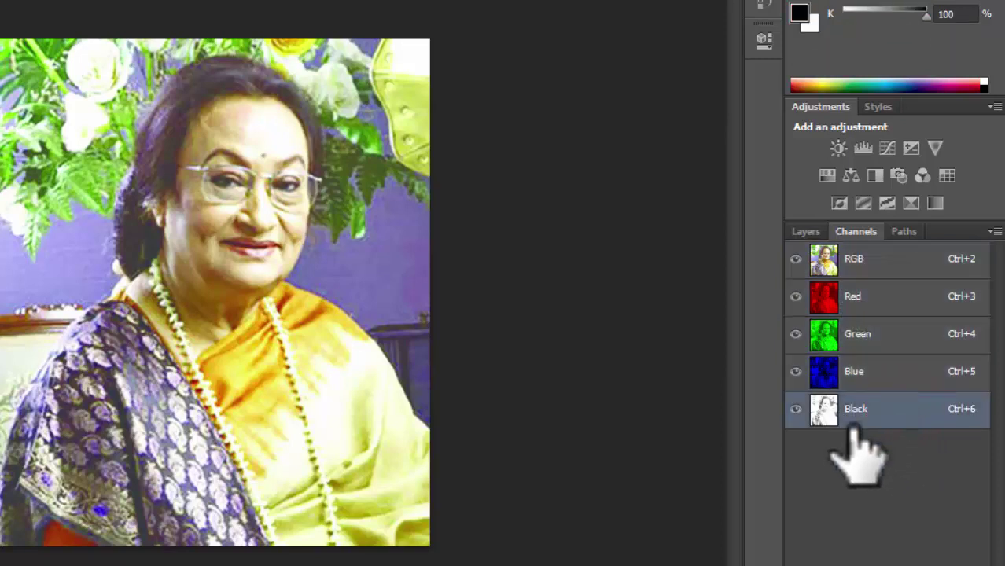
click(873, 373)
shift+click(870, 337)
click(863, 256)
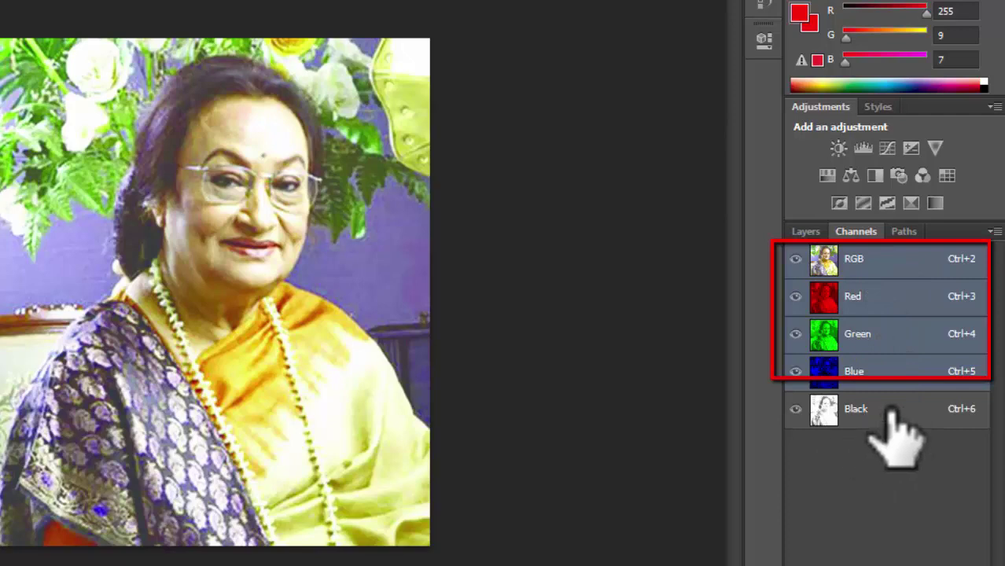
click(795, 409)
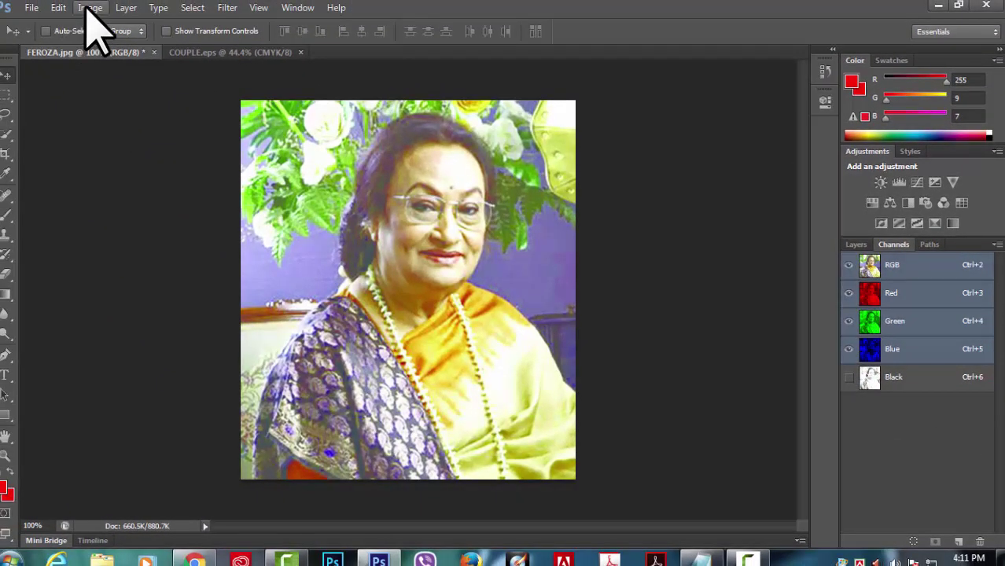
- Open Apply Image and move its dialog left so the Channels panel stays visible
click(91, 9)
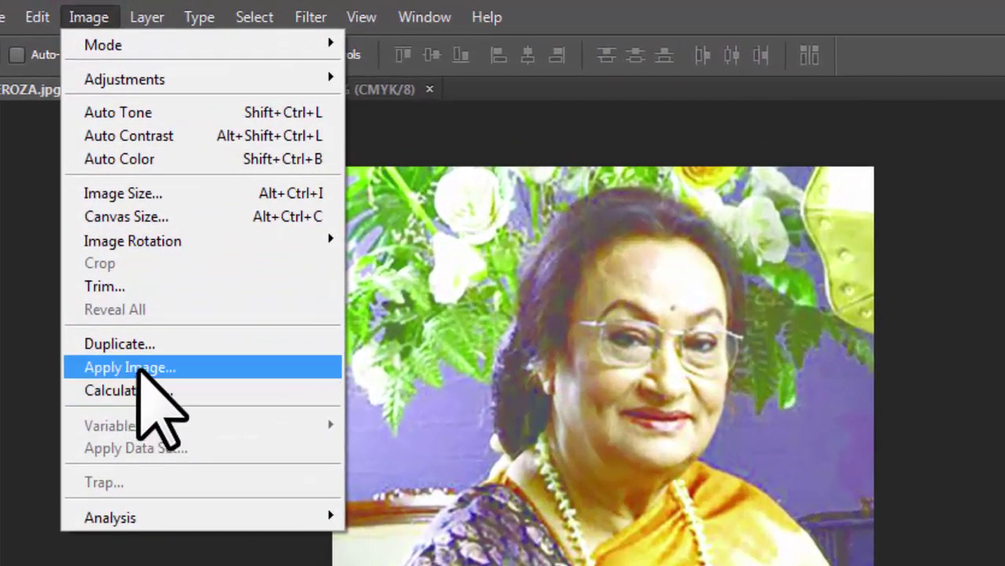
click(138, 368)
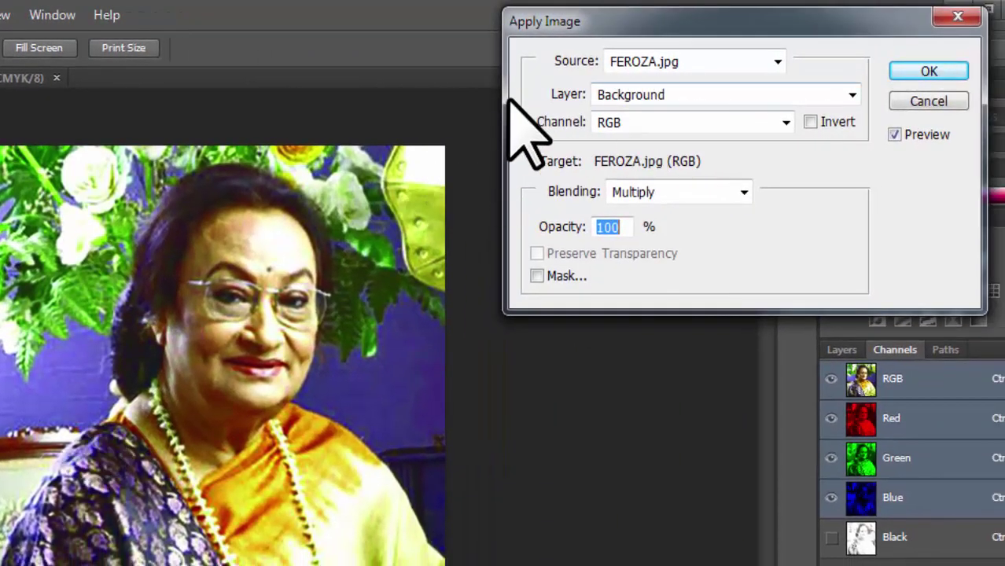
drag(703, 20, 644, 17)
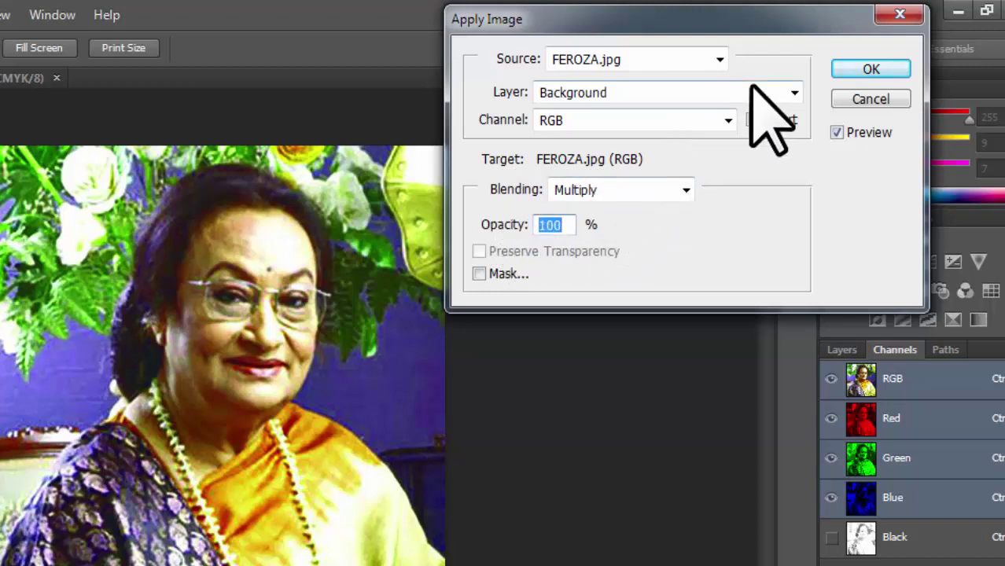
- In Apply Image, try Blue and RGB sources and other opacities, settling on the Black channel
click(725, 120)
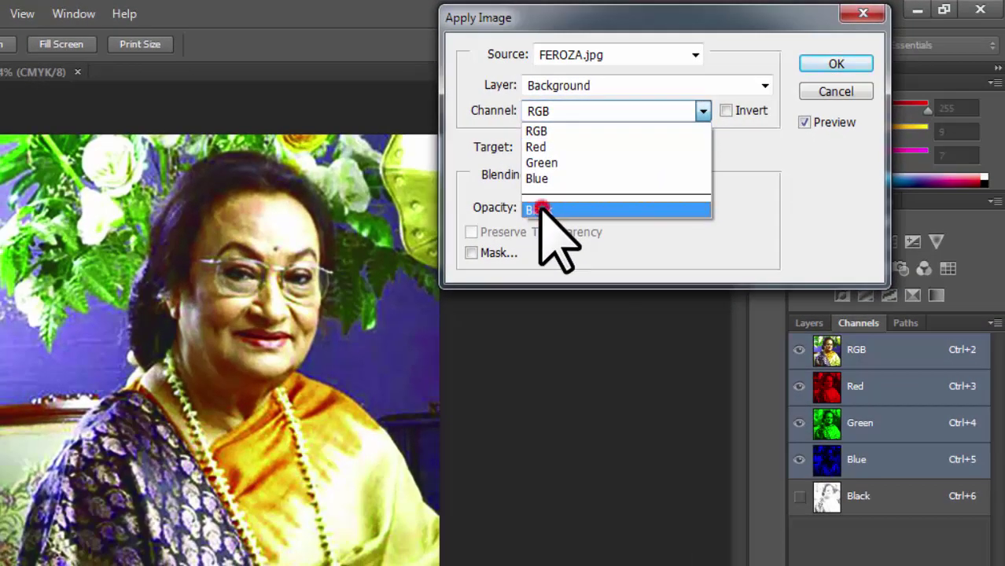
click(541, 209)
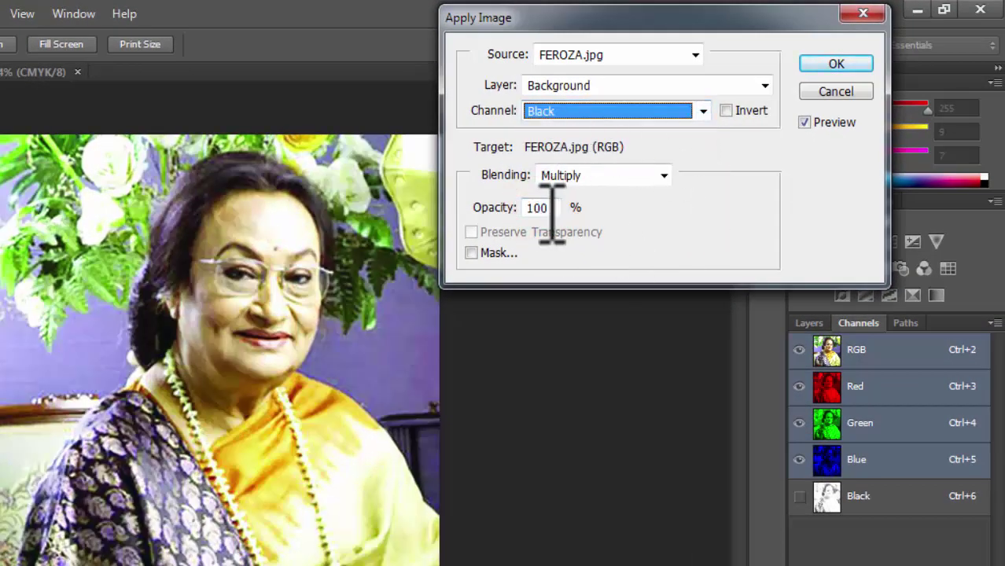
drag(491, 211, 614, 213)
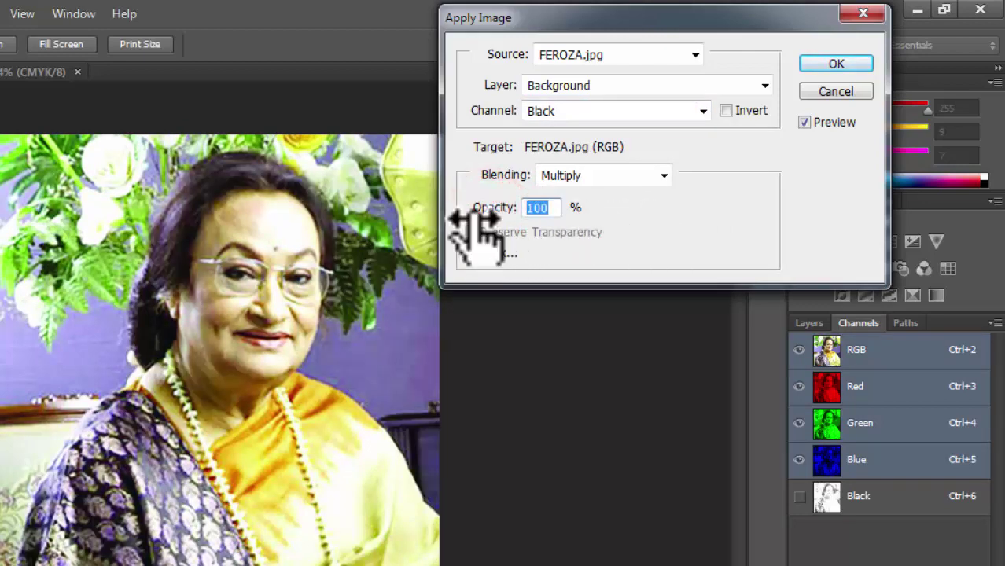
drag(484, 208, 602, 224)
drag(491, 208, 716, 188)
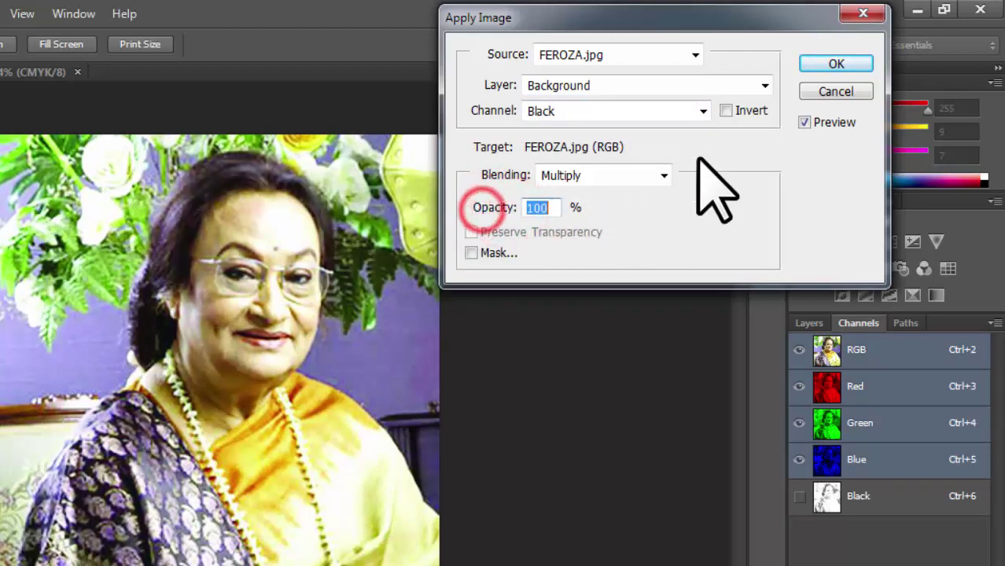
click(702, 111)
click(568, 178)
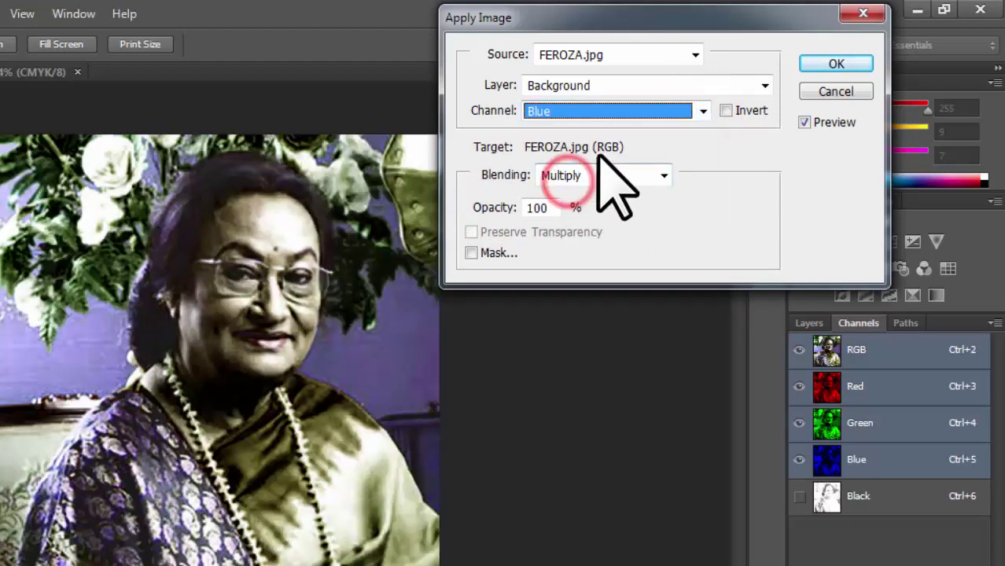
click(702, 111)
click(563, 129)
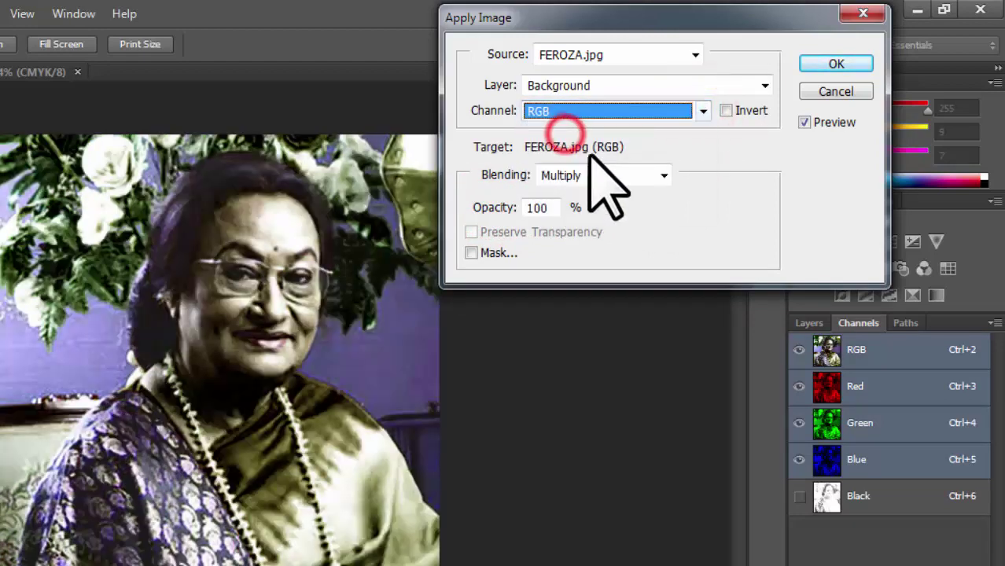
click(702, 111)
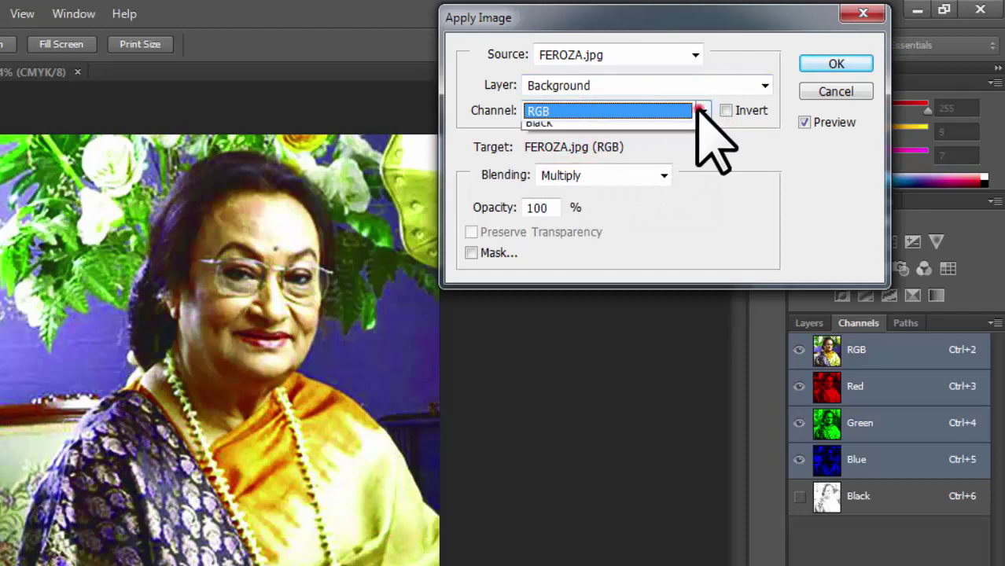
click(578, 210)
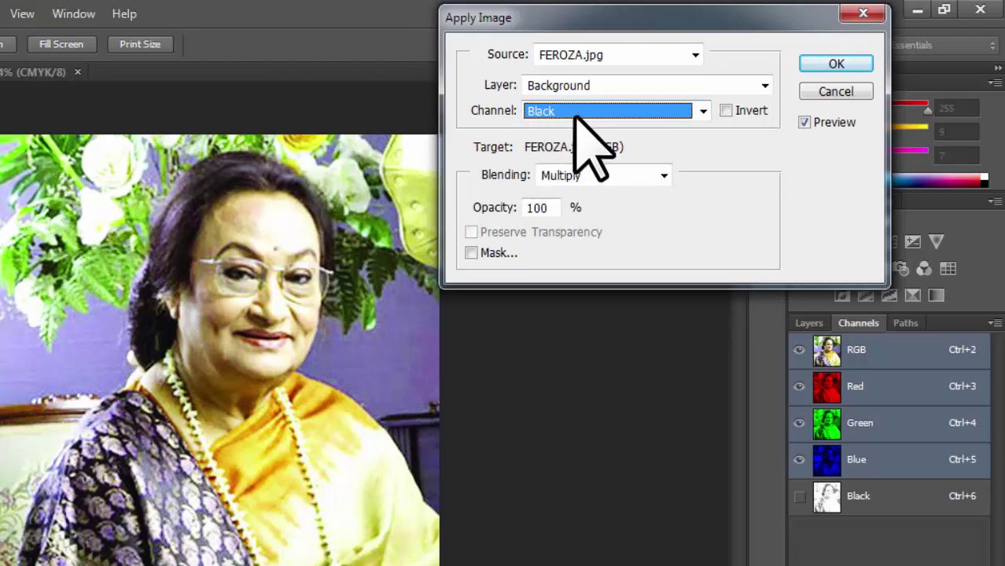
- Toggle Preview to compare the Black Multiply blend at 100% opacity, then apply it
click(496, 207)
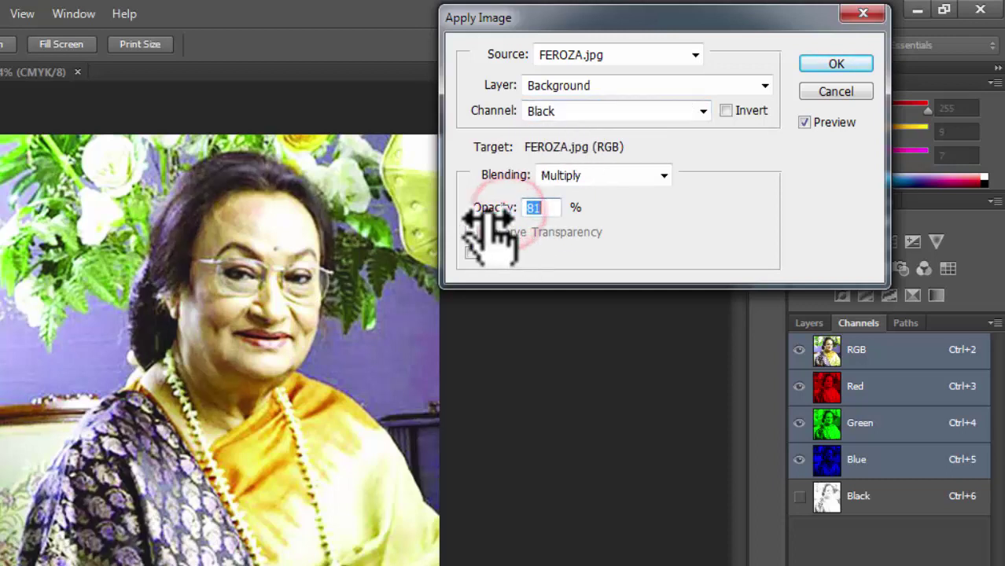
click(804, 122)
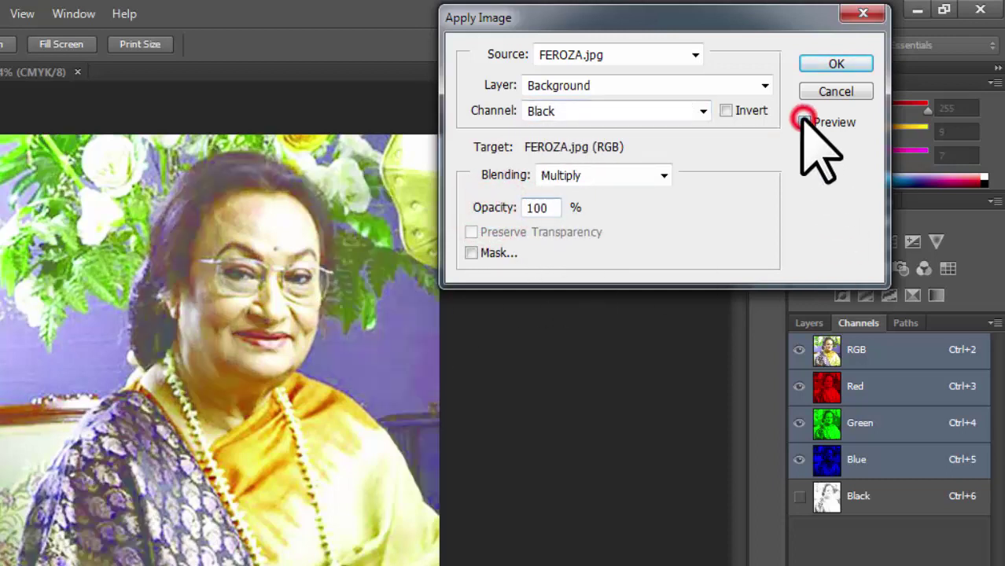
click(804, 122)
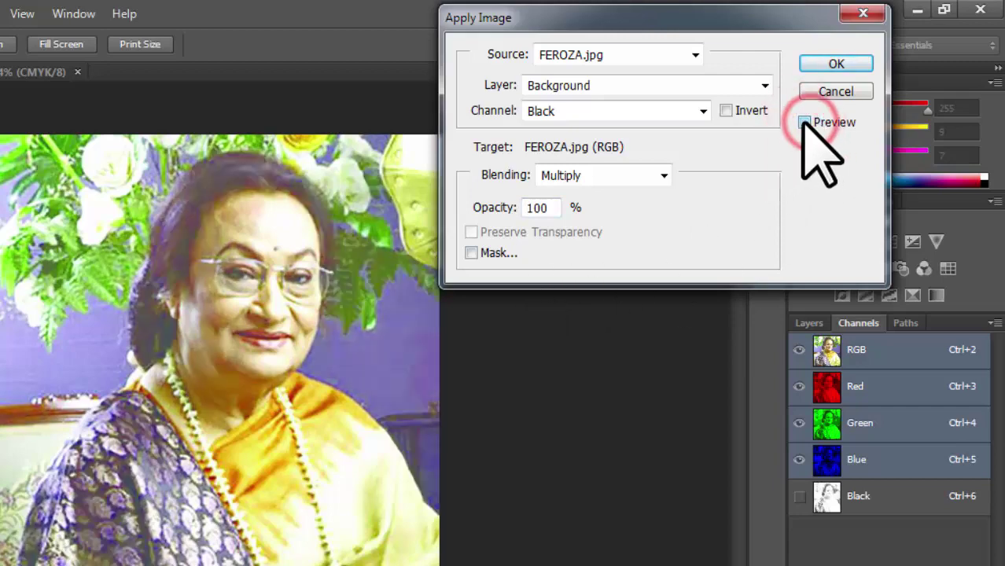
click(804, 122)
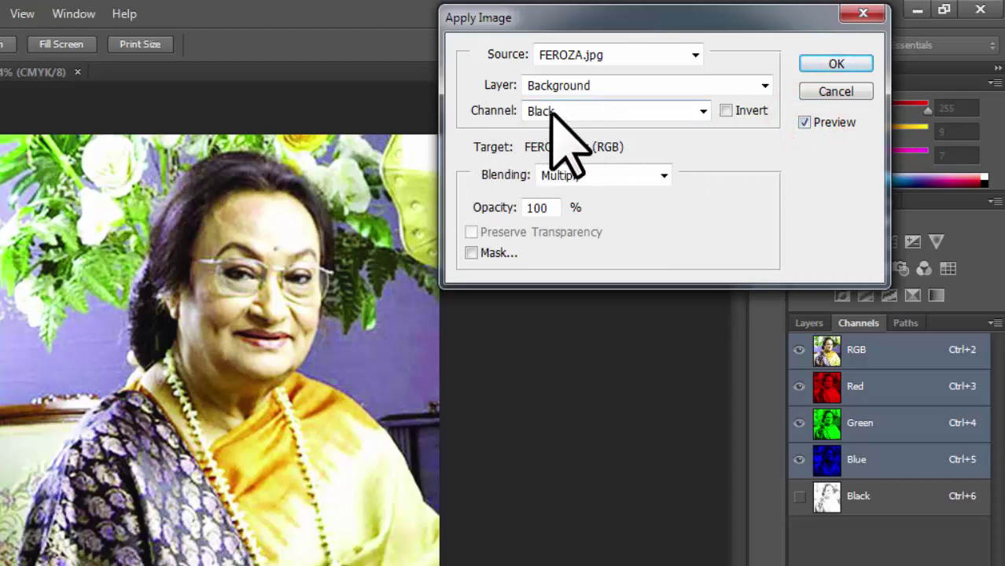
click(839, 63)
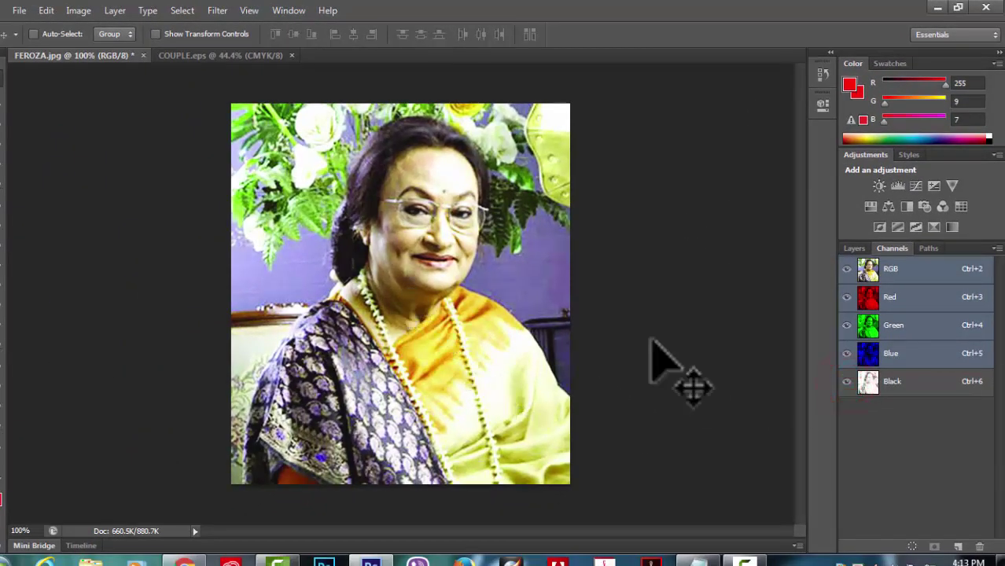
- Delete the leftover Black channel from the portrait
click(930, 382)
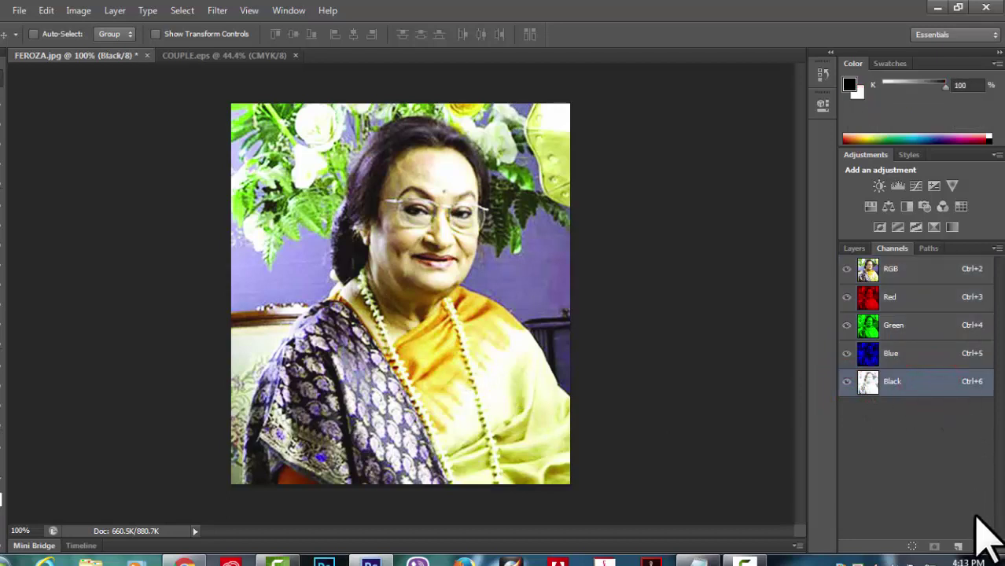
click(979, 547)
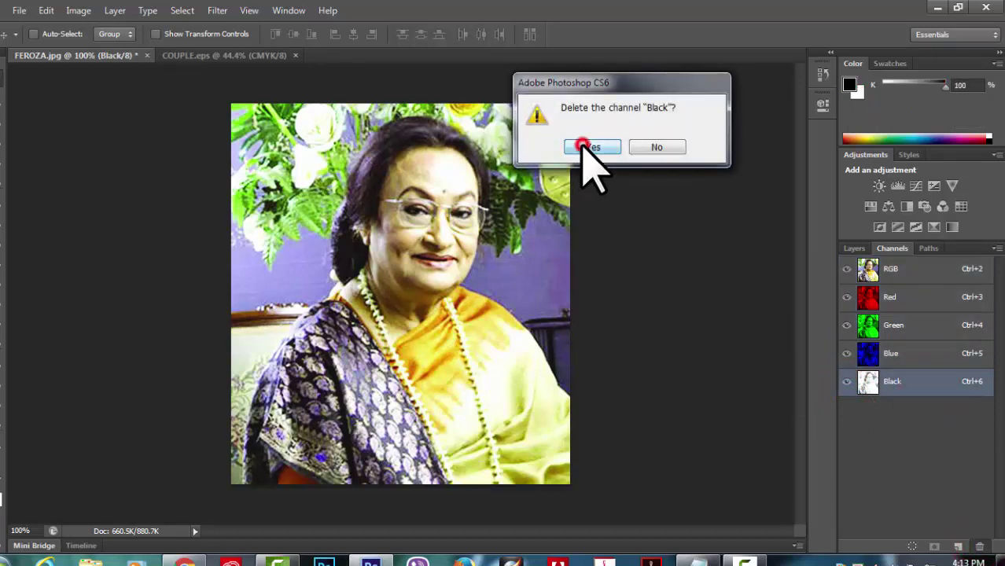
click(582, 147)
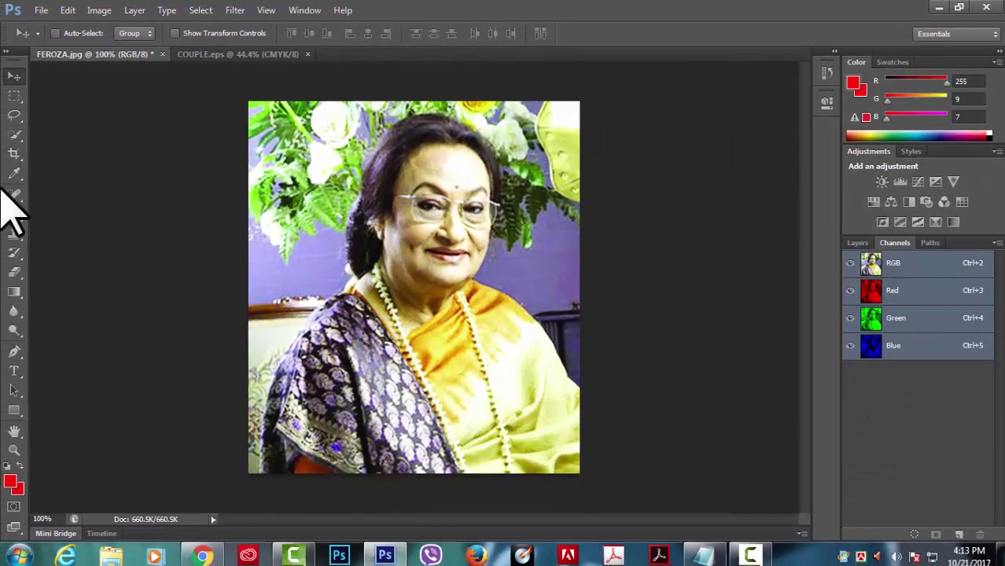
- Convert the portrait to CMYK Color and open the History panel
click(99, 11)
mouse_move(157, 26)
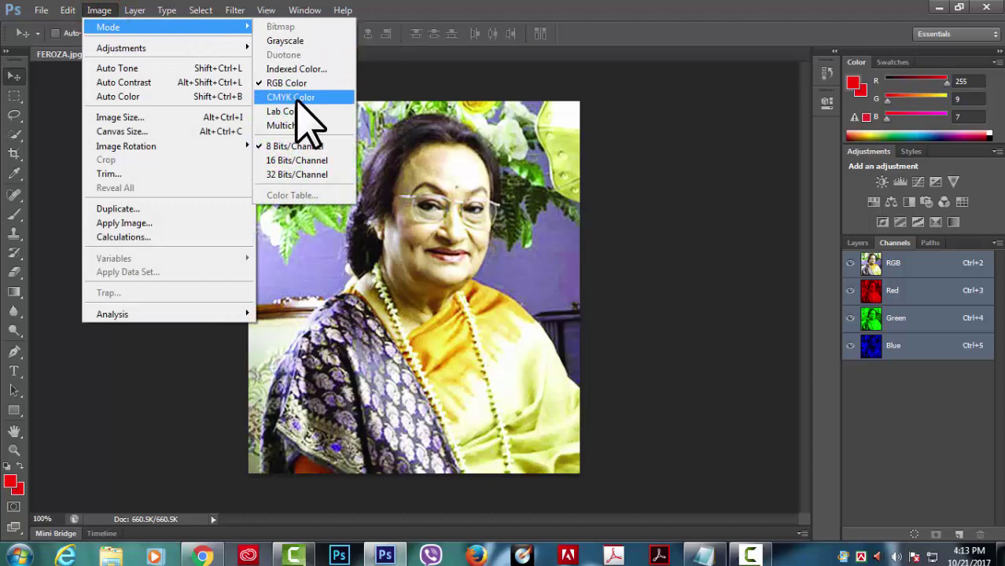
click(297, 99)
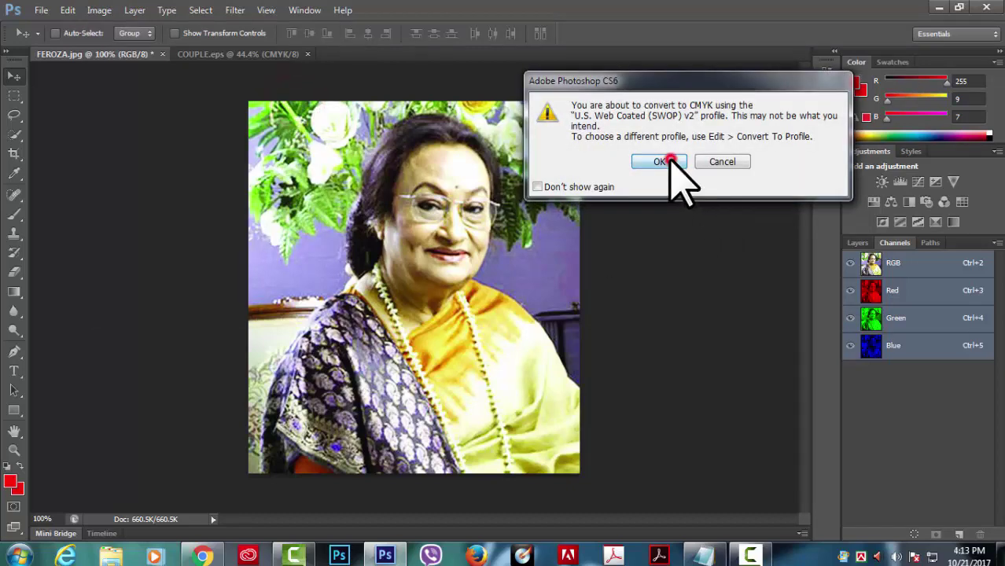
click(671, 161)
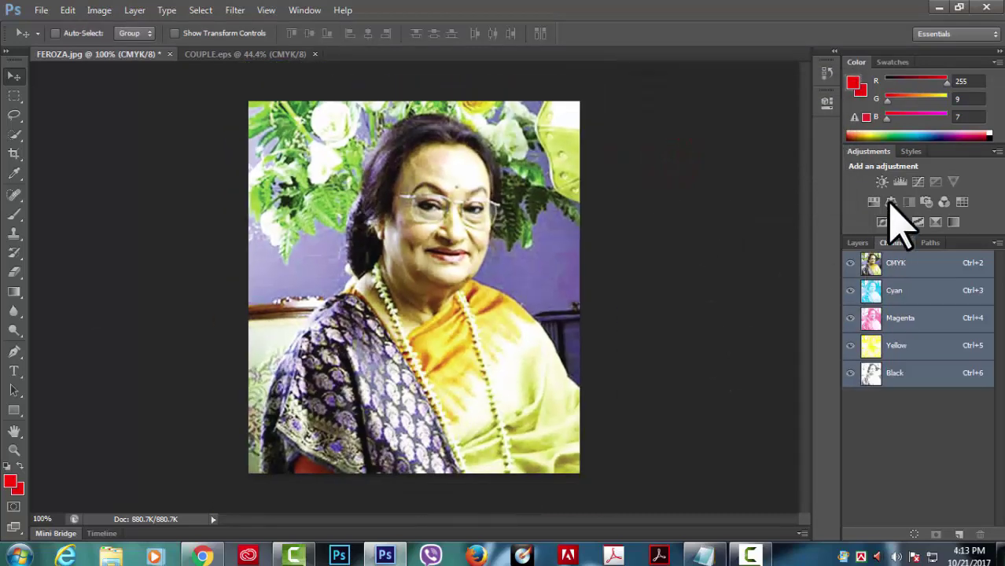
click(825, 72)
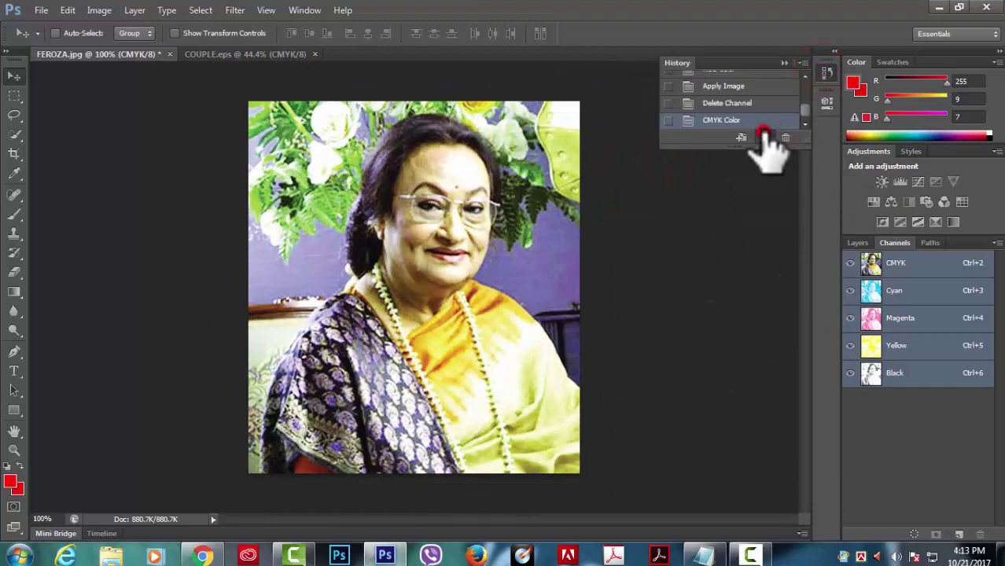
- Create Snapshot 1 of the CMYK portrait in History
click(764, 138)
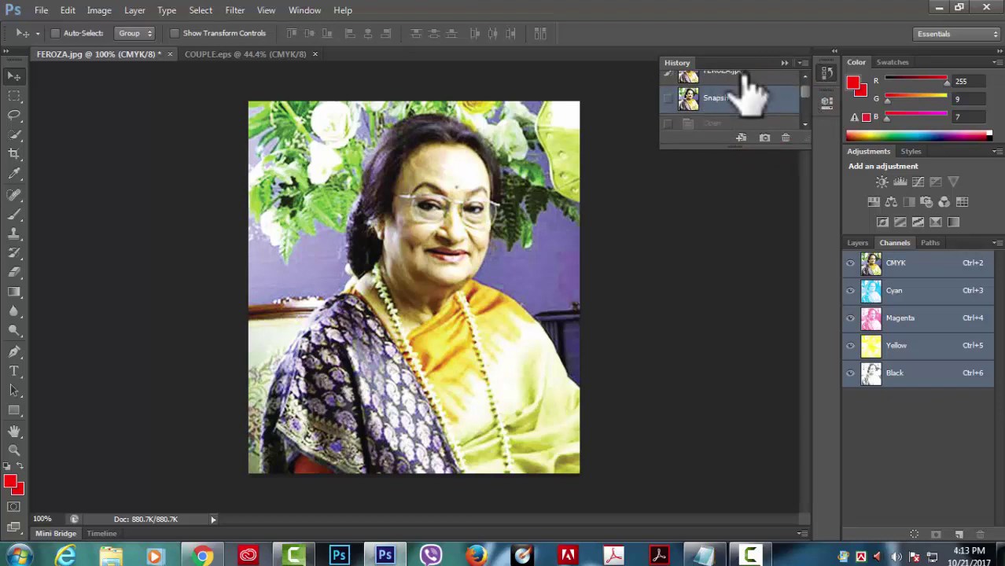
click(743, 75)
click(751, 110)
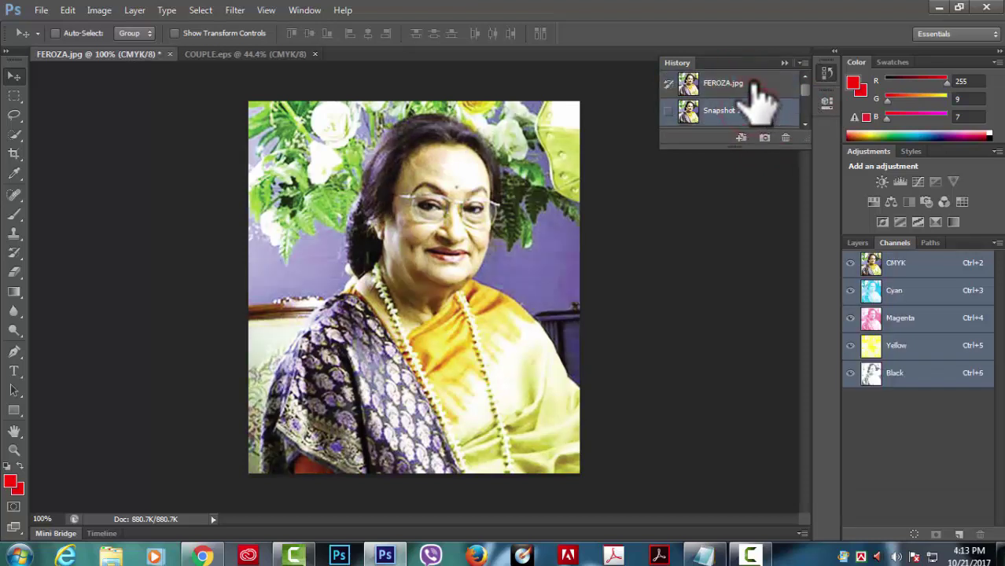
- Flip between original FEROZA.jpg and Snapshot 1 to compare, ending on Snapshot 1 with History collapsed
click(754, 85)
click(753, 108)
click(749, 85)
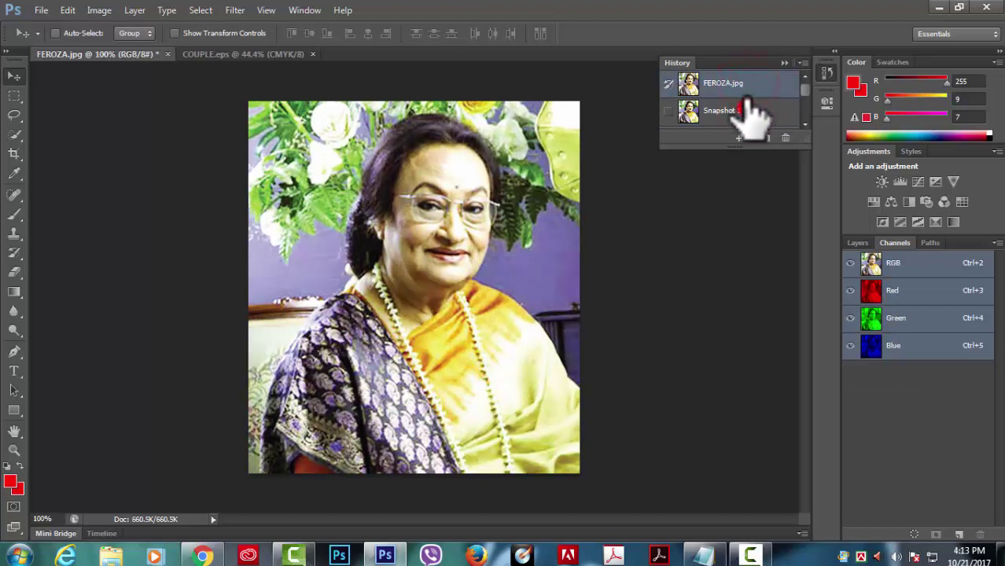
click(748, 109)
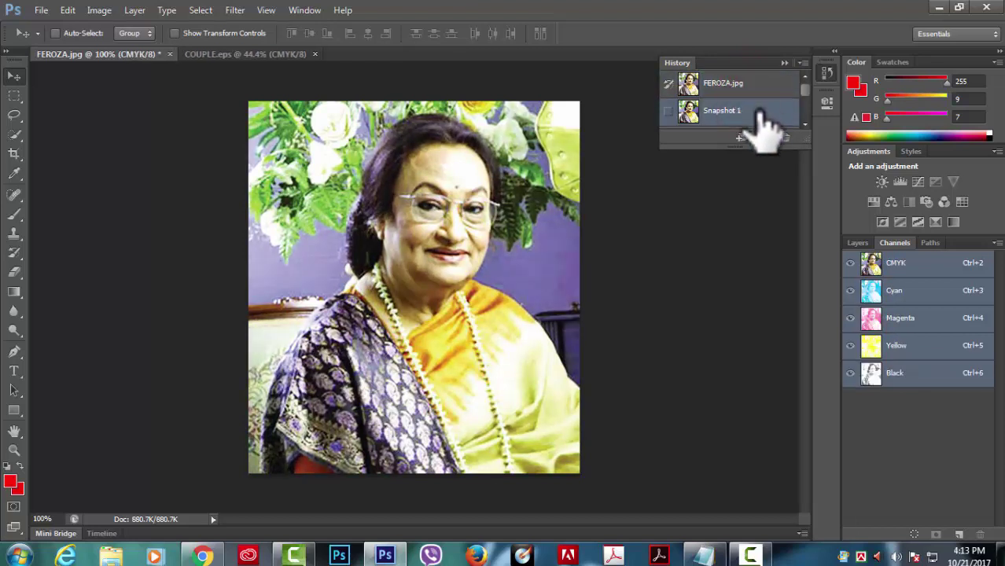
click(748, 85)
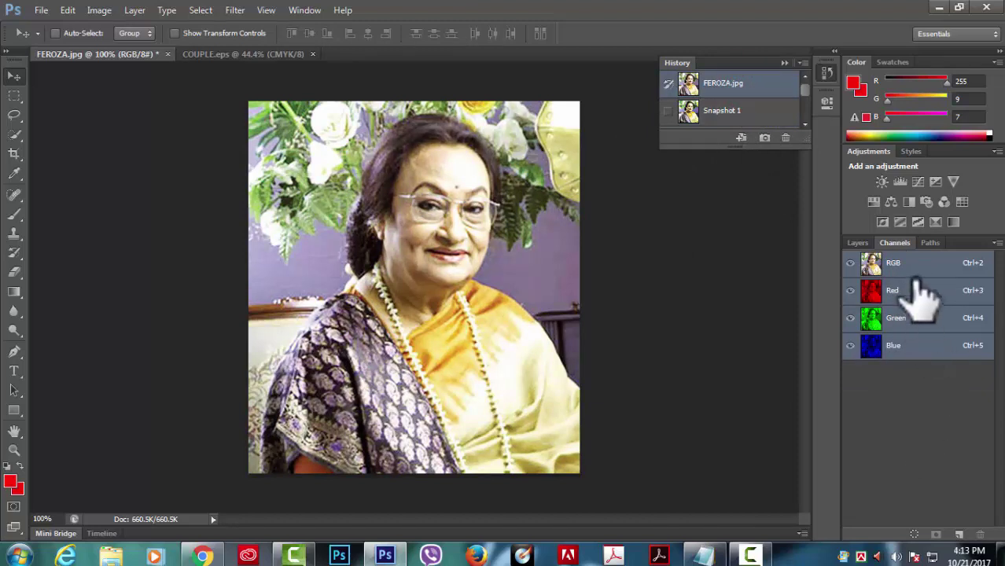
click(760, 110)
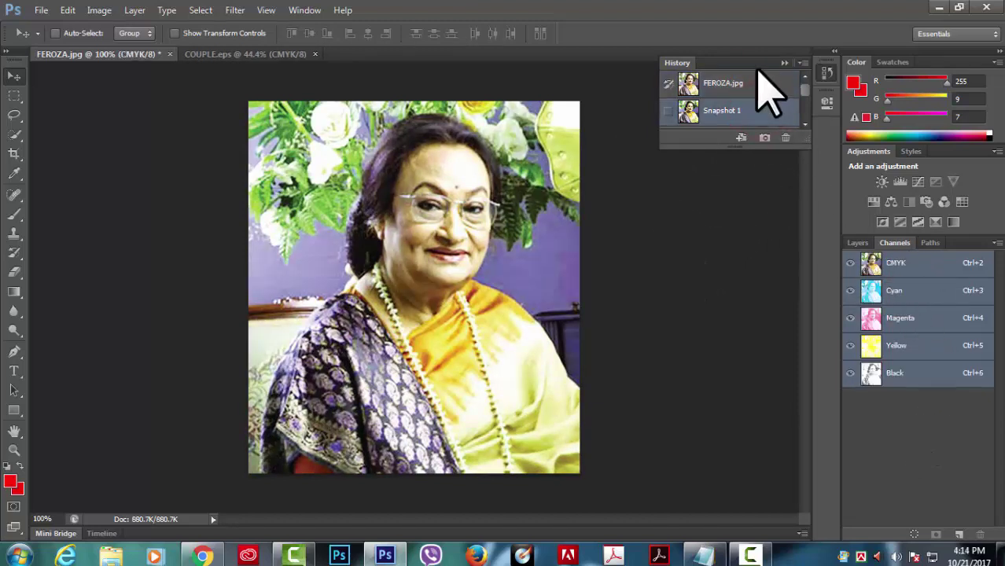
click(754, 84)
click(742, 114)
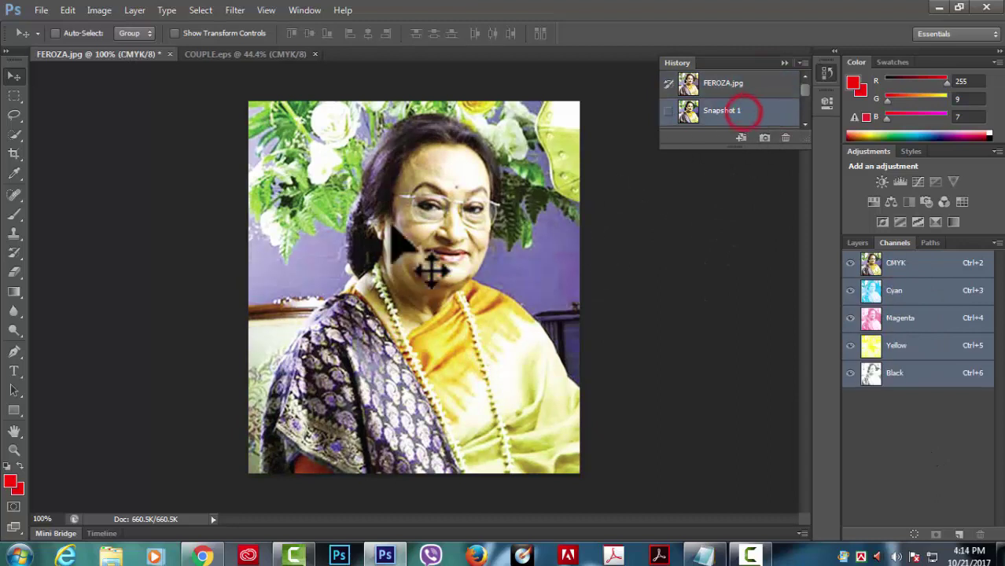
click(785, 63)
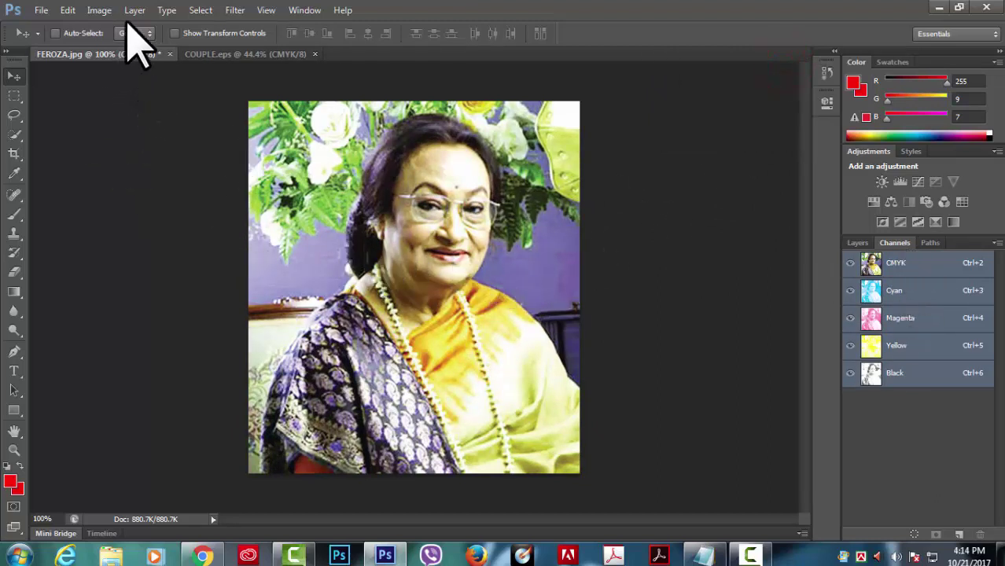
- Open the Image > Mode submenu to see the colour mode options for the CMYK portrait
click(97, 10)
mouse_move(108, 27)
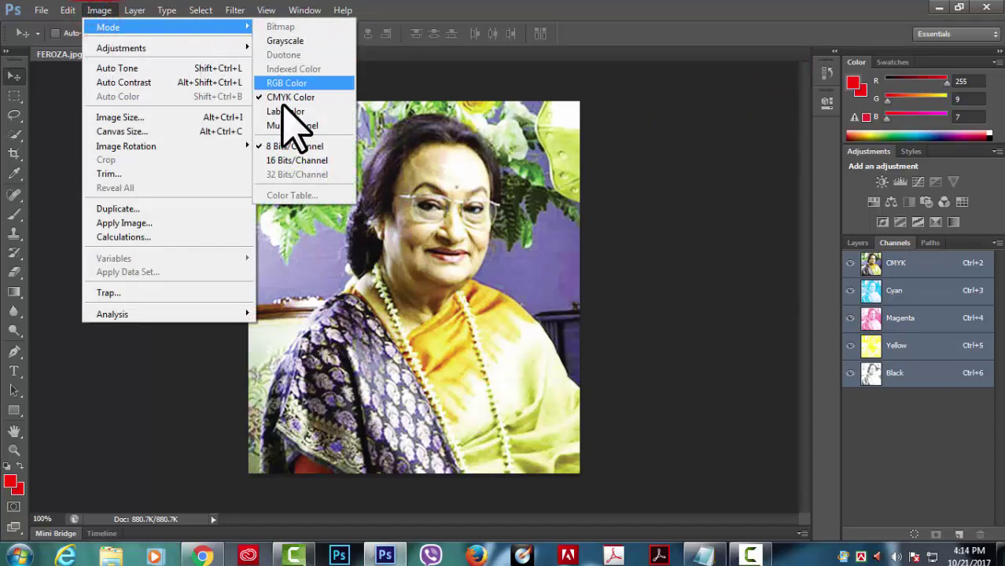